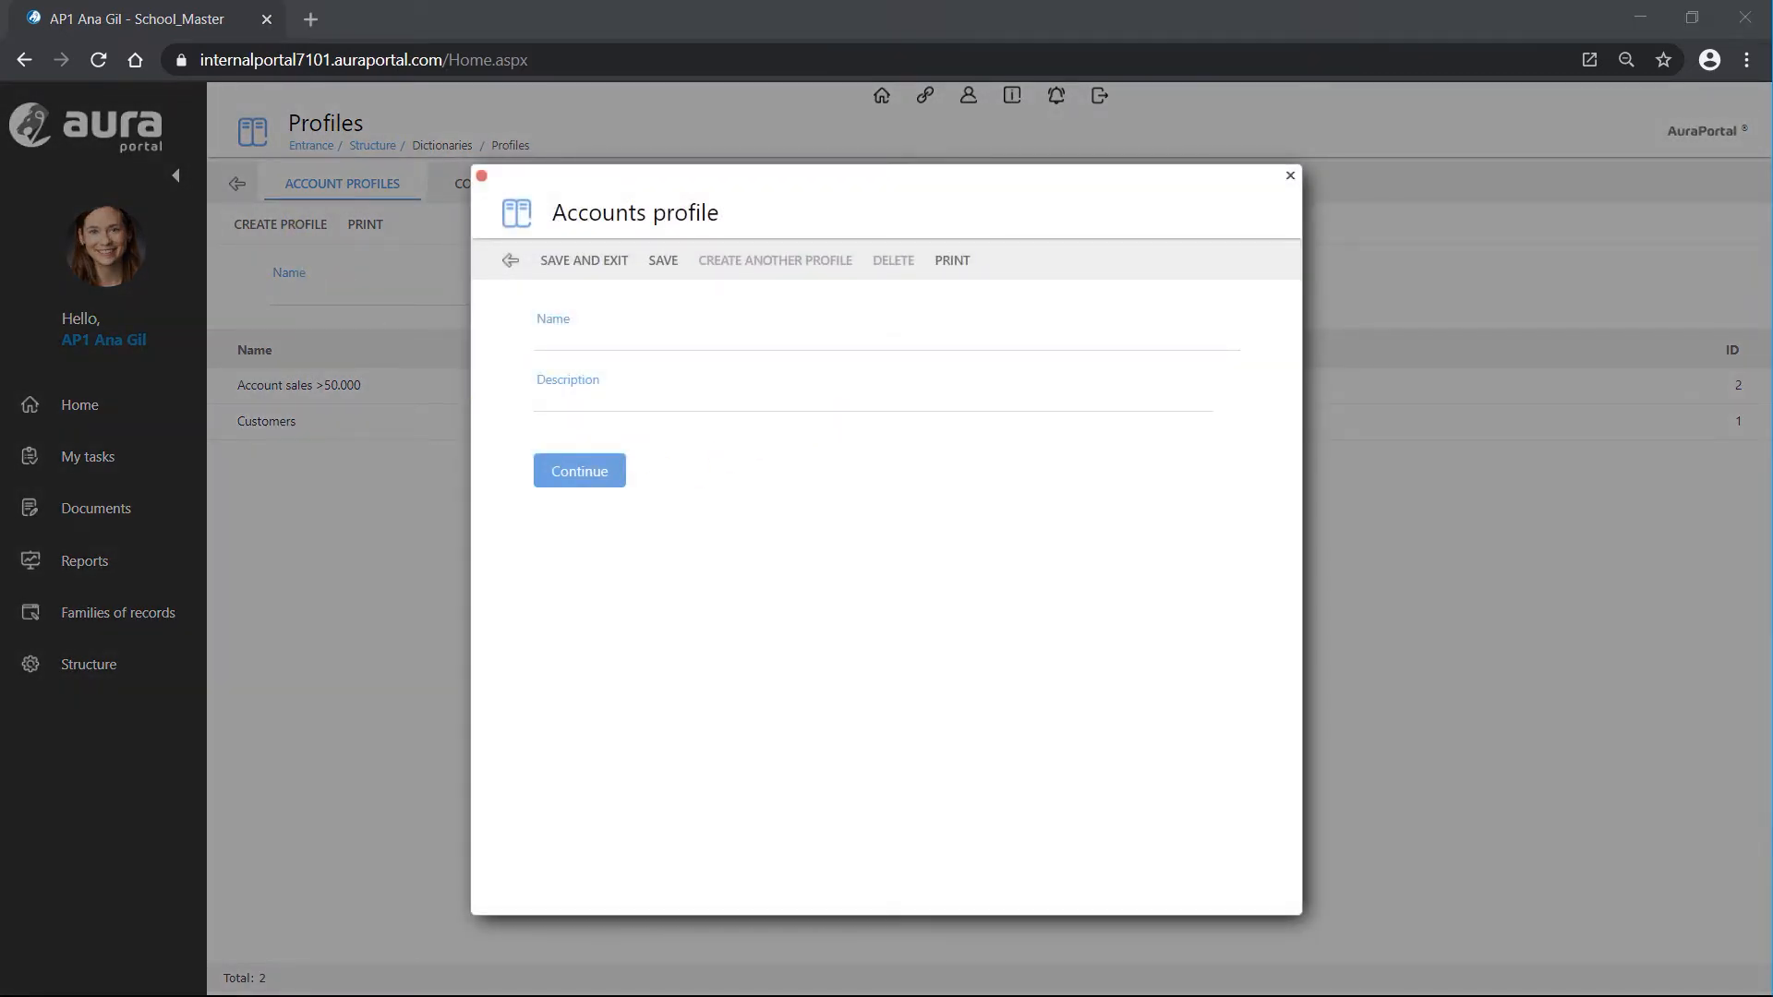
- Create an account profile named "Account profile demo" that applies to the General class of accounts, and save it
left_click(570, 342)
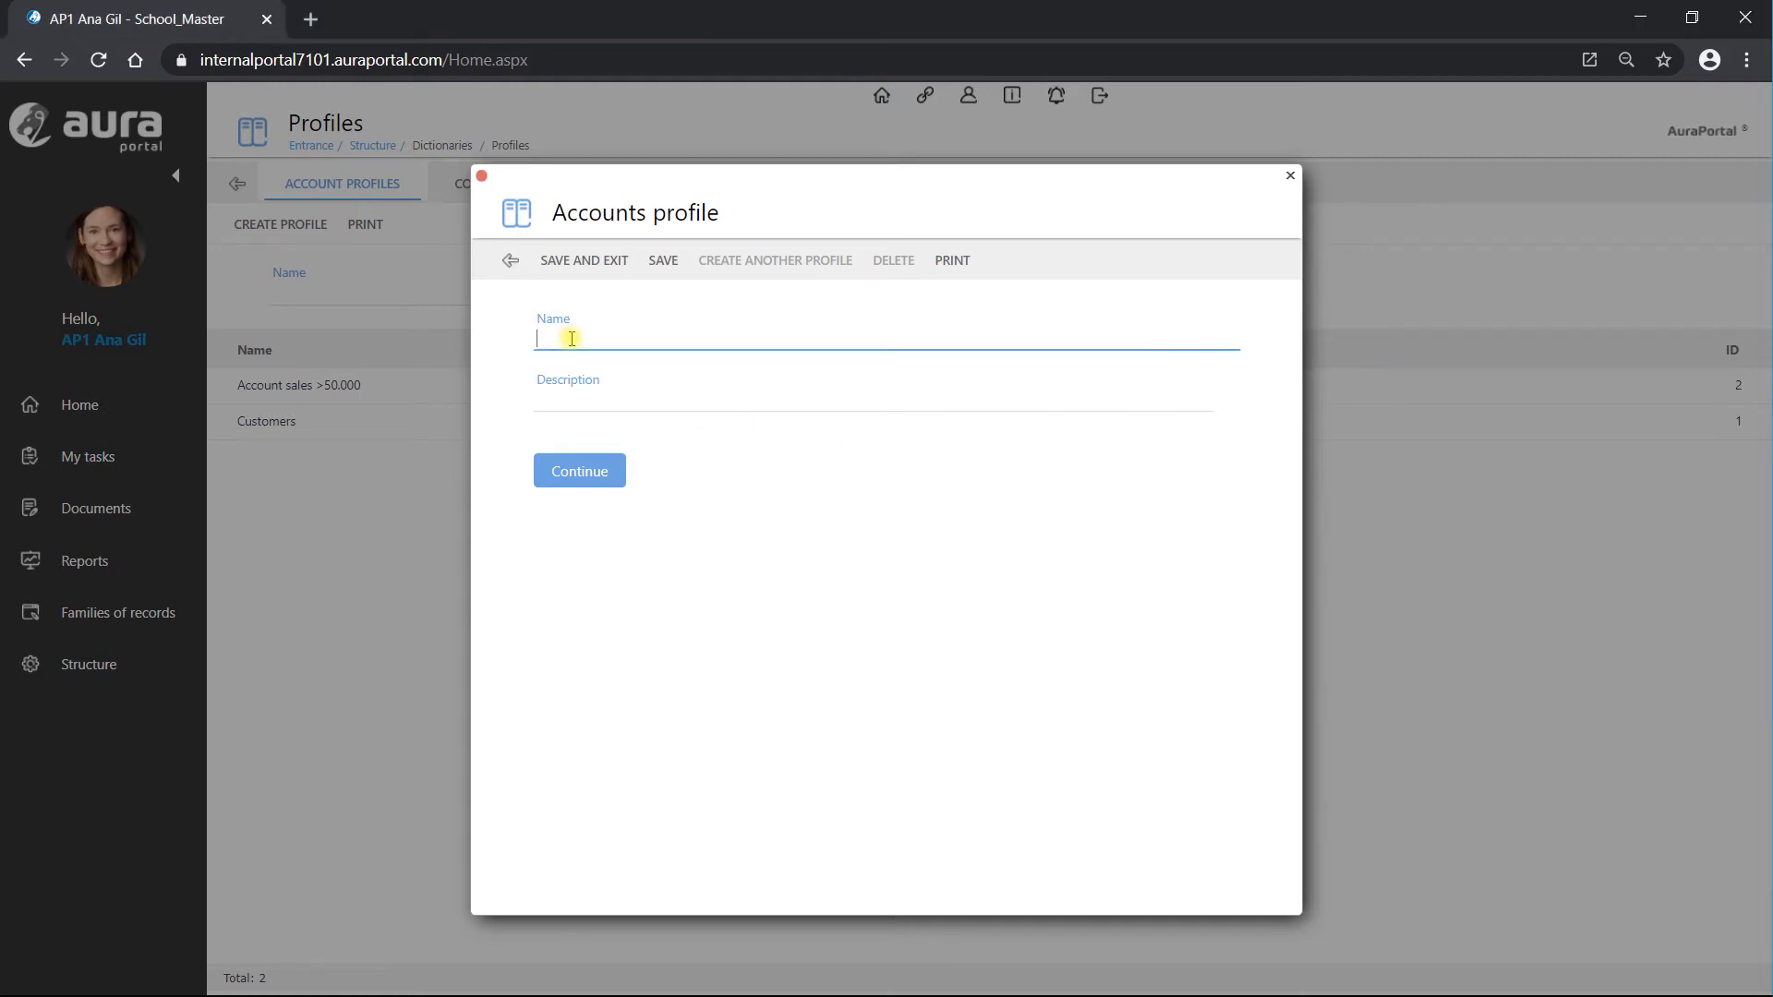
type("Account profile demo")
left_click(587, 477)
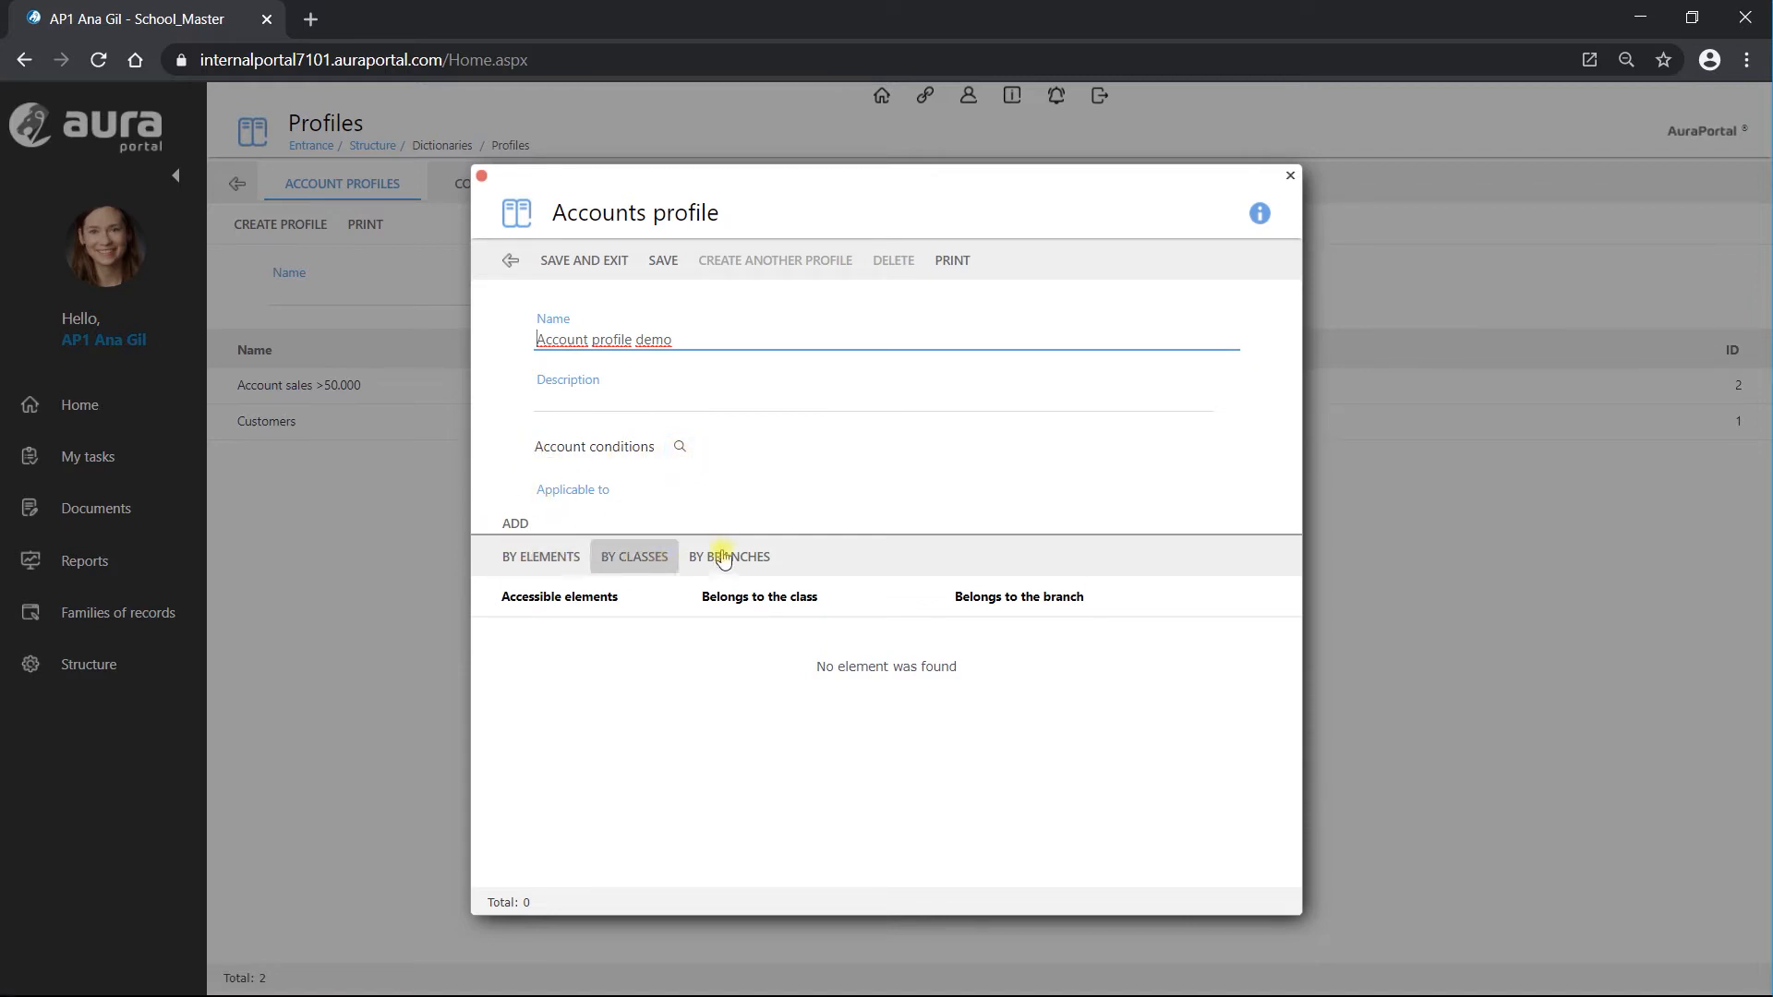
left_click(633, 558)
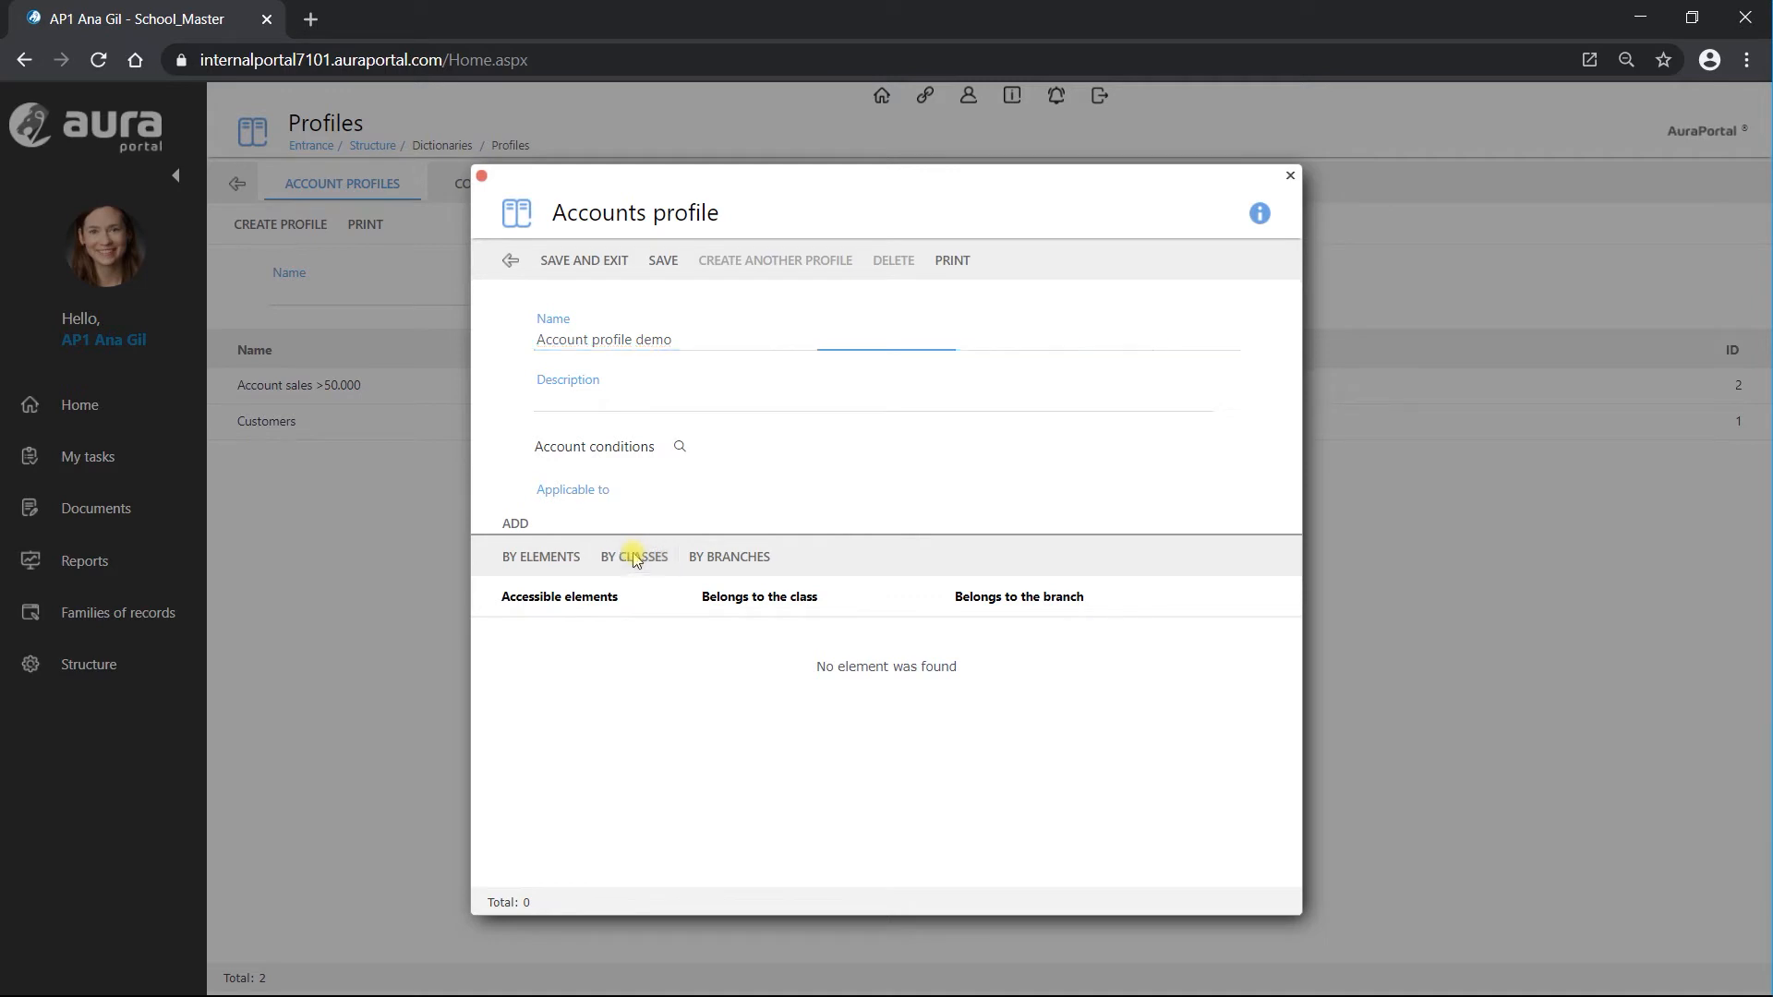
left_click(506, 308)
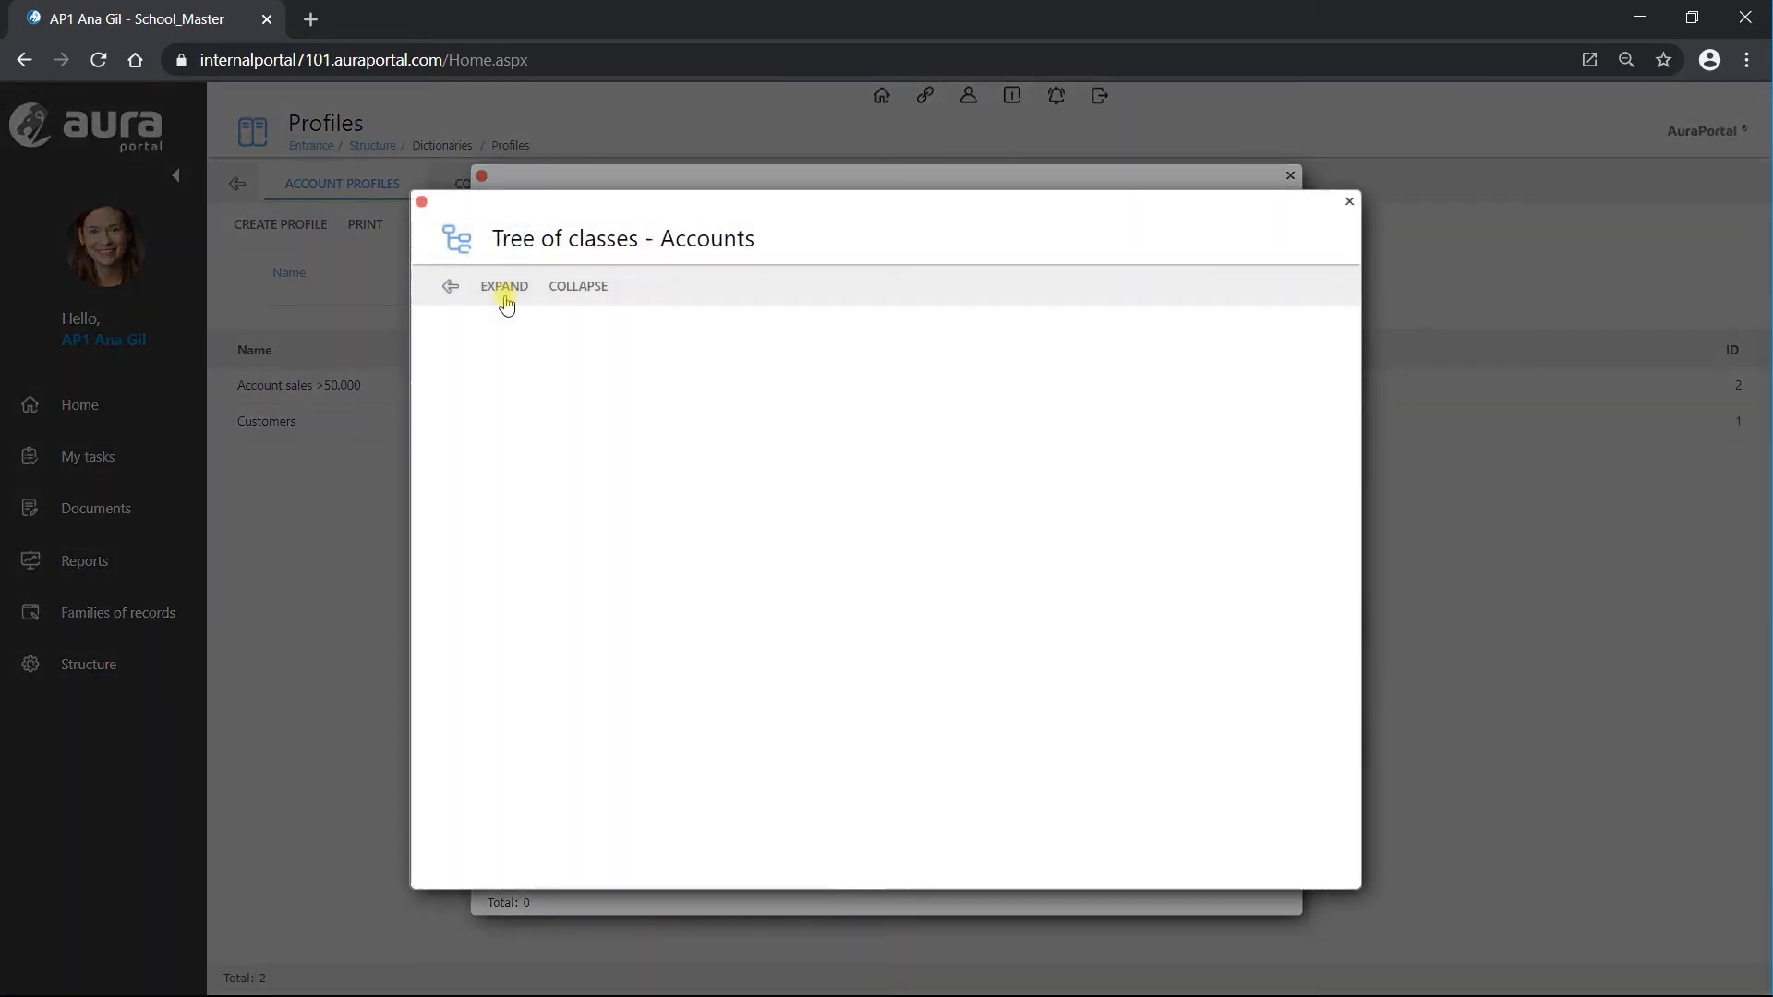
left_click(530, 397)
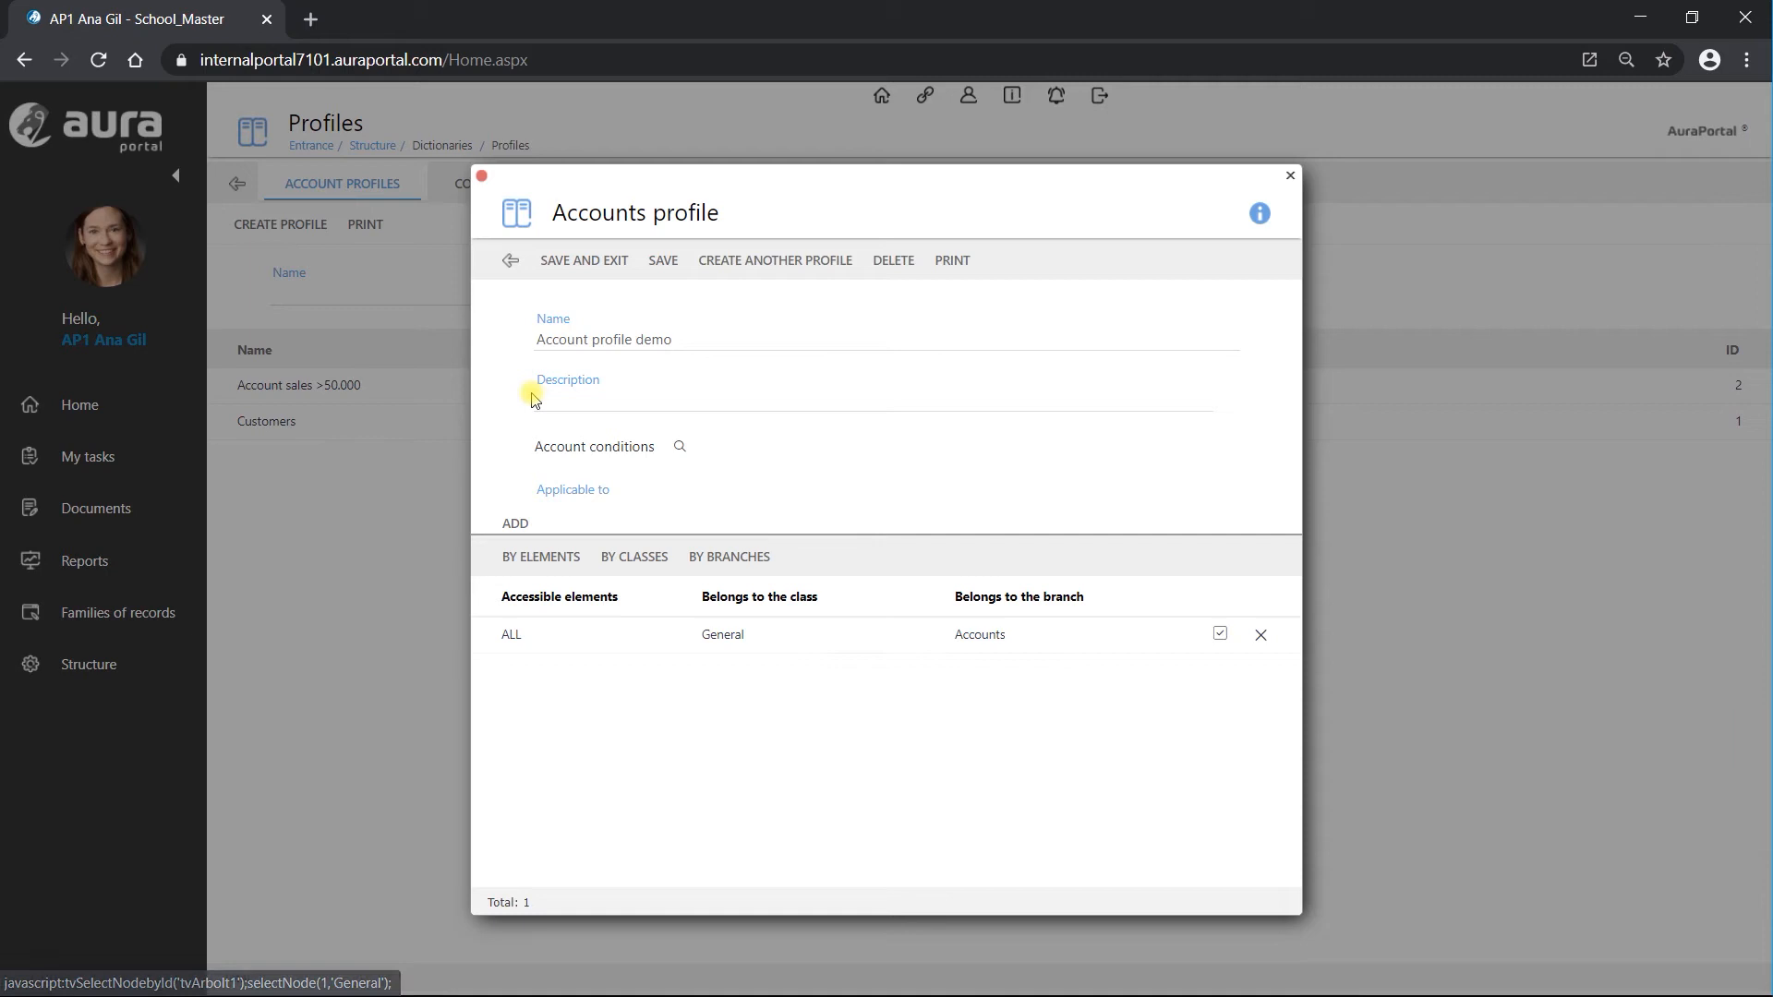
left_click(591, 263)
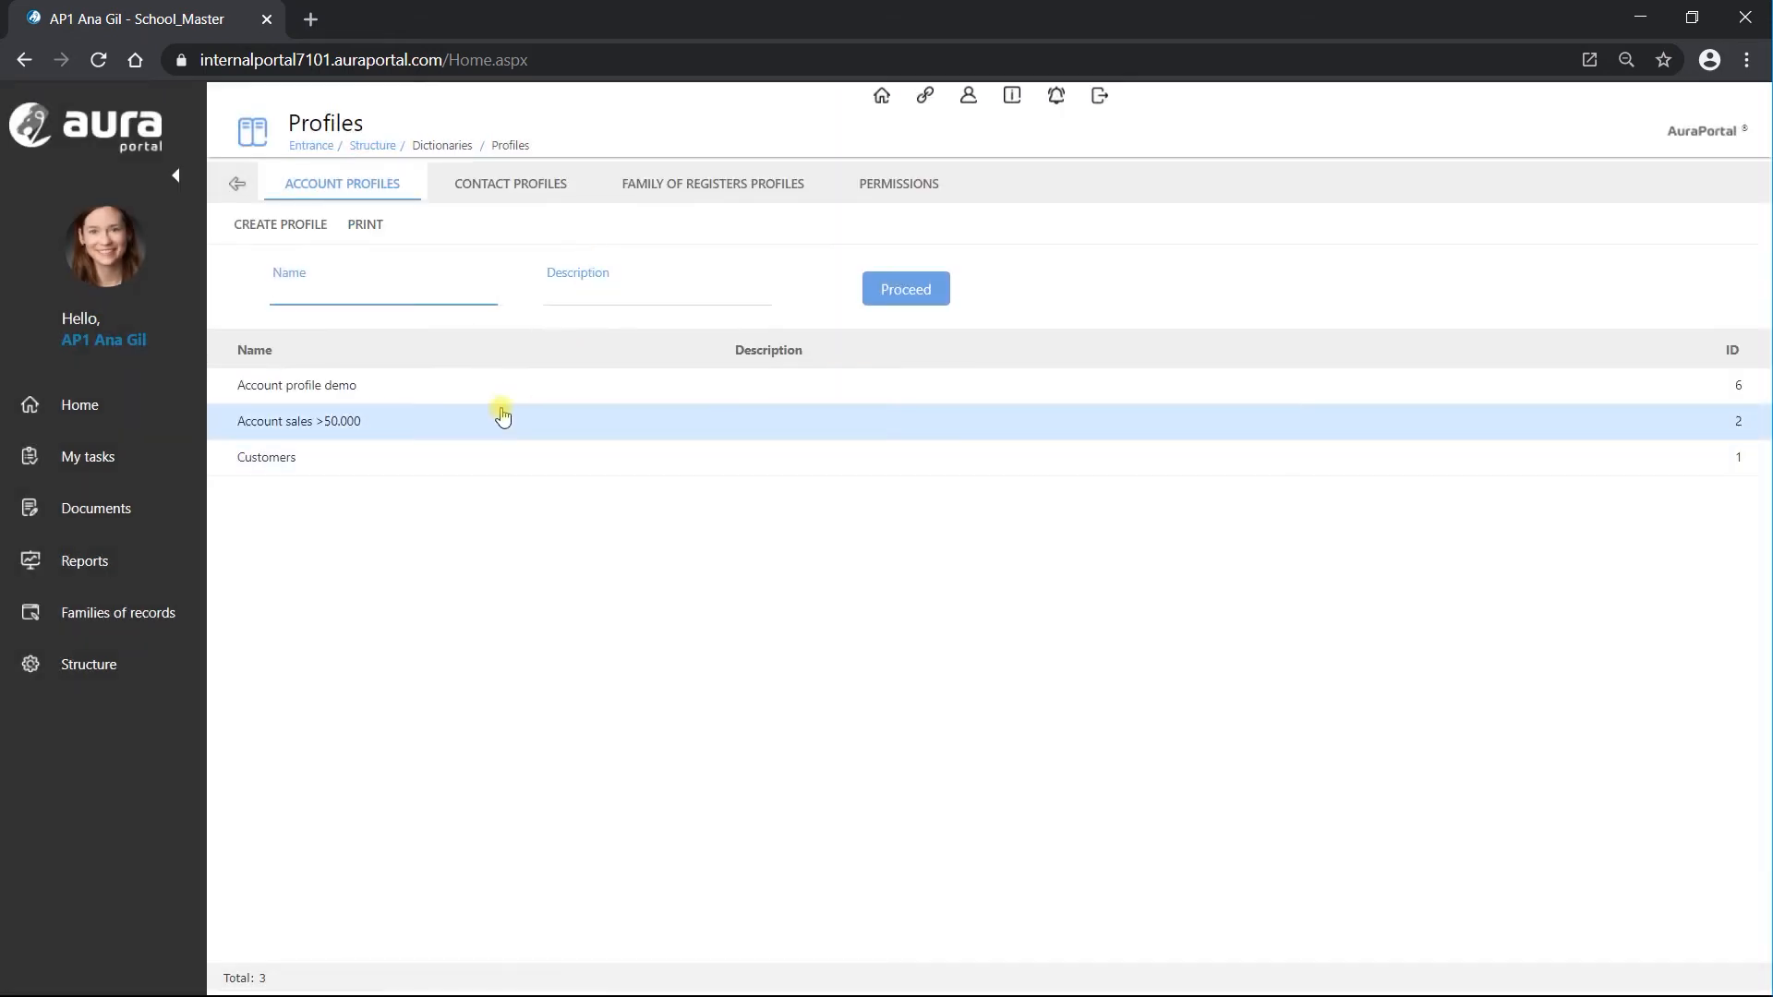
- Create an exclusive contact profile named "Contact profile demo" with the role "_All the contacts", and save it
left_click(509, 183)
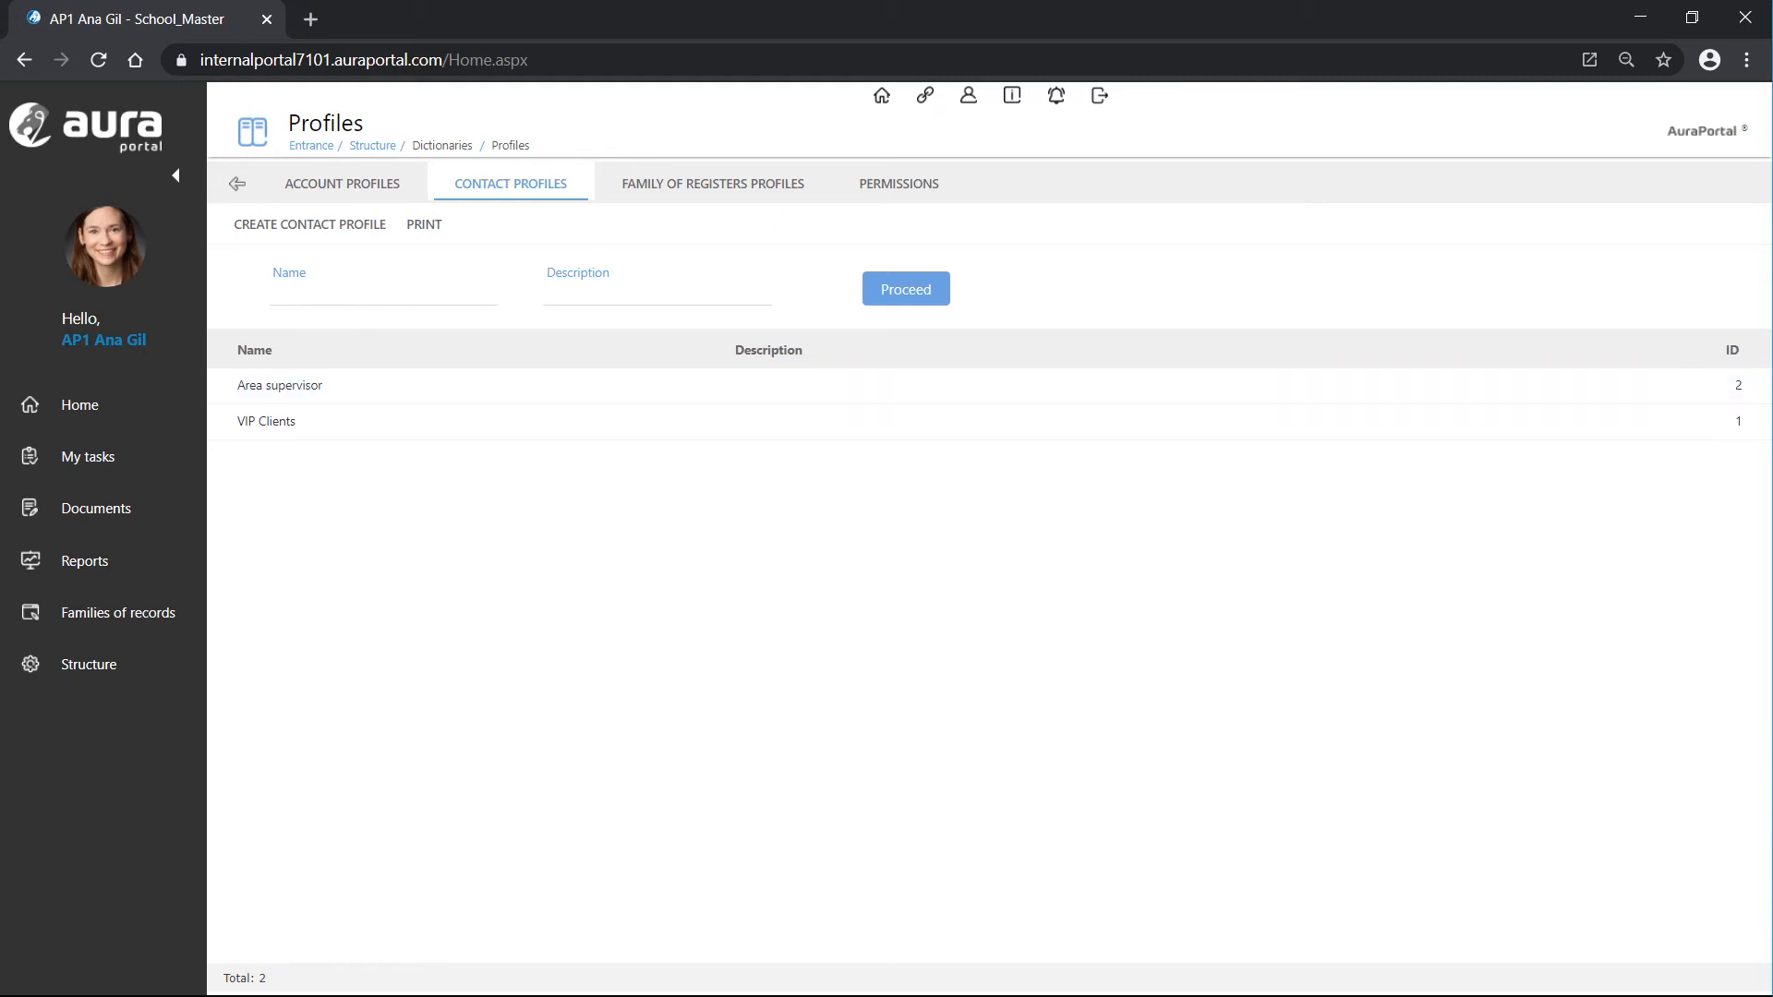
left_click(310, 224)
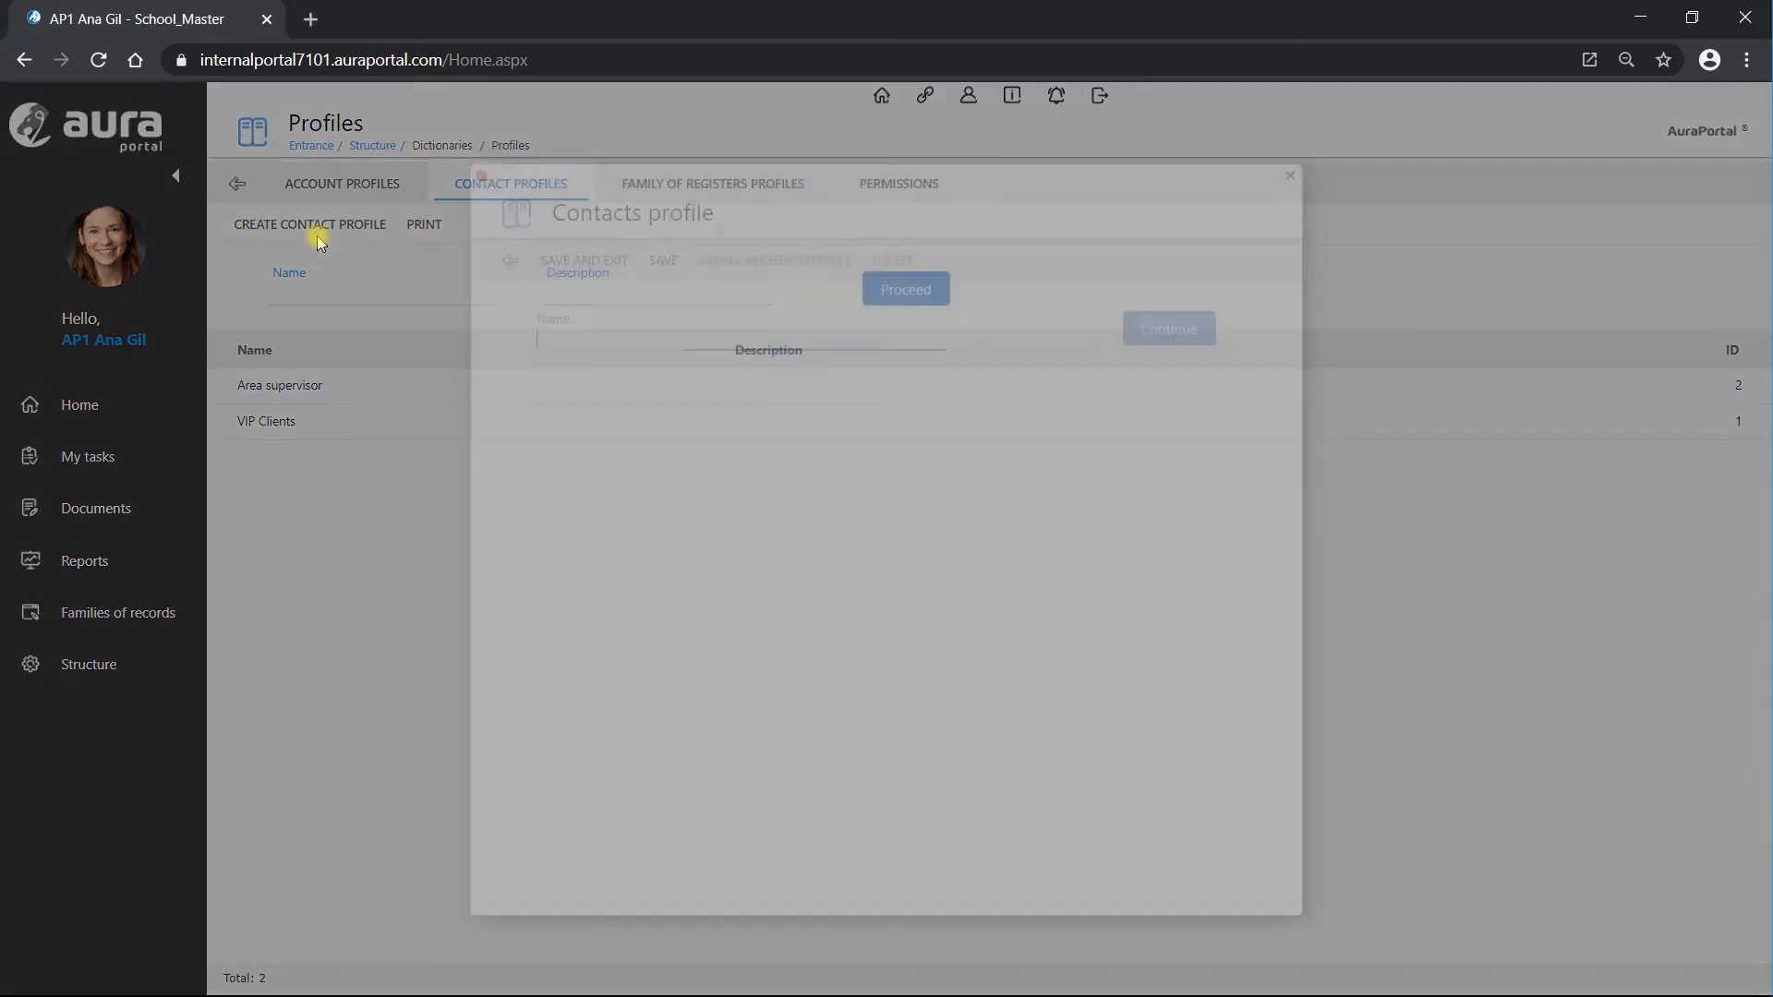
type("Contact profile demo")
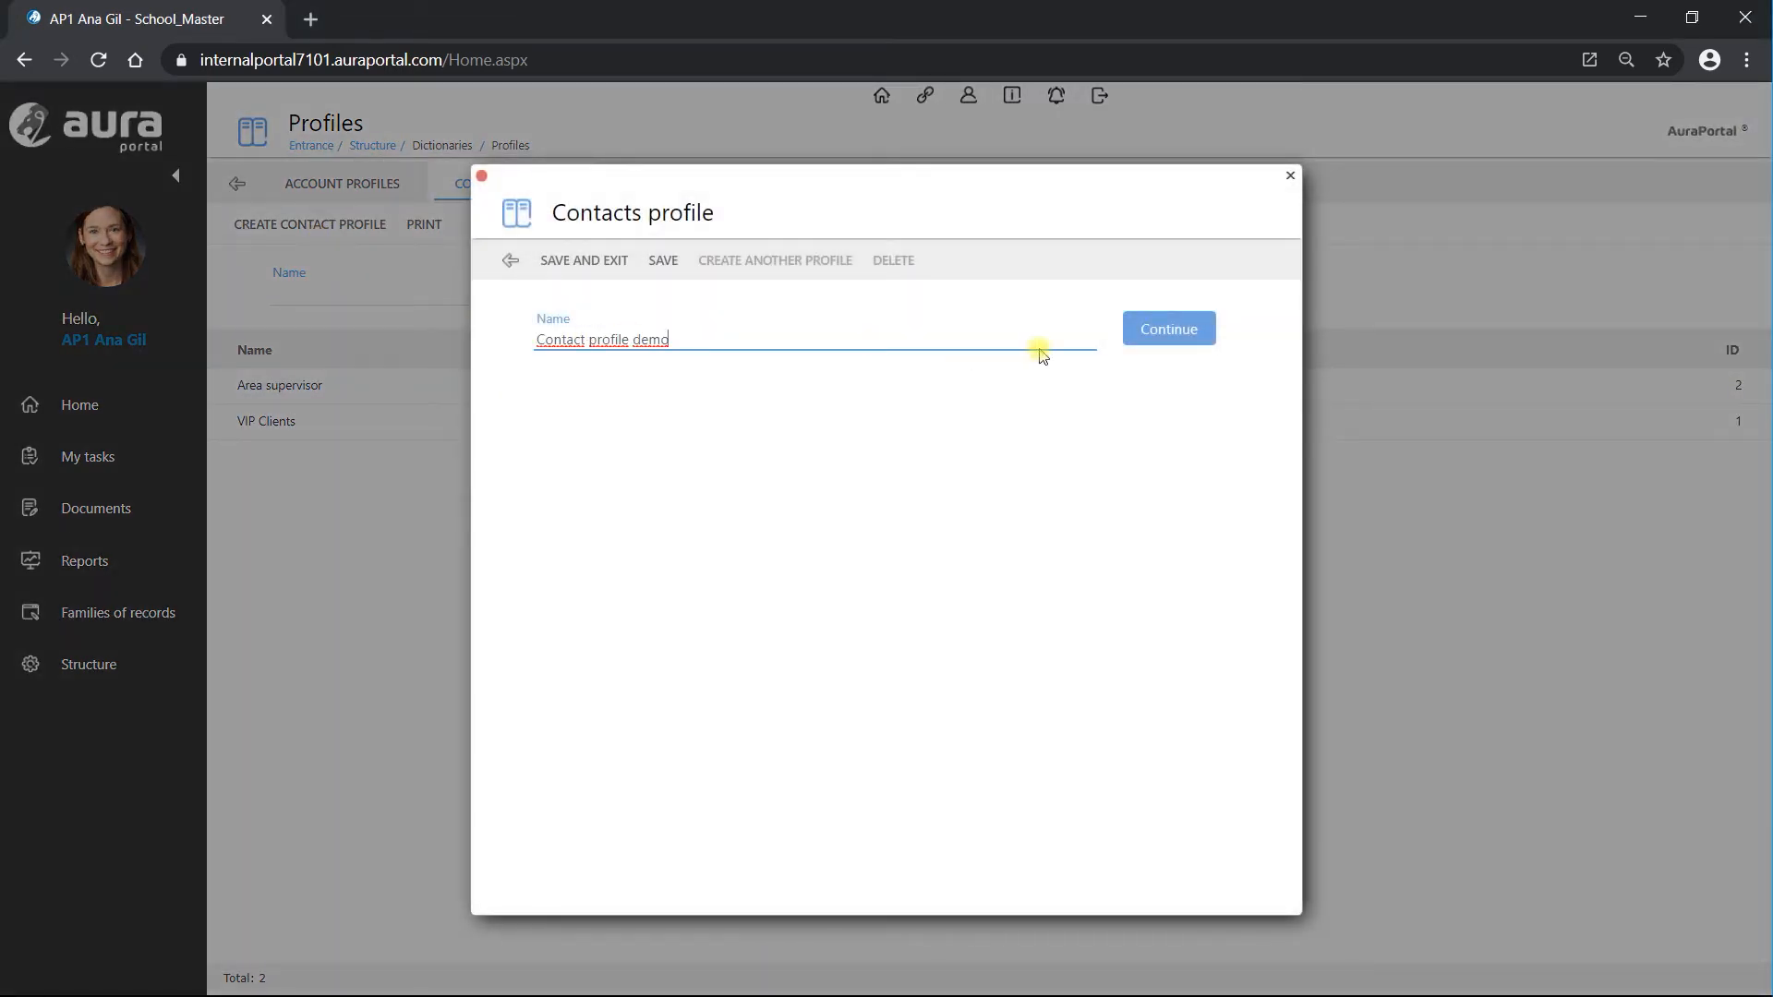
left_click(1171, 329)
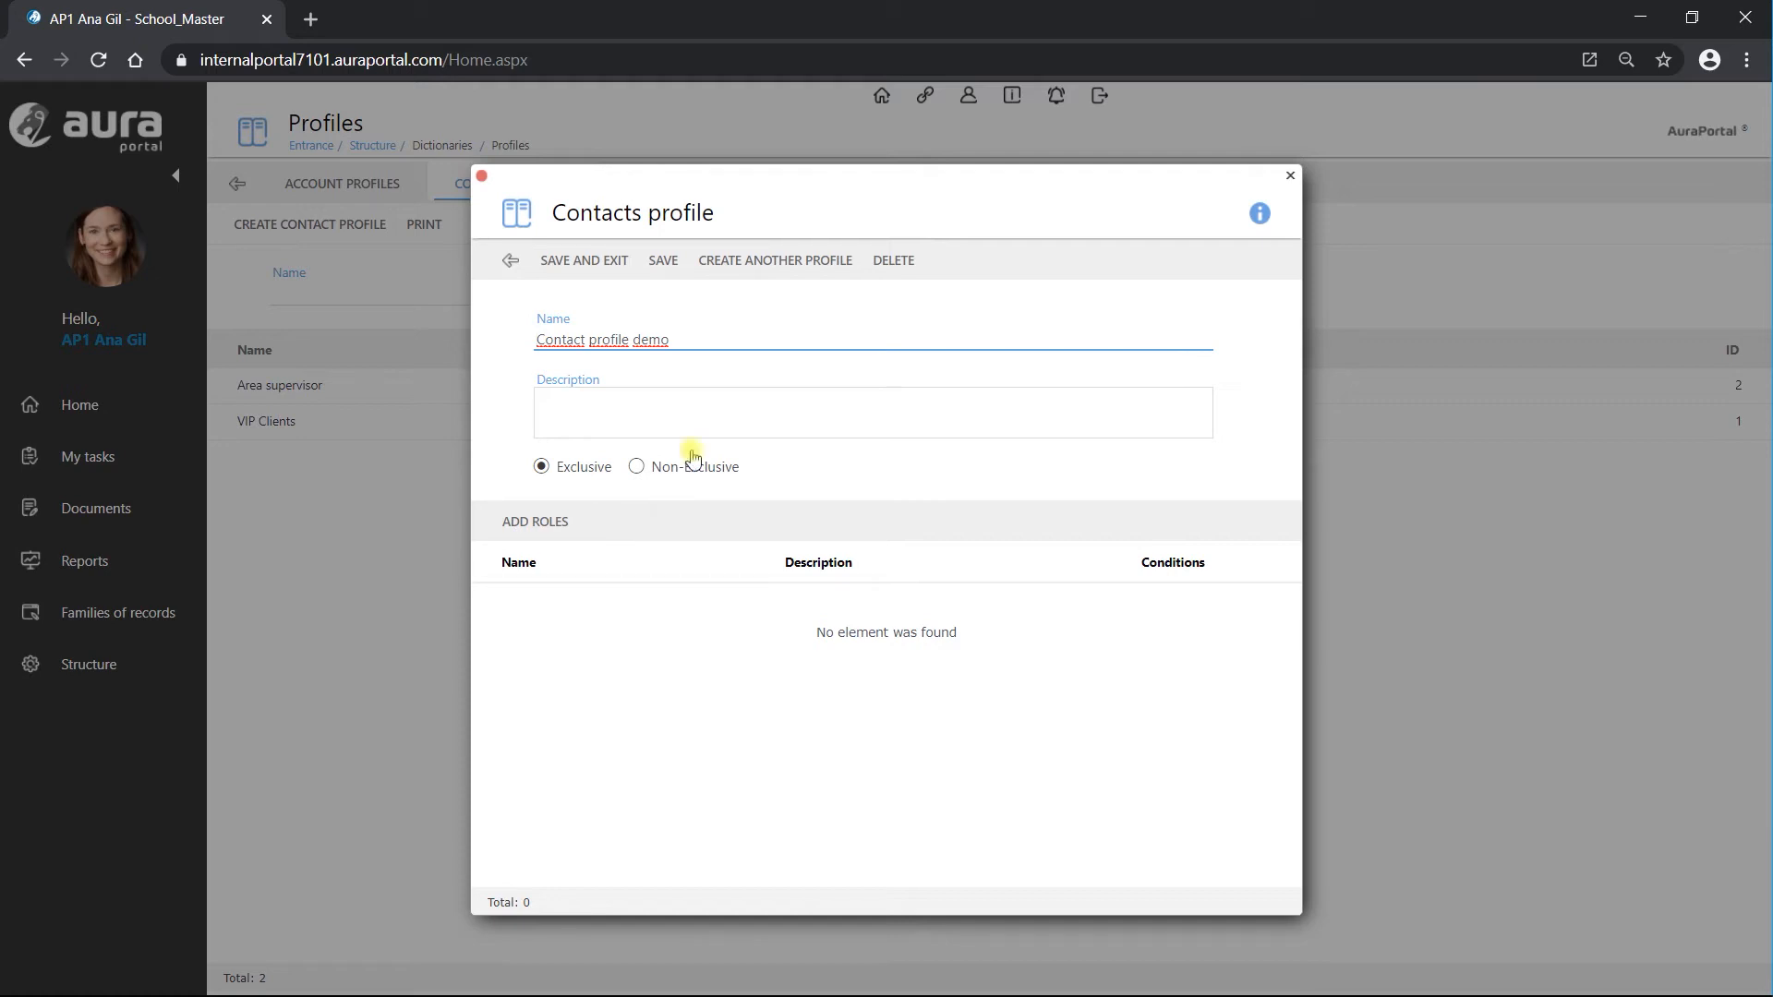
left_click(537, 522)
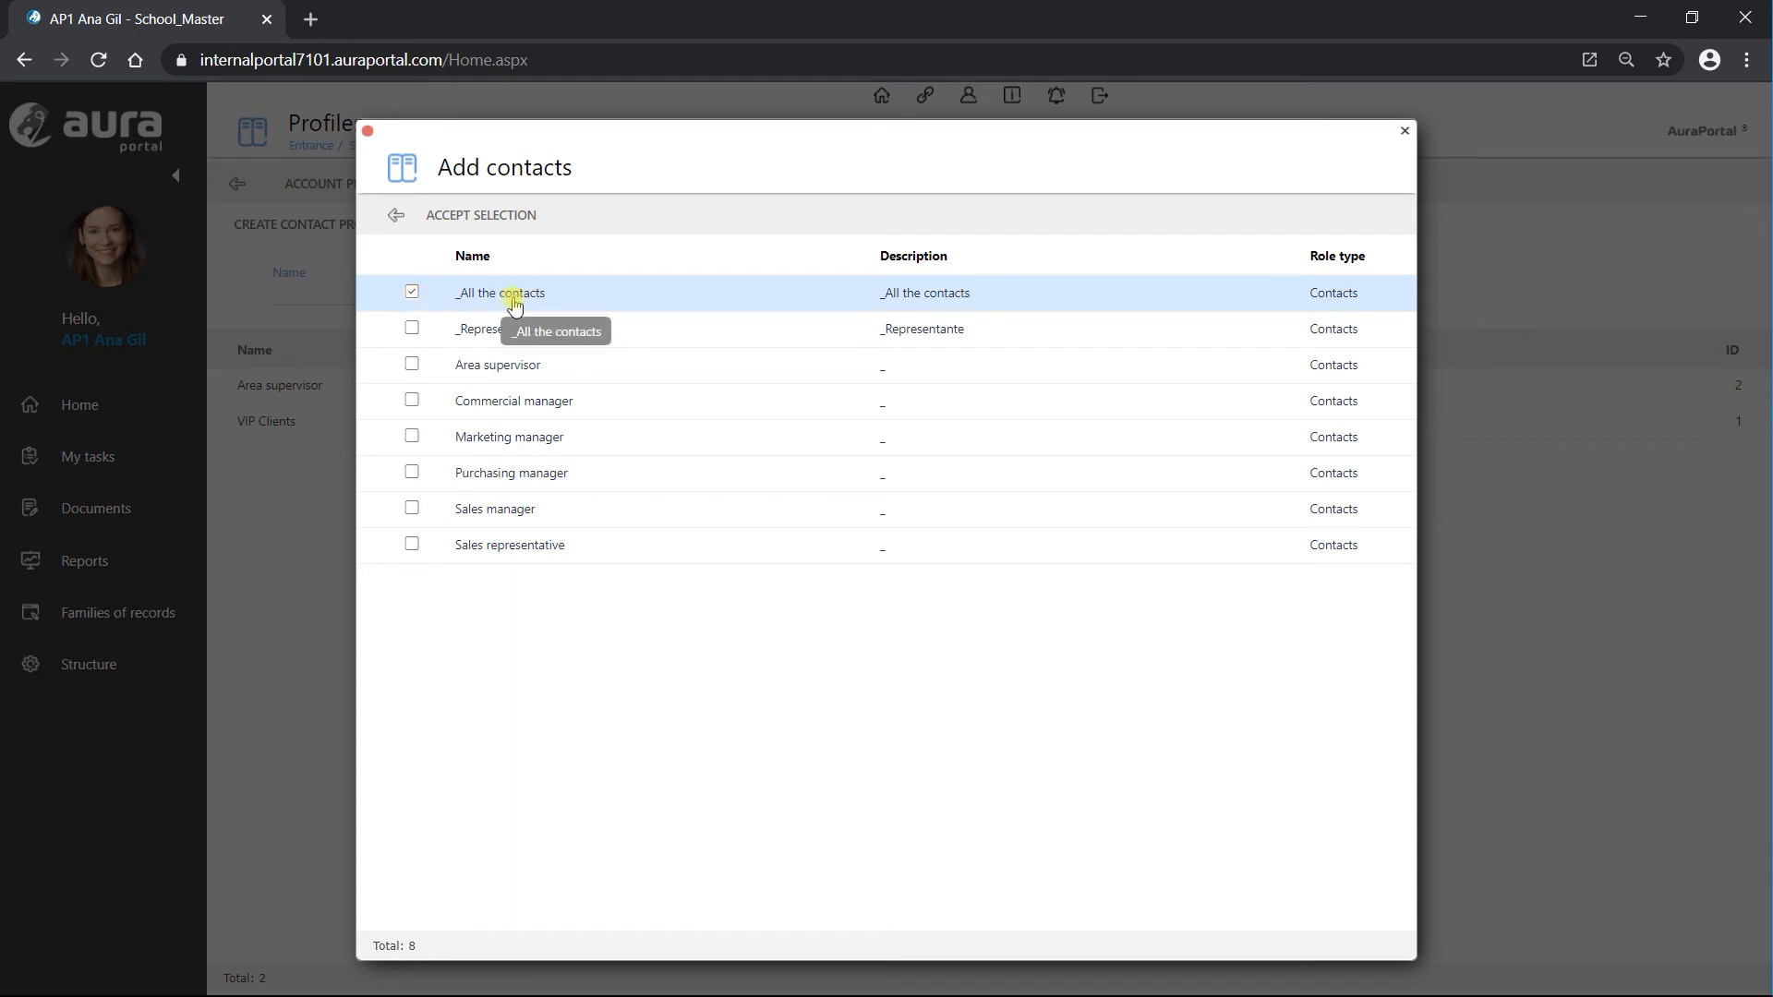
left_click(496, 215)
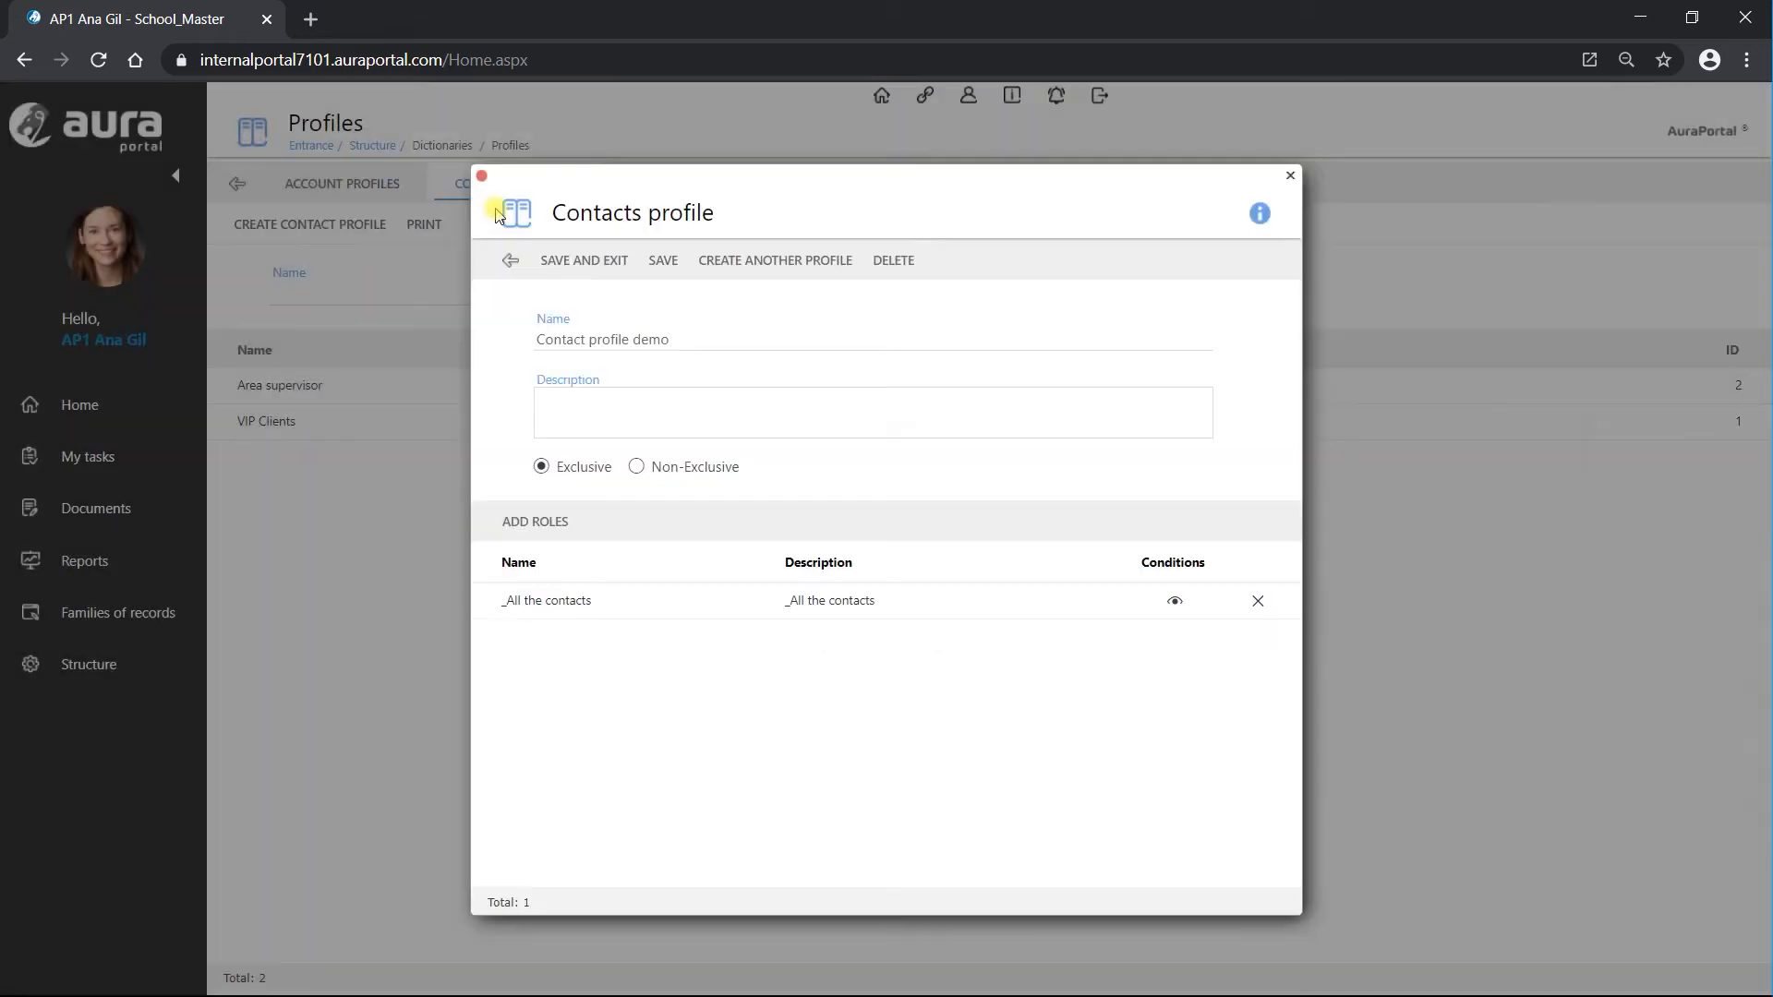
left_click(584, 261)
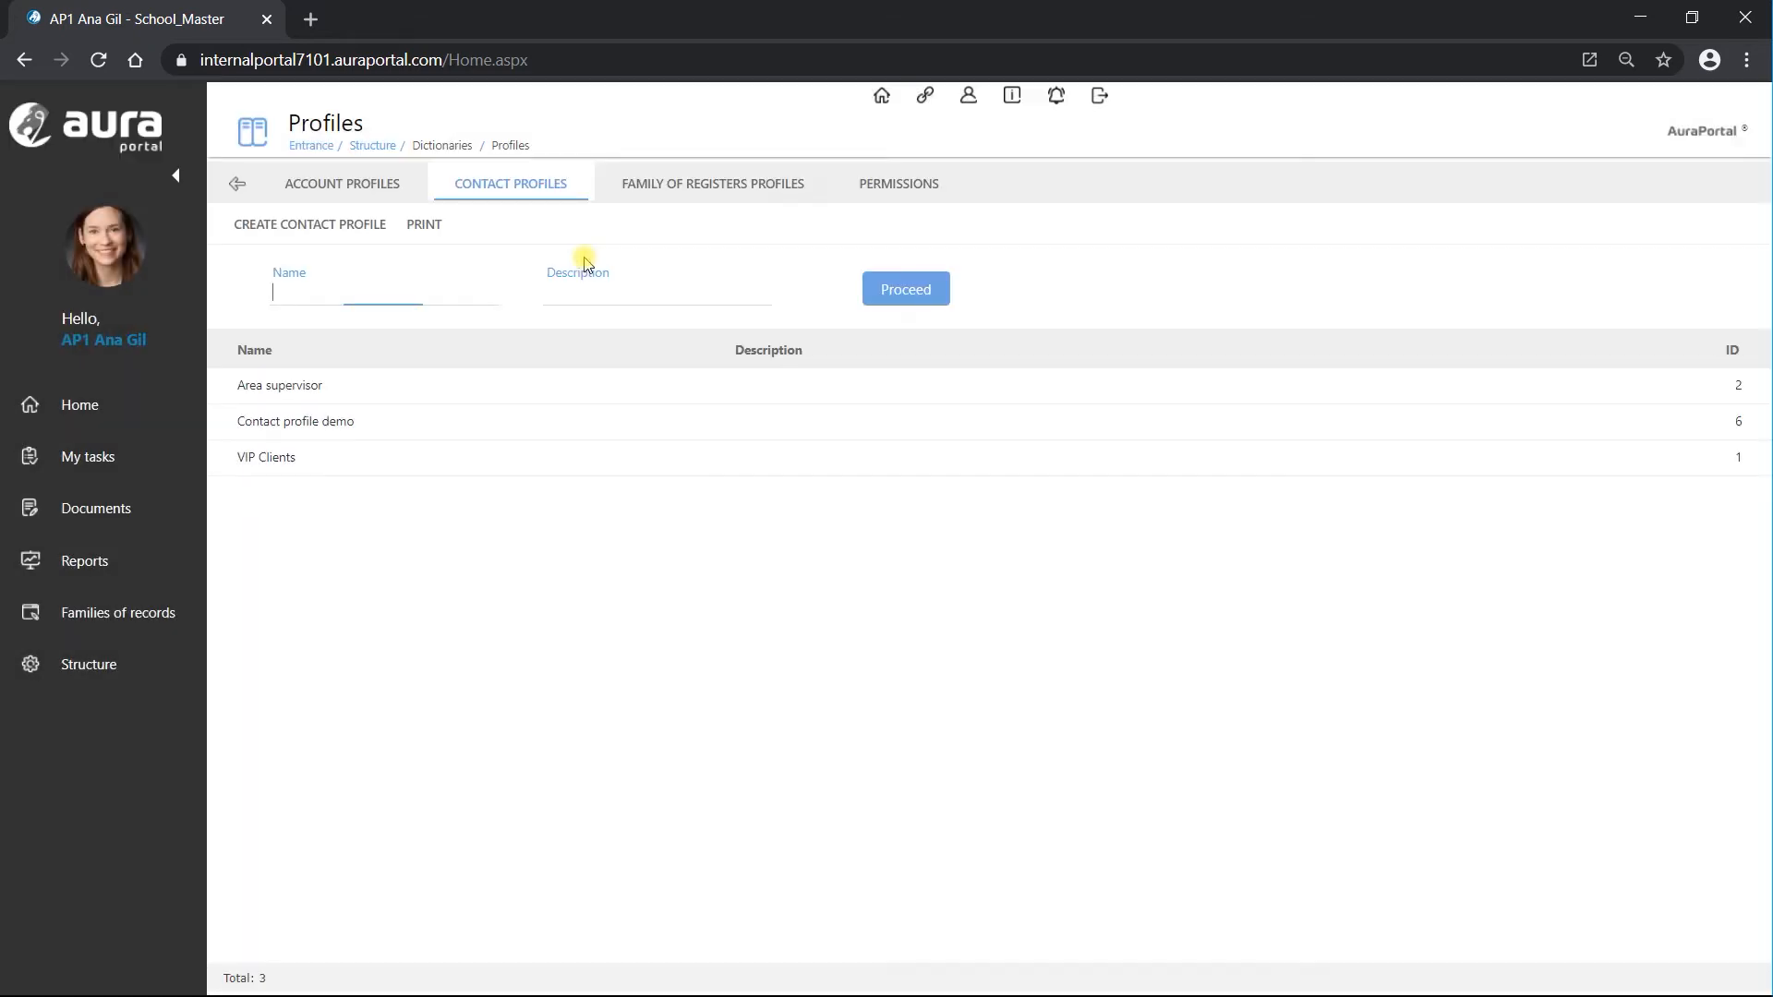
- Go to the task list and open the start form of the Choose participants process
left_click(85, 461)
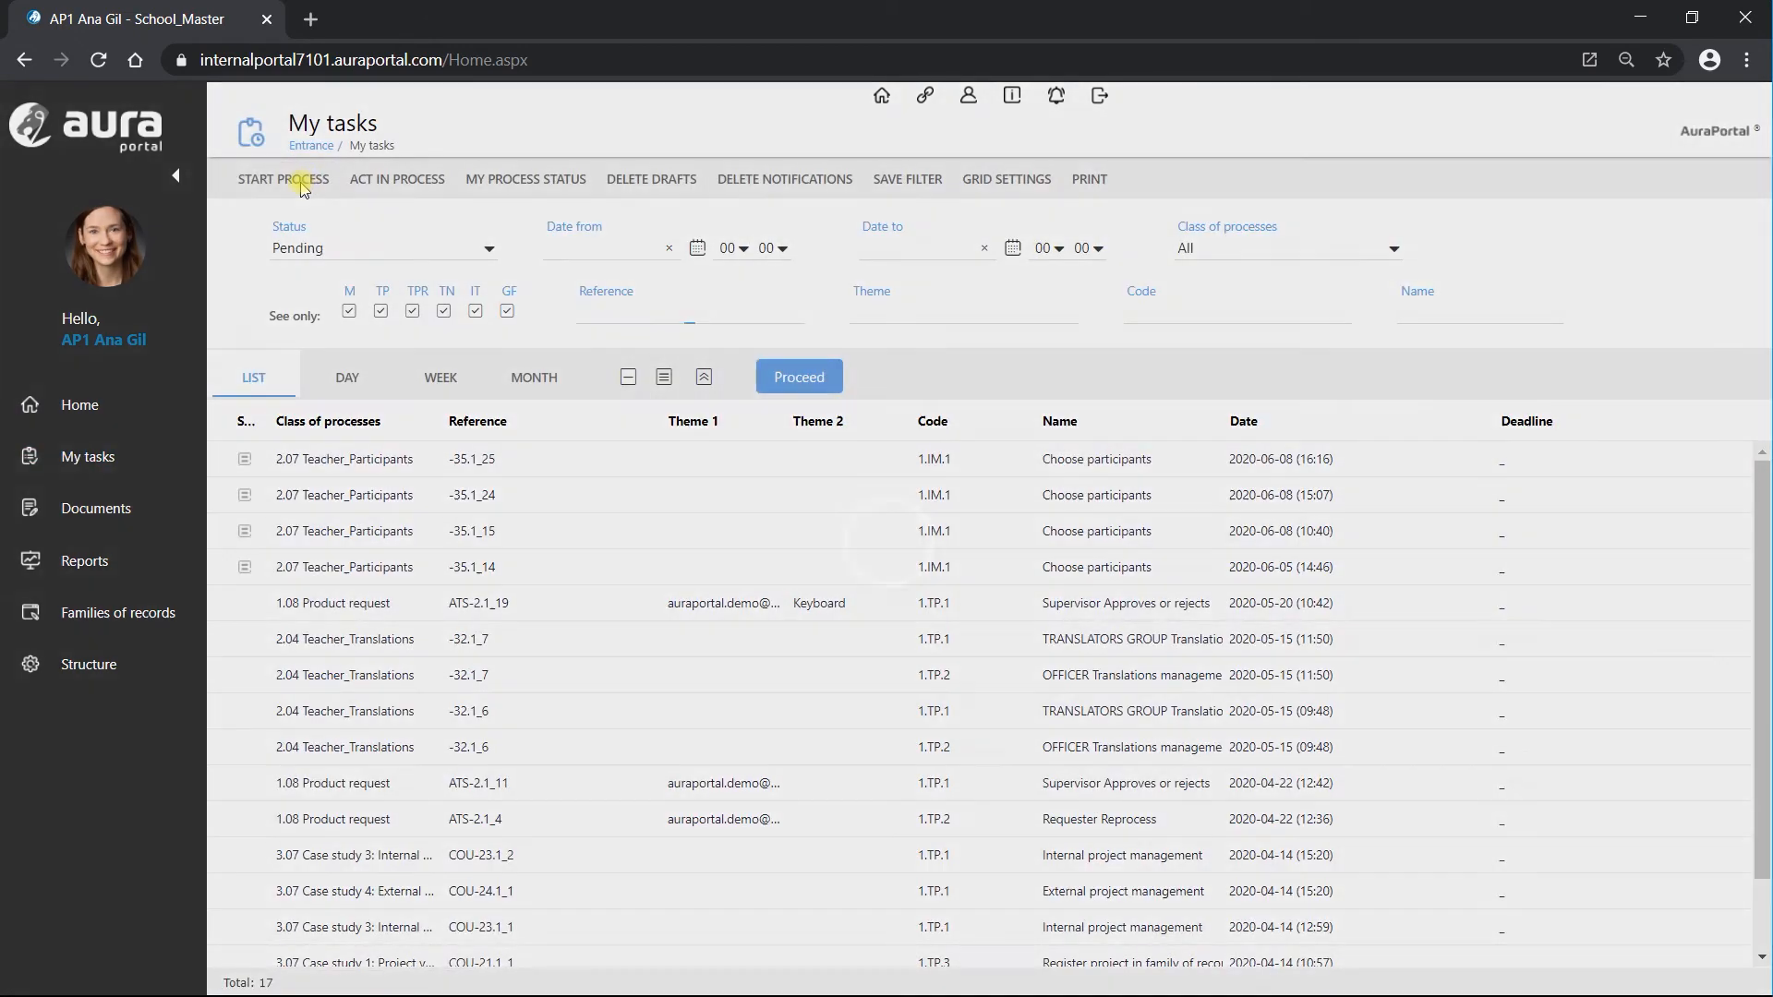
left_click(303, 183)
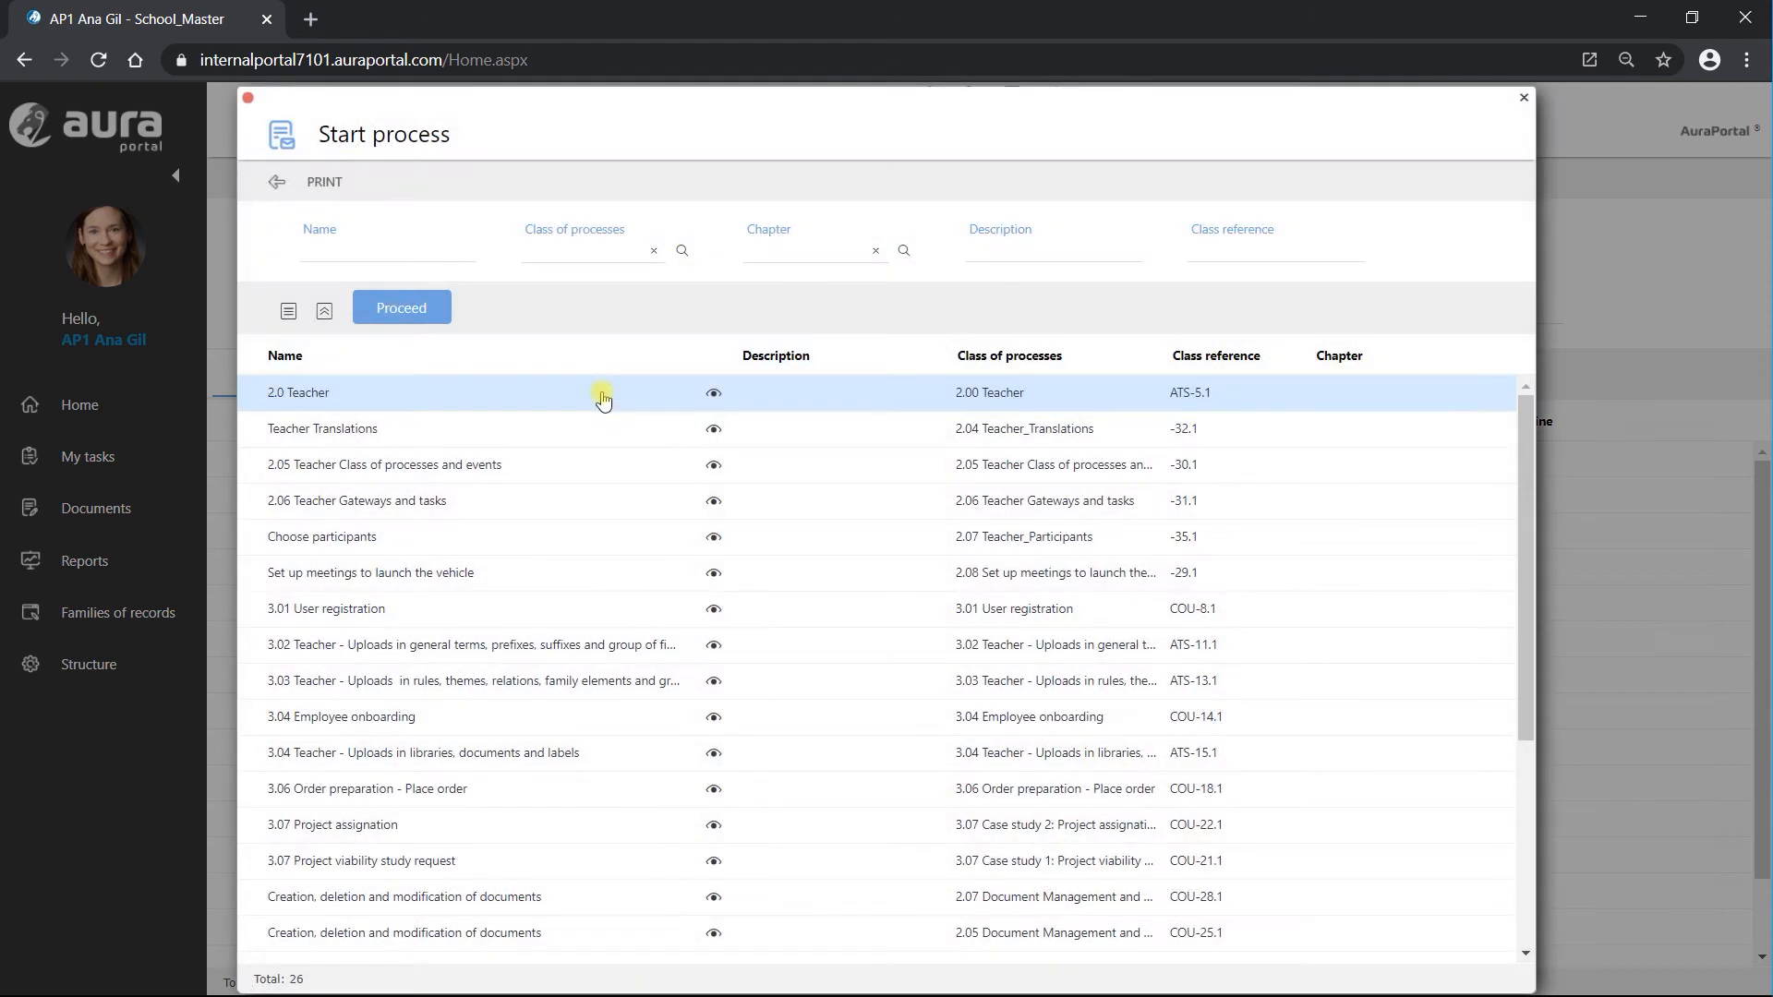
left_click(405, 547)
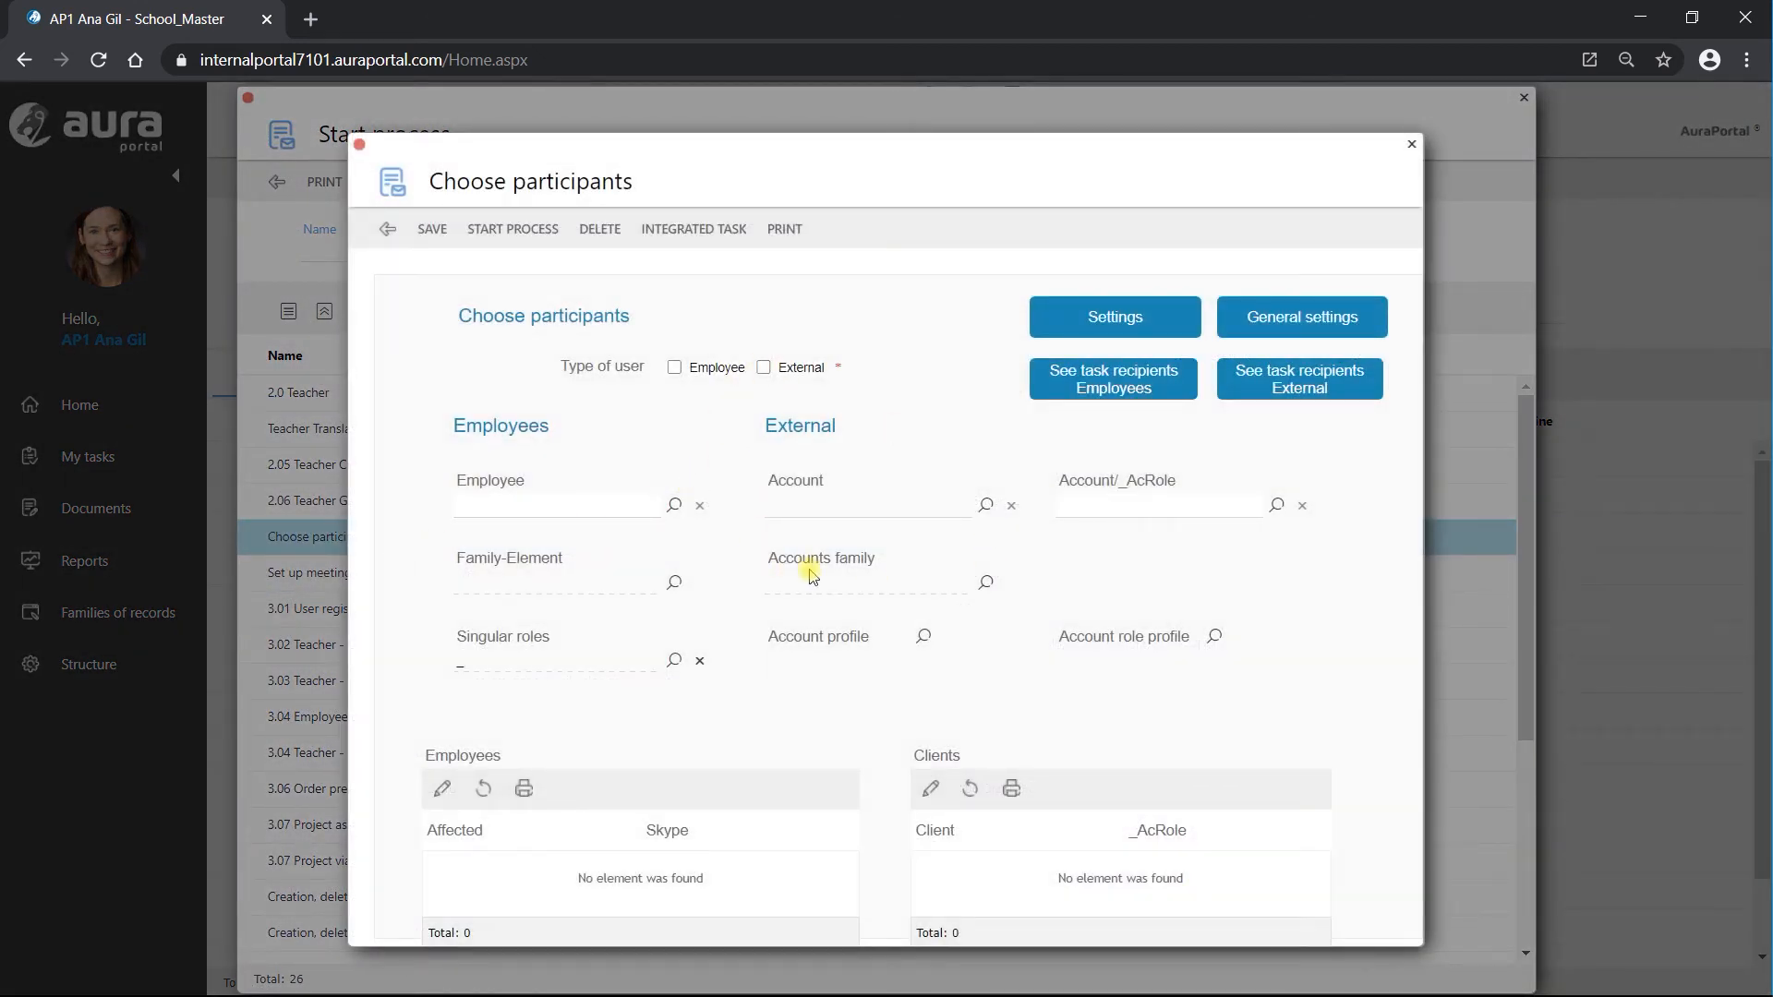
- Open the process's general settings and select the EXTERNAL External tasks personal task (TP.2) in its diagram
left_click(1307, 327)
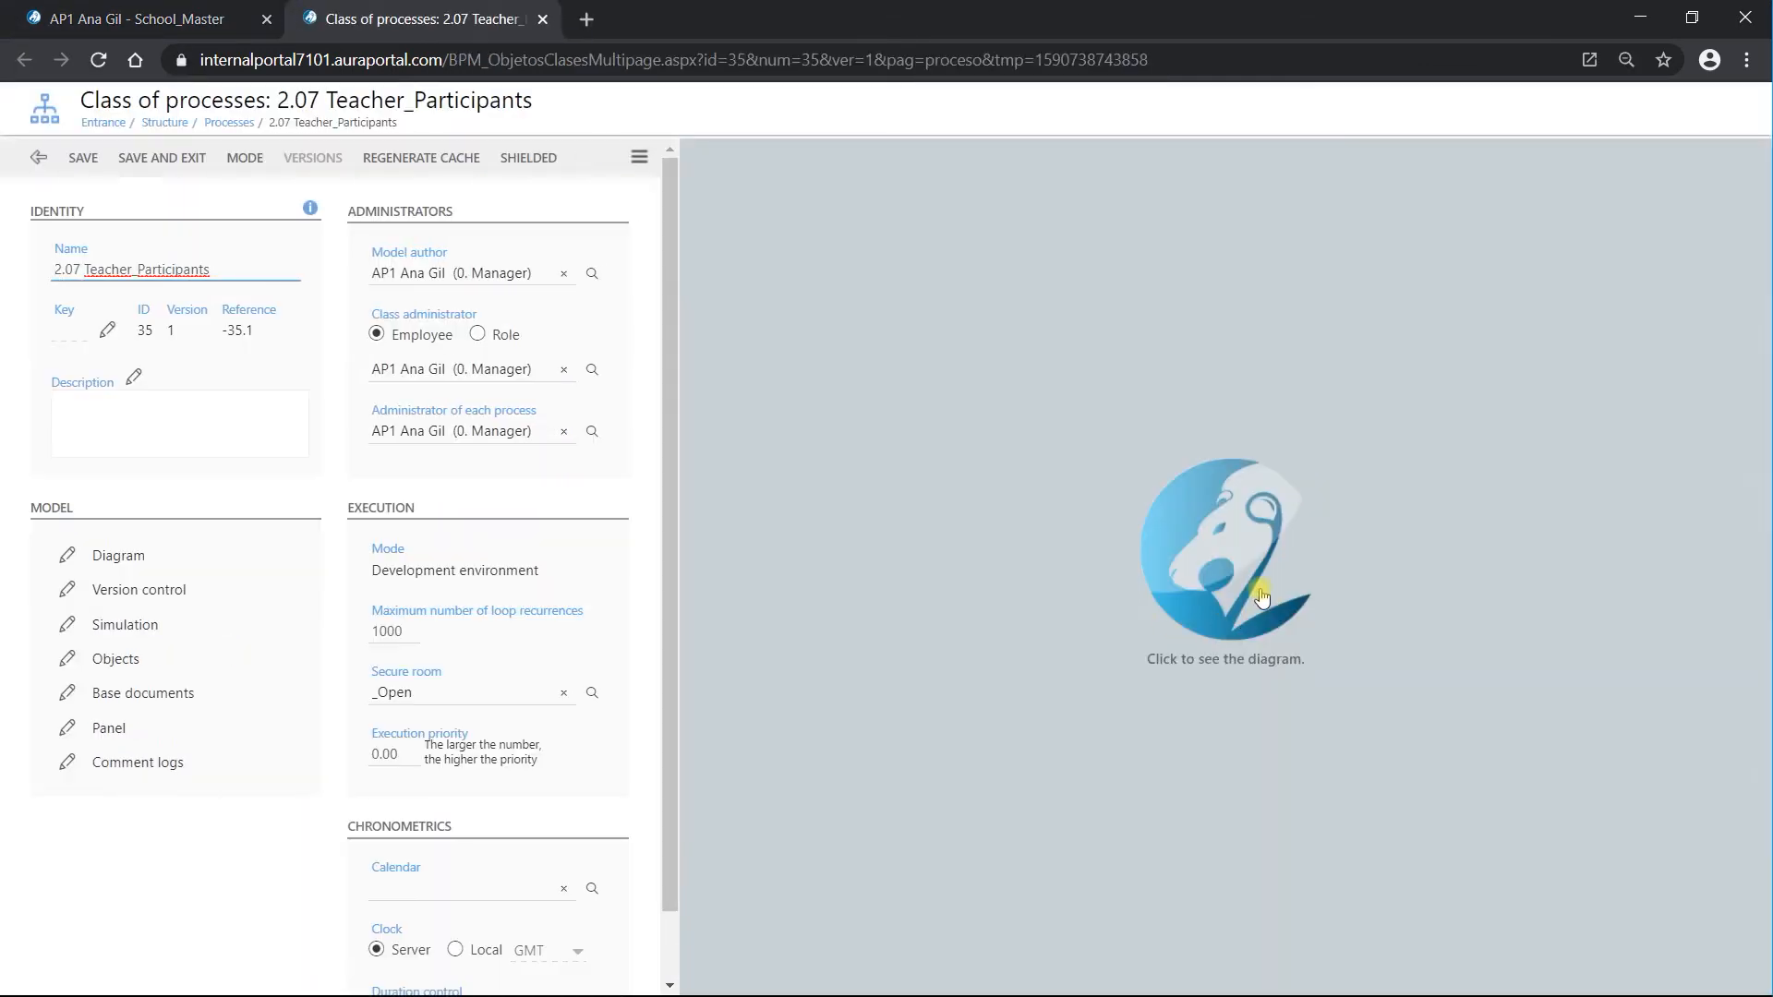
left_click(1250, 583)
left_click(1283, 591)
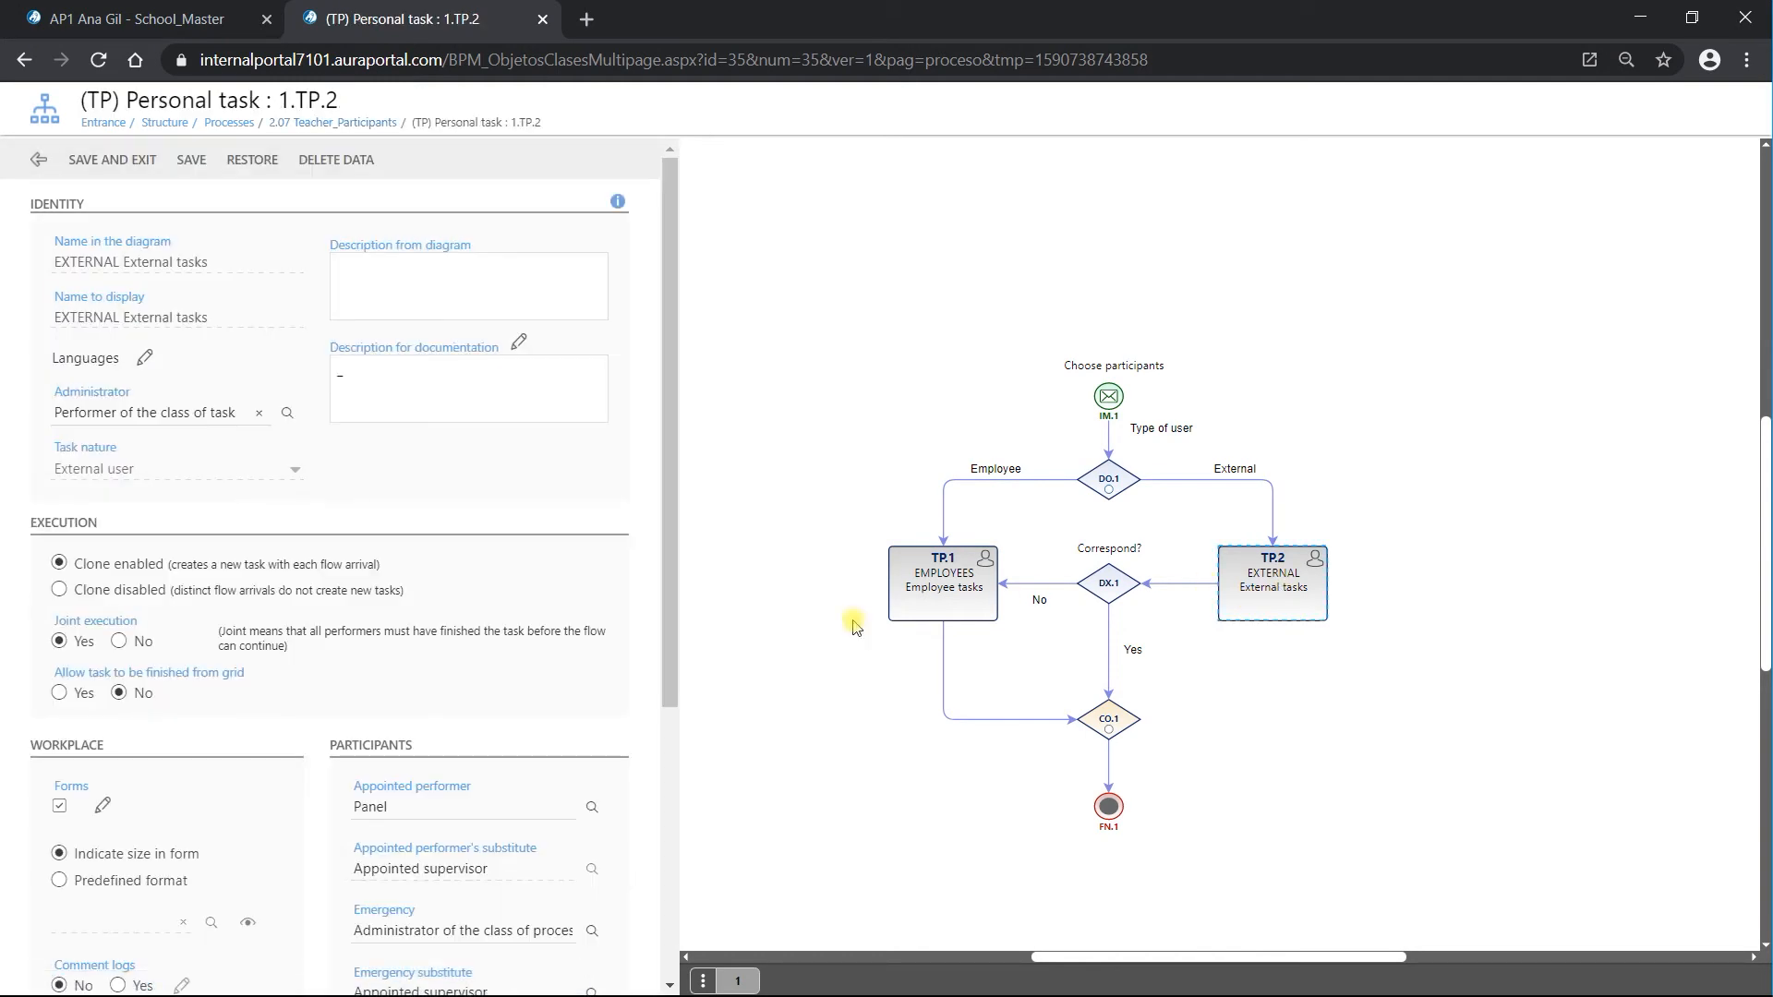
- Set the external task's appointed performer to Profiles and add the account profile "Account profile demo"
left_click(590, 809)
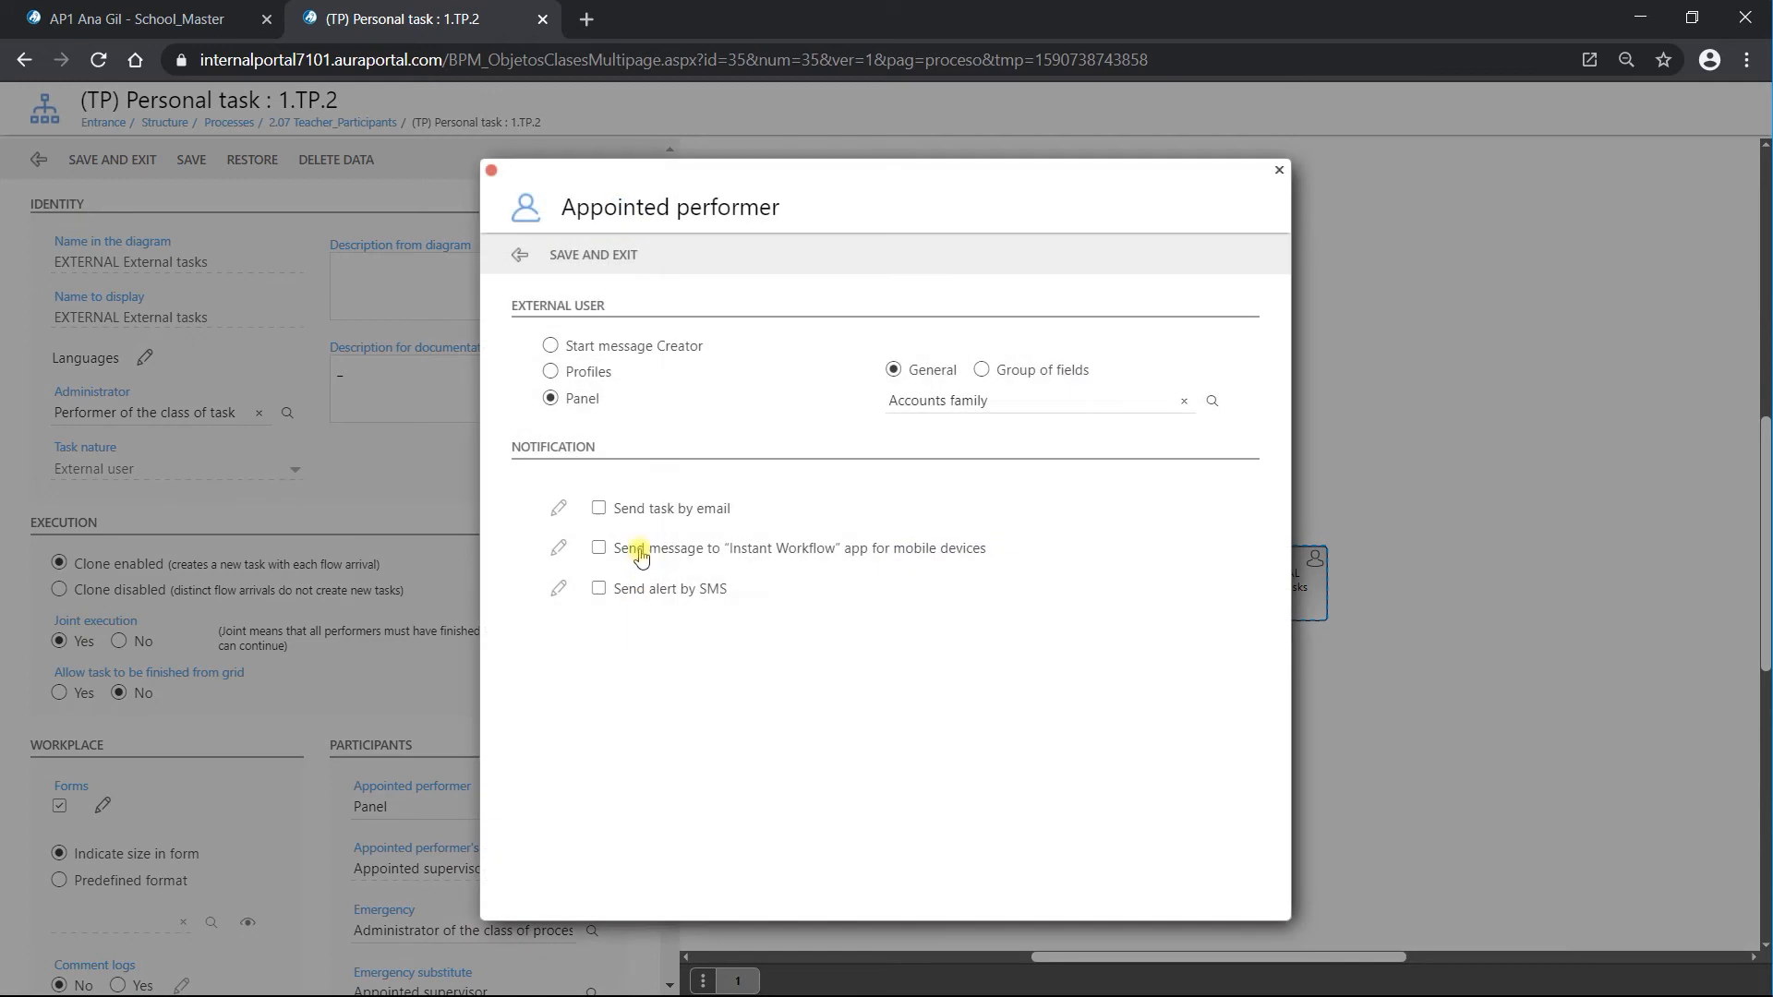
left_click(551, 372)
left_click(903, 374)
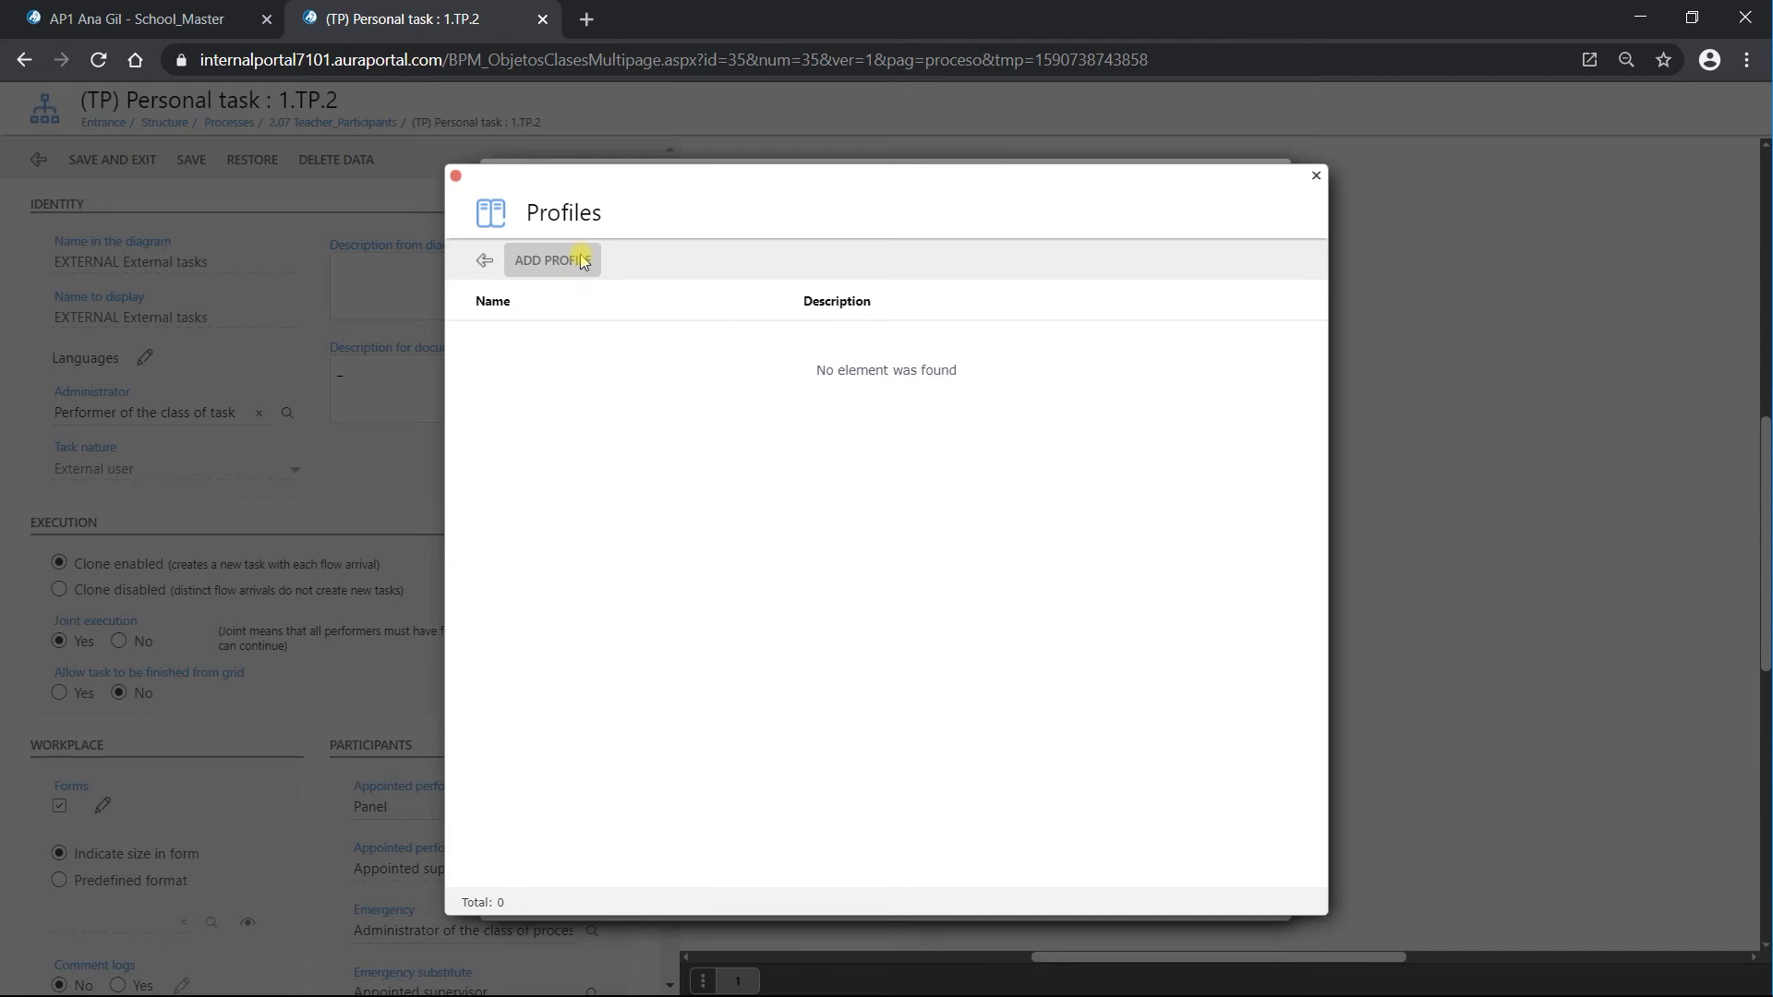
left_click(580, 262)
left_click(1135, 327)
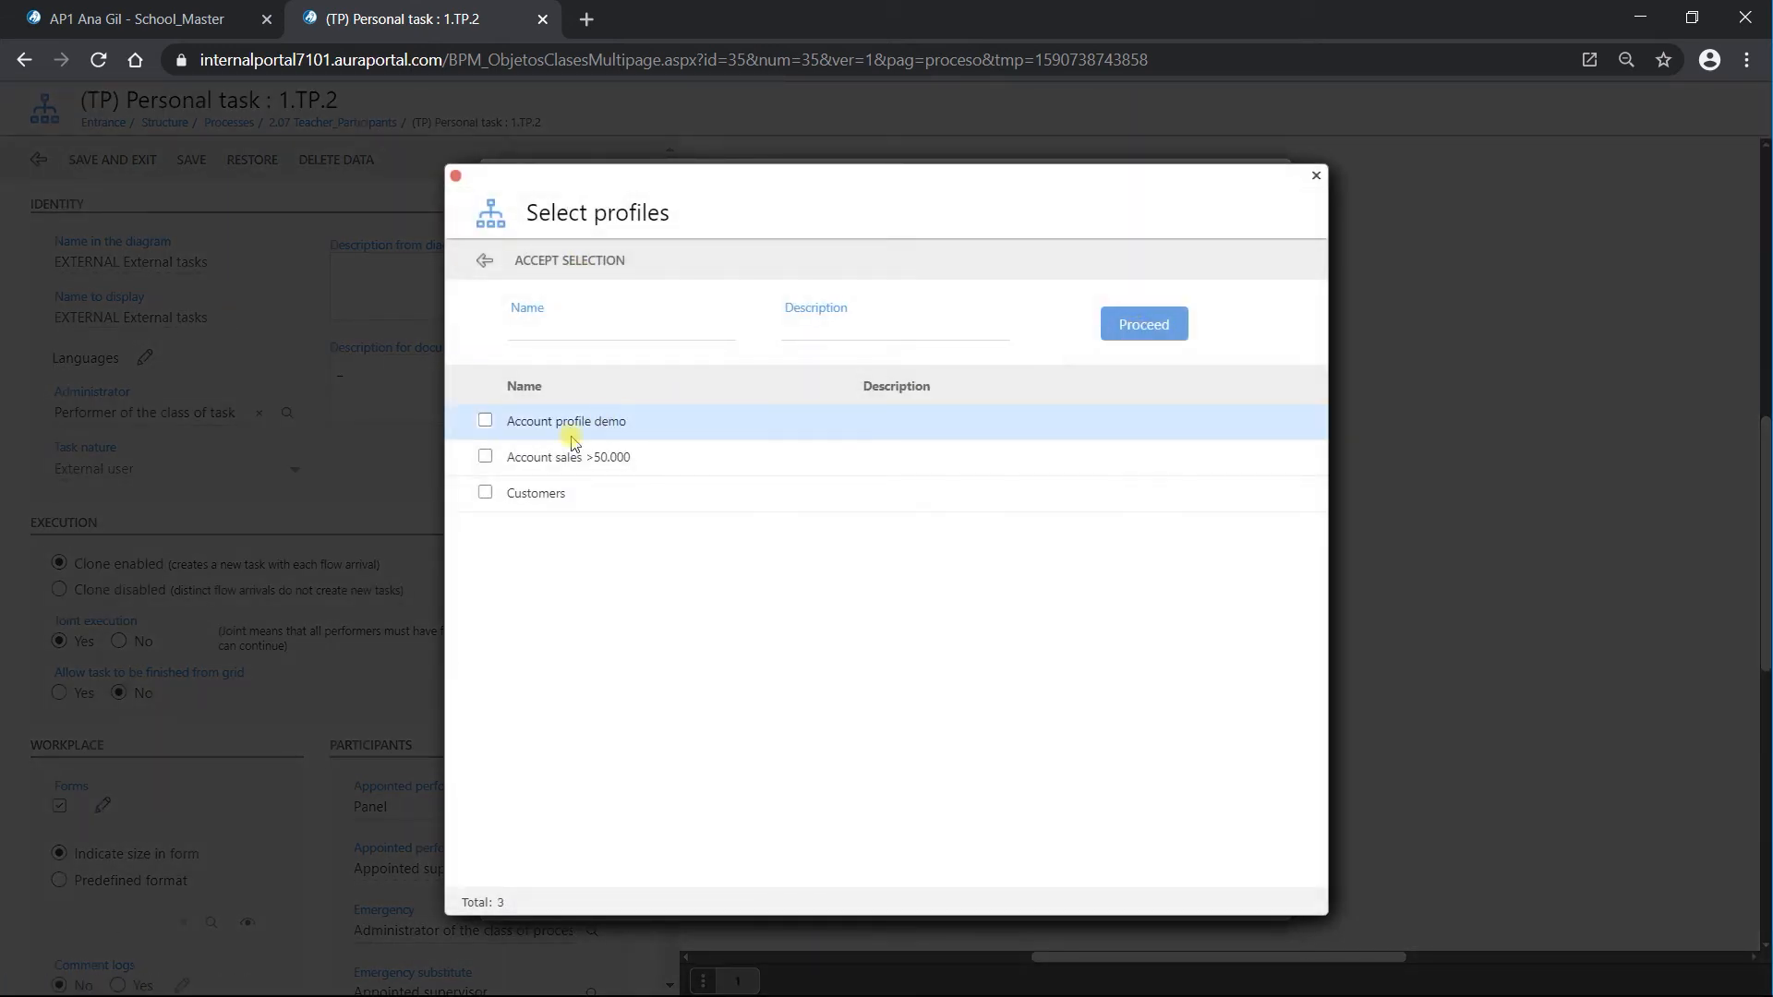
left_click(580, 264)
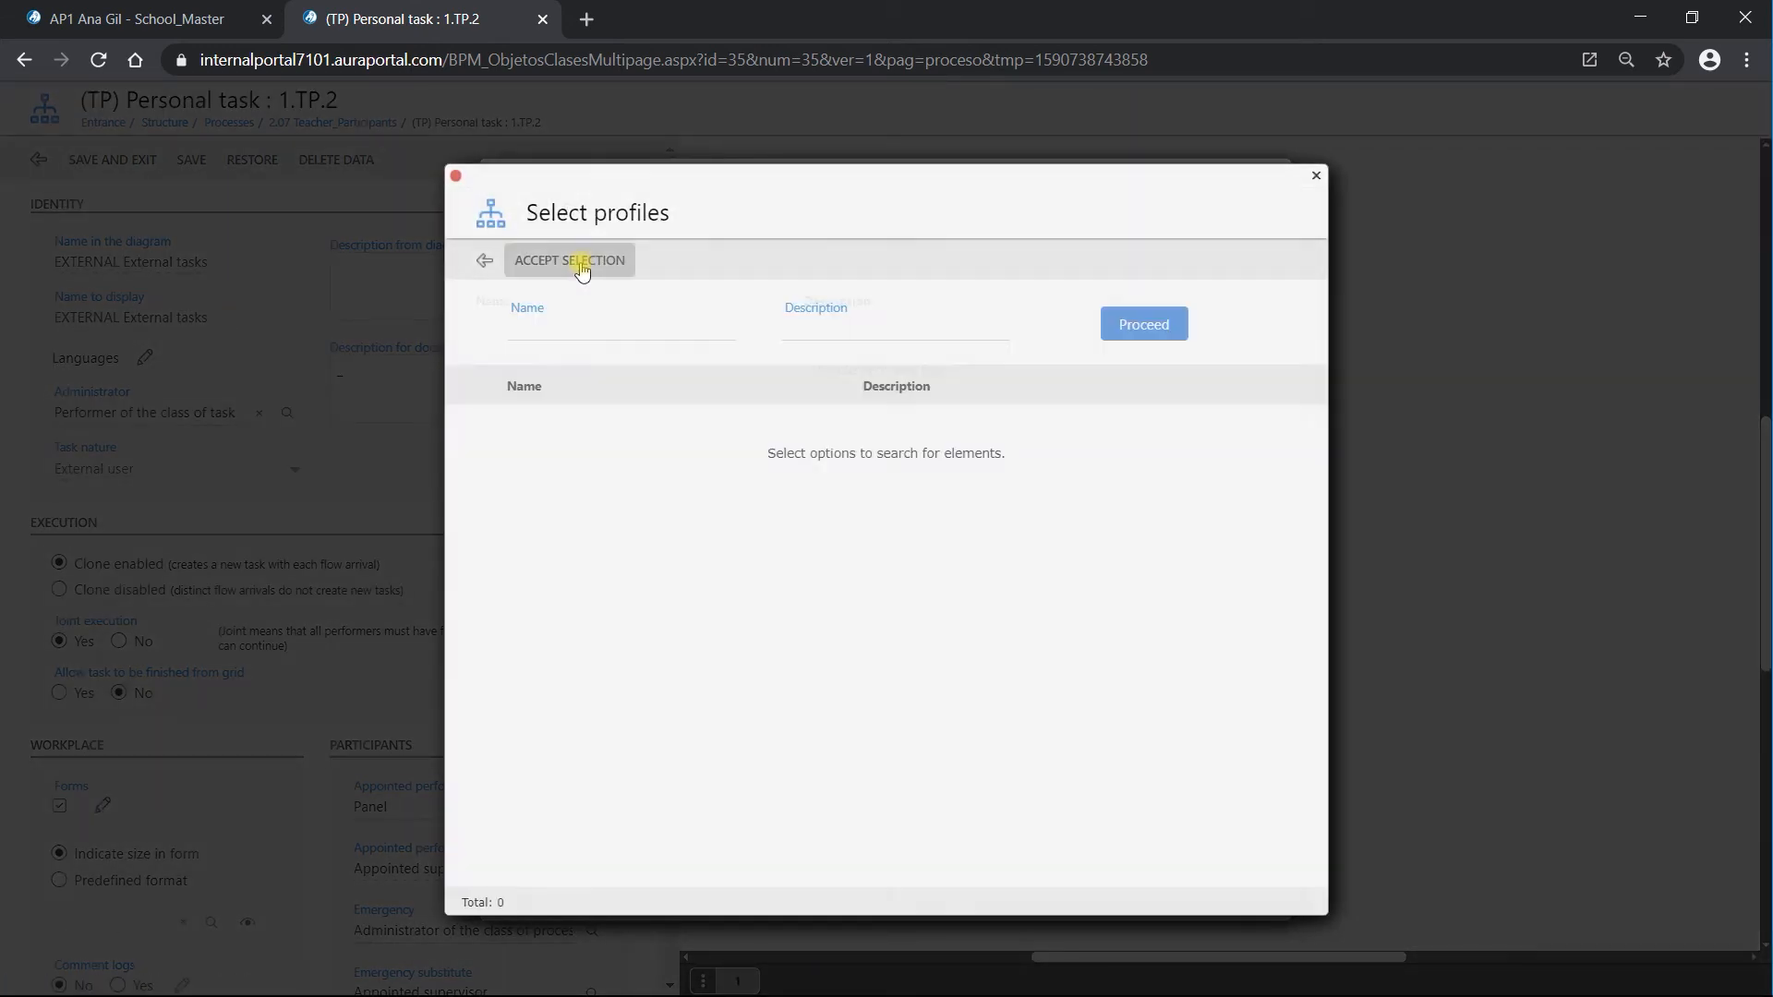
left_click(483, 260)
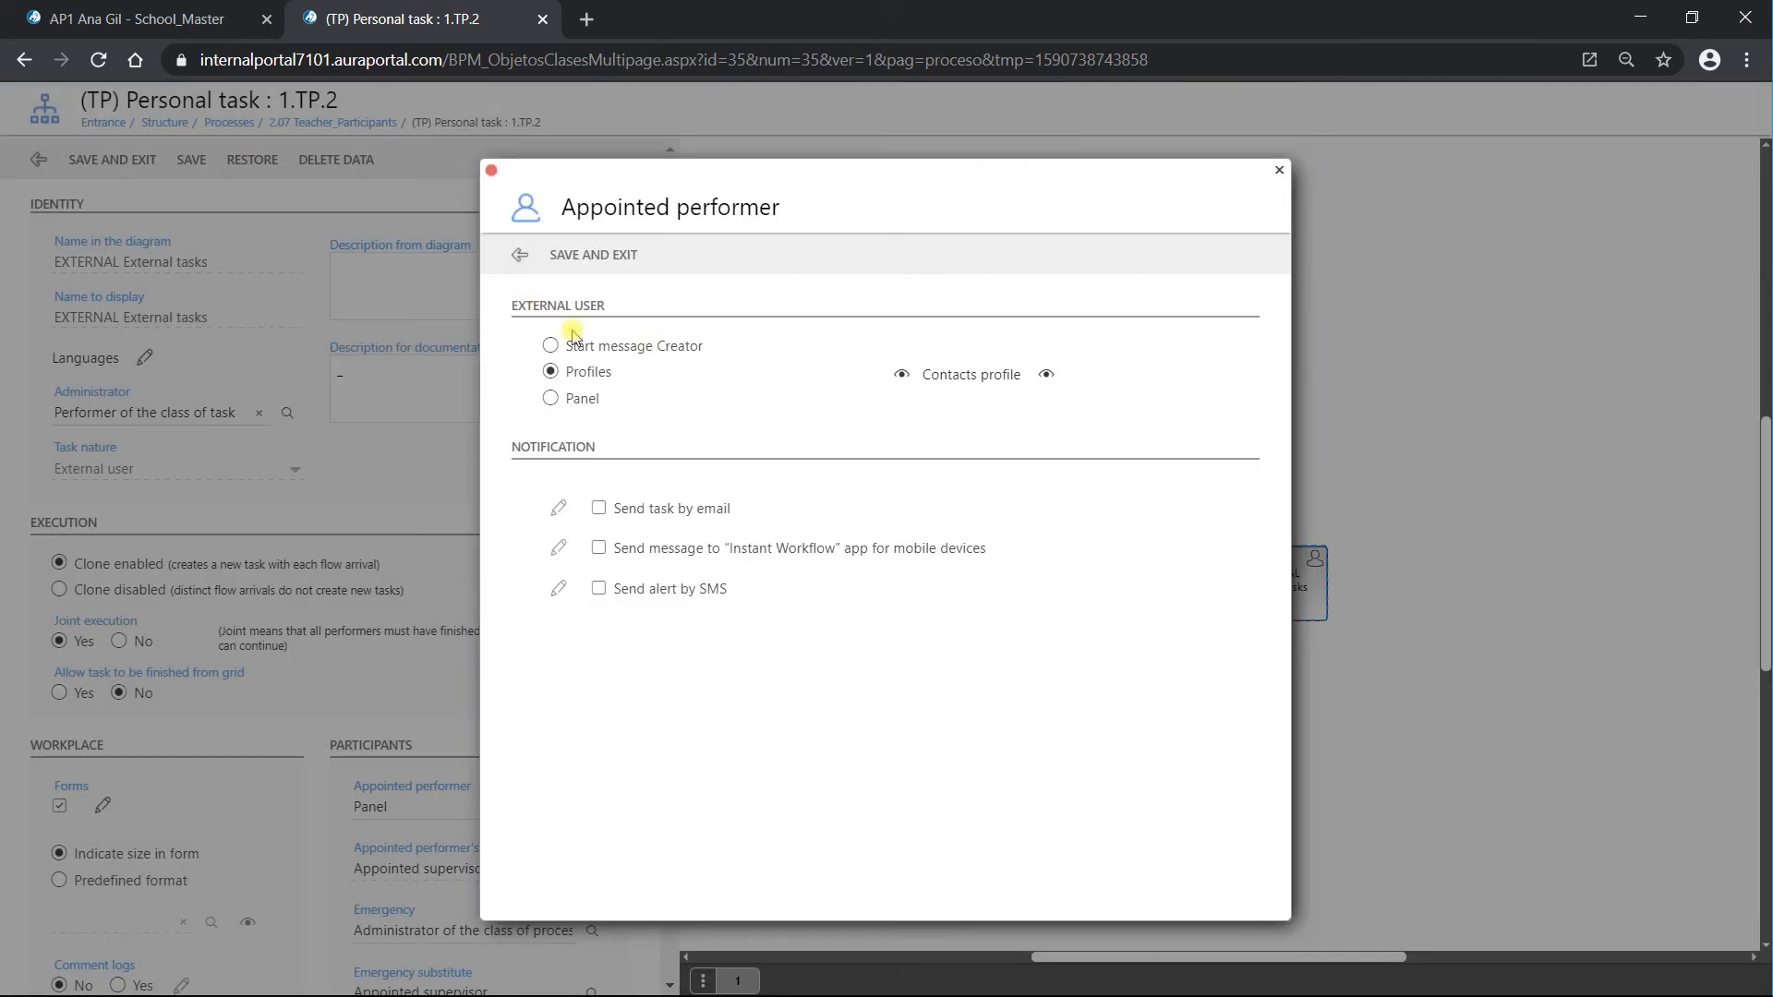
- Assign the contact profile "Contact profile demo" to the appointed performer and save the contacts profile setting
left_click(1049, 377)
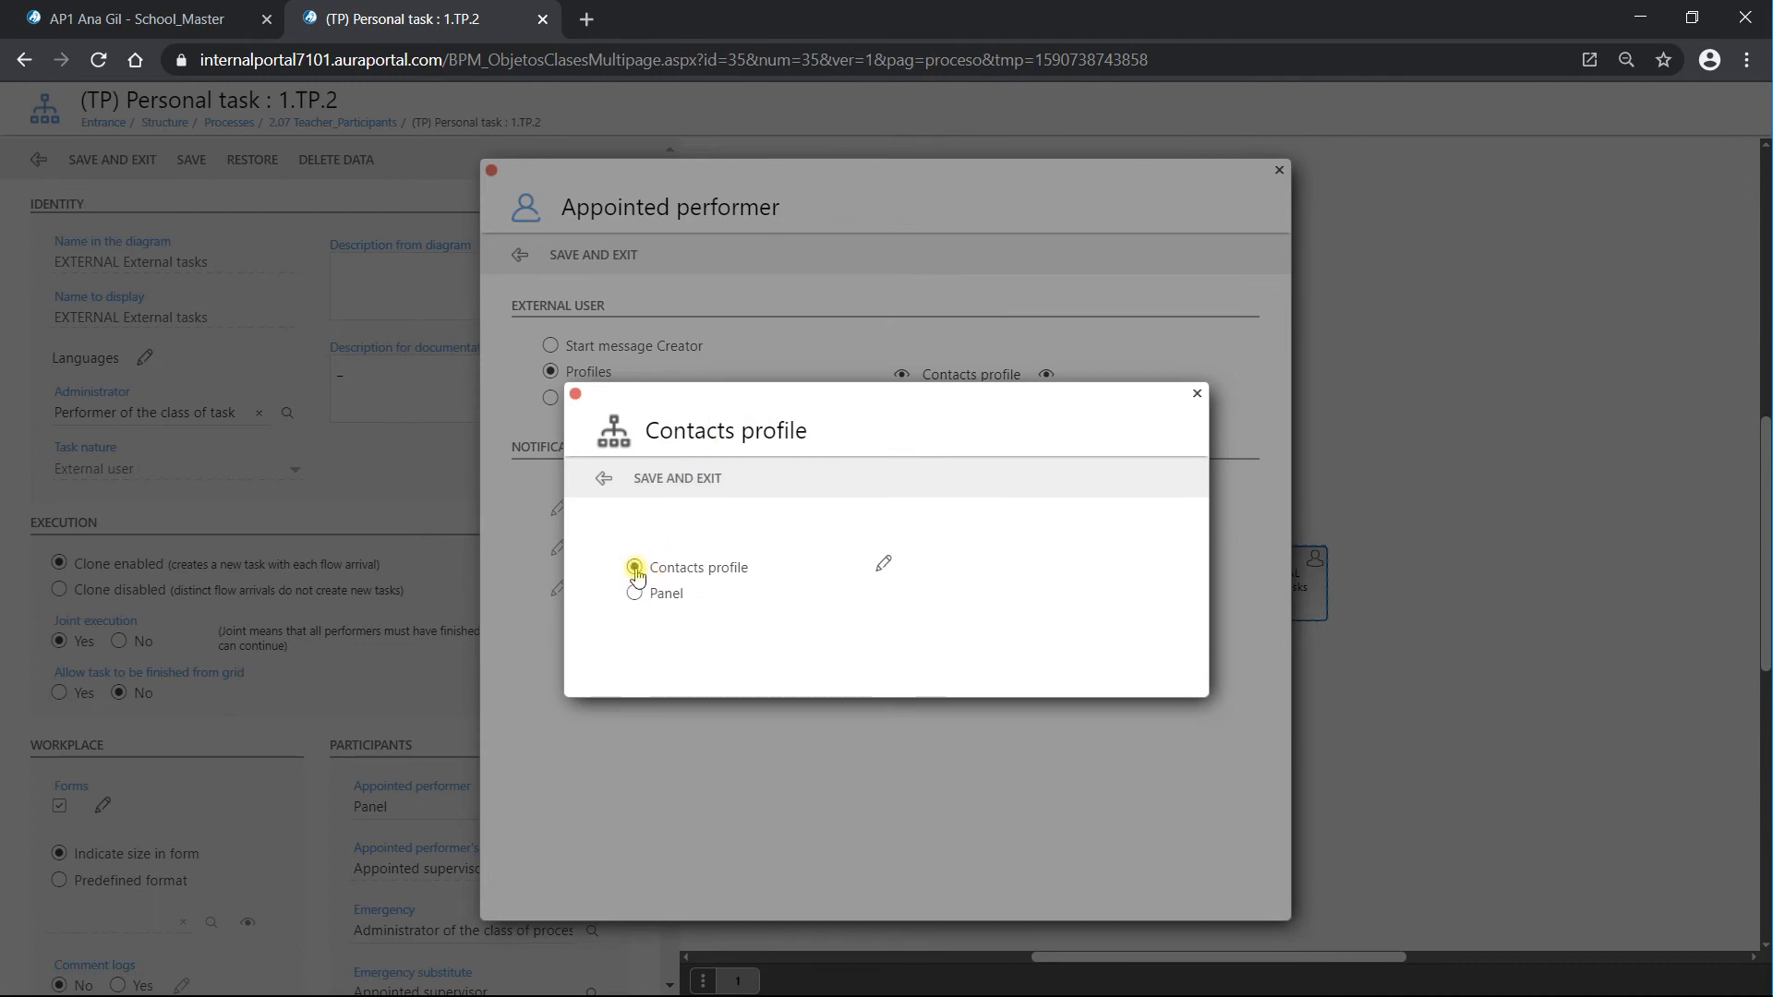
left_click(883, 564)
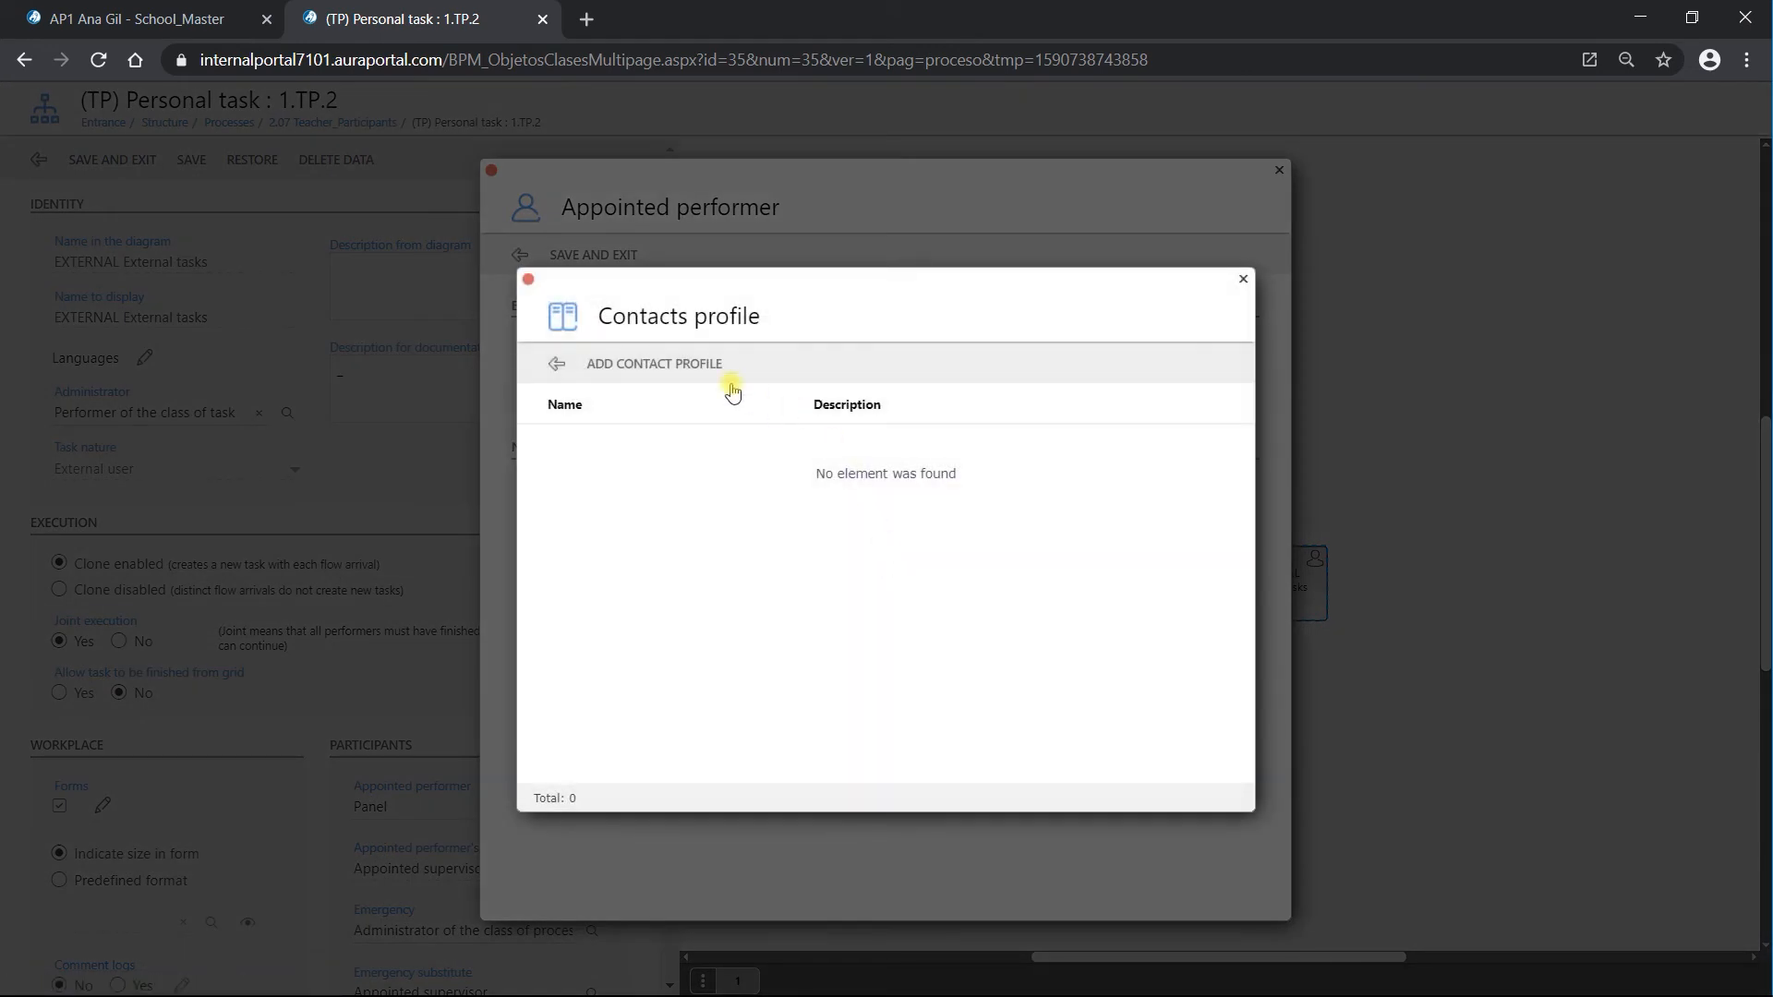
left_click(683, 362)
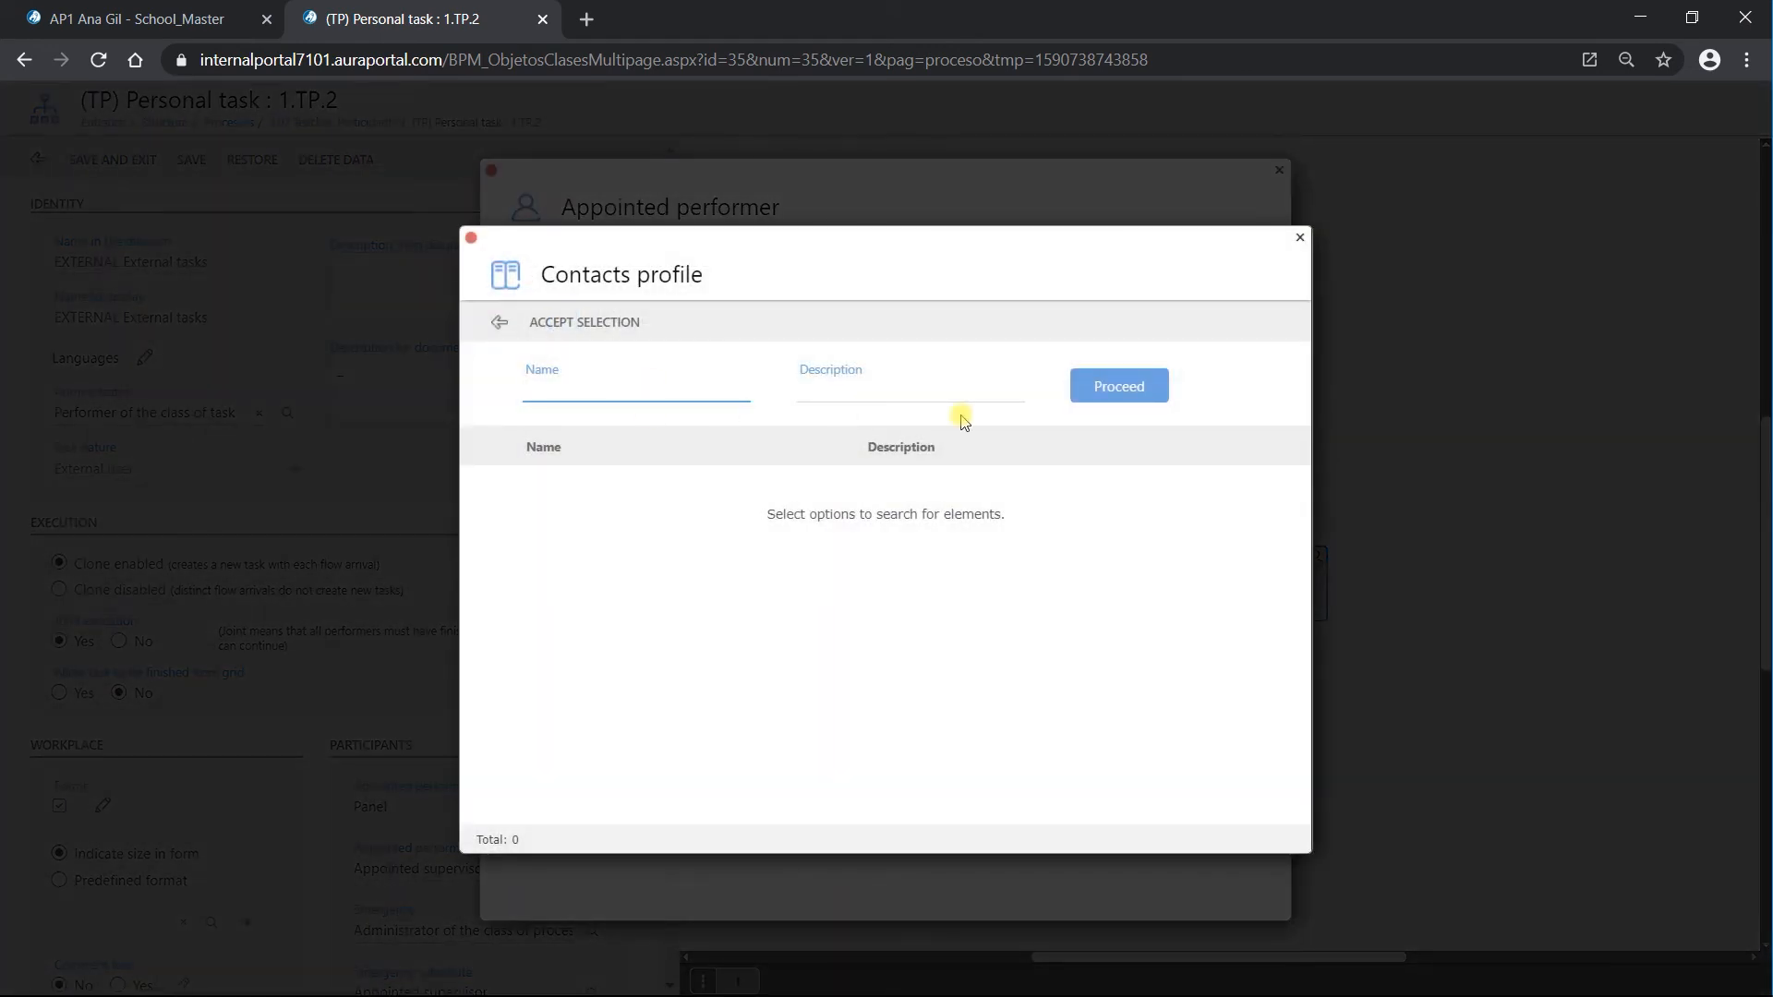
left_click(1103, 387)
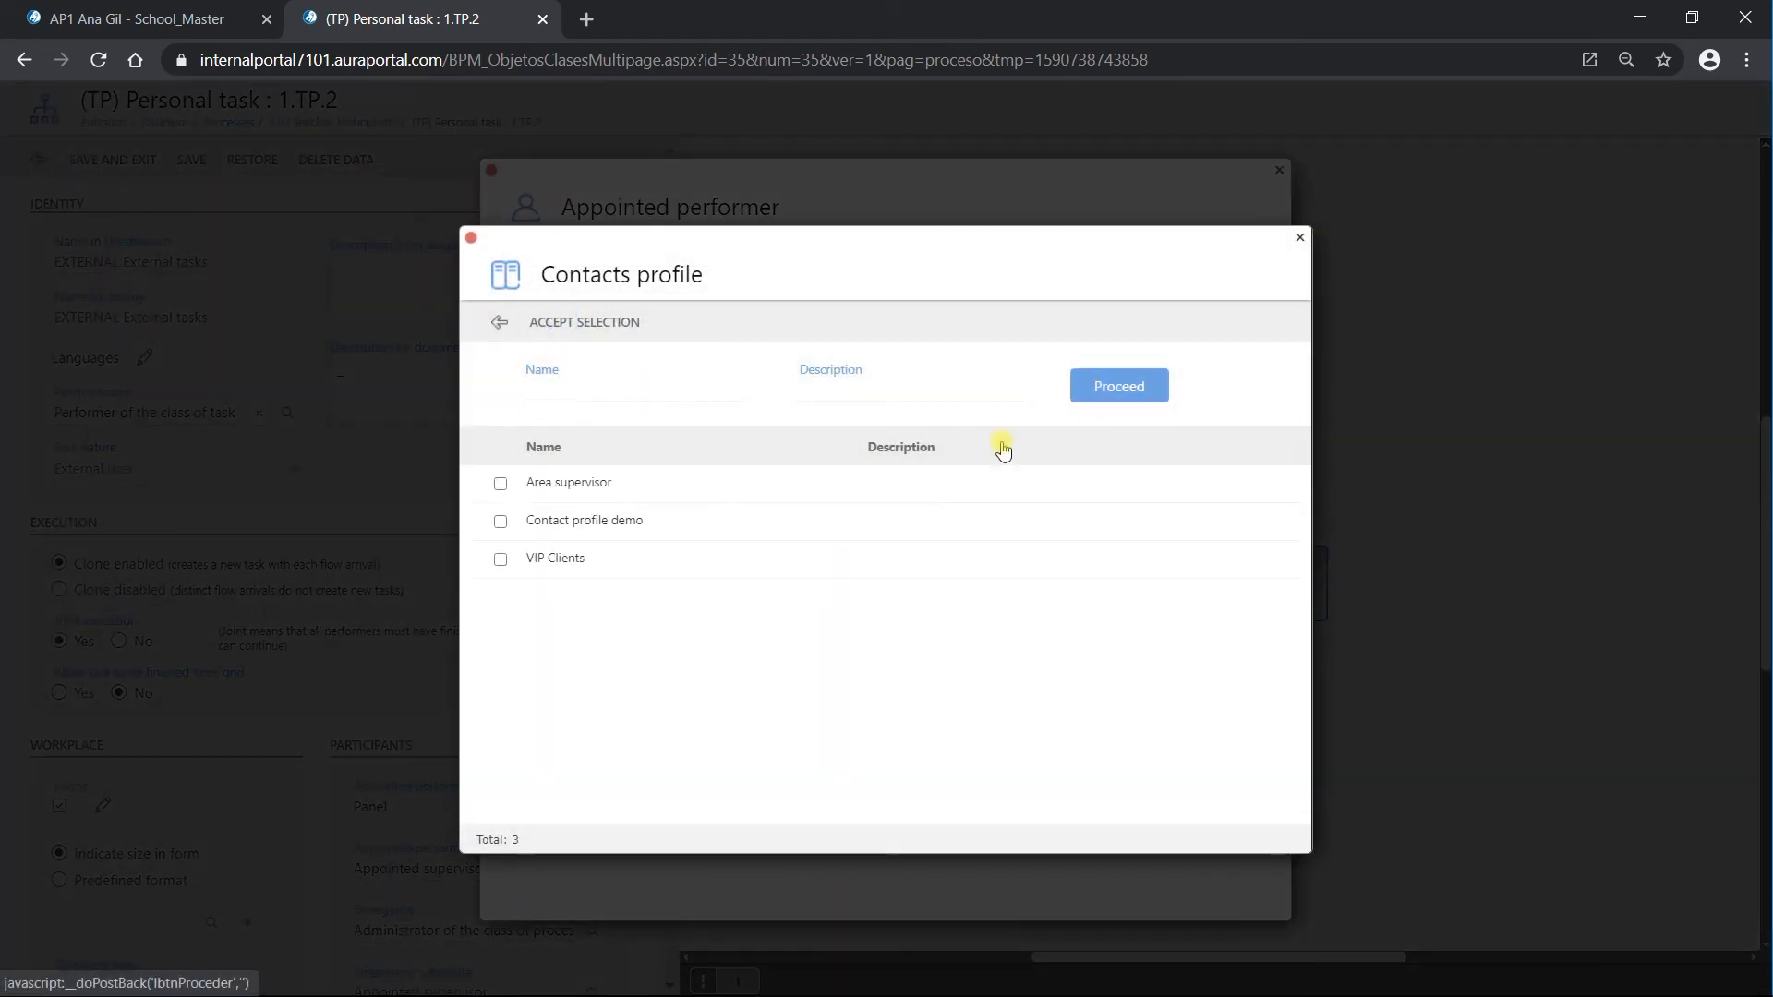
left_click(500, 522)
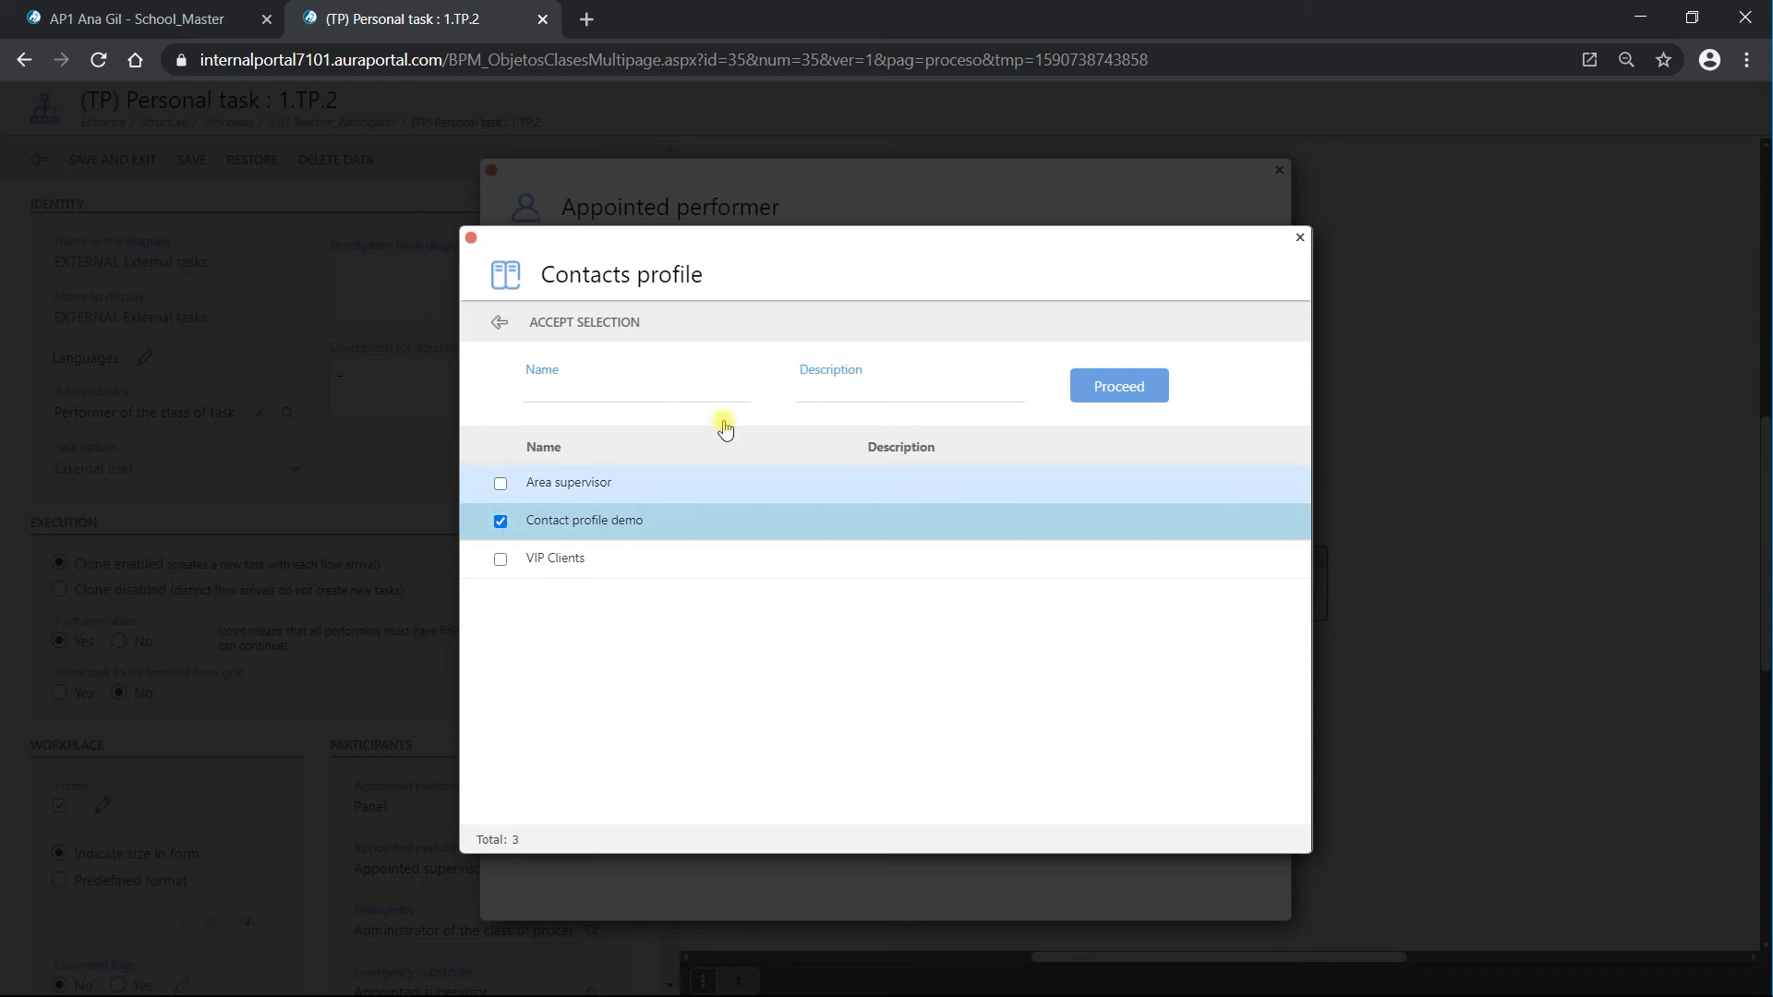
left_click(612, 328)
left_click(554, 364)
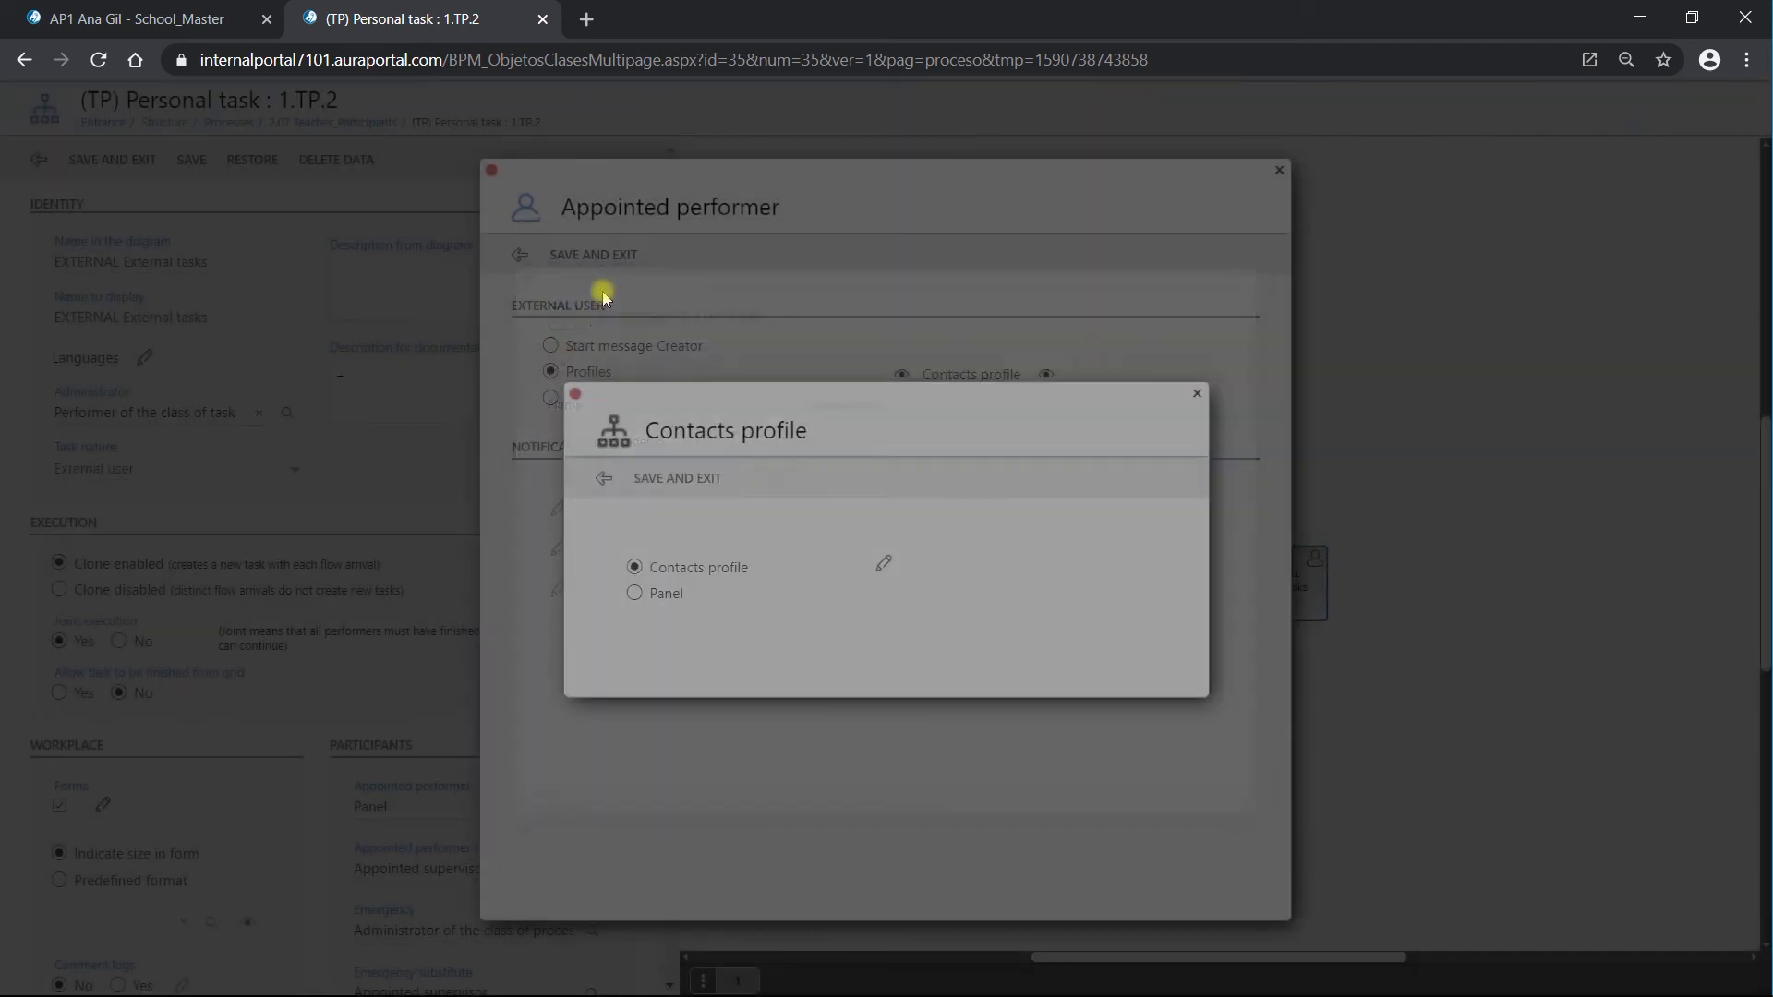
left_click(678, 479)
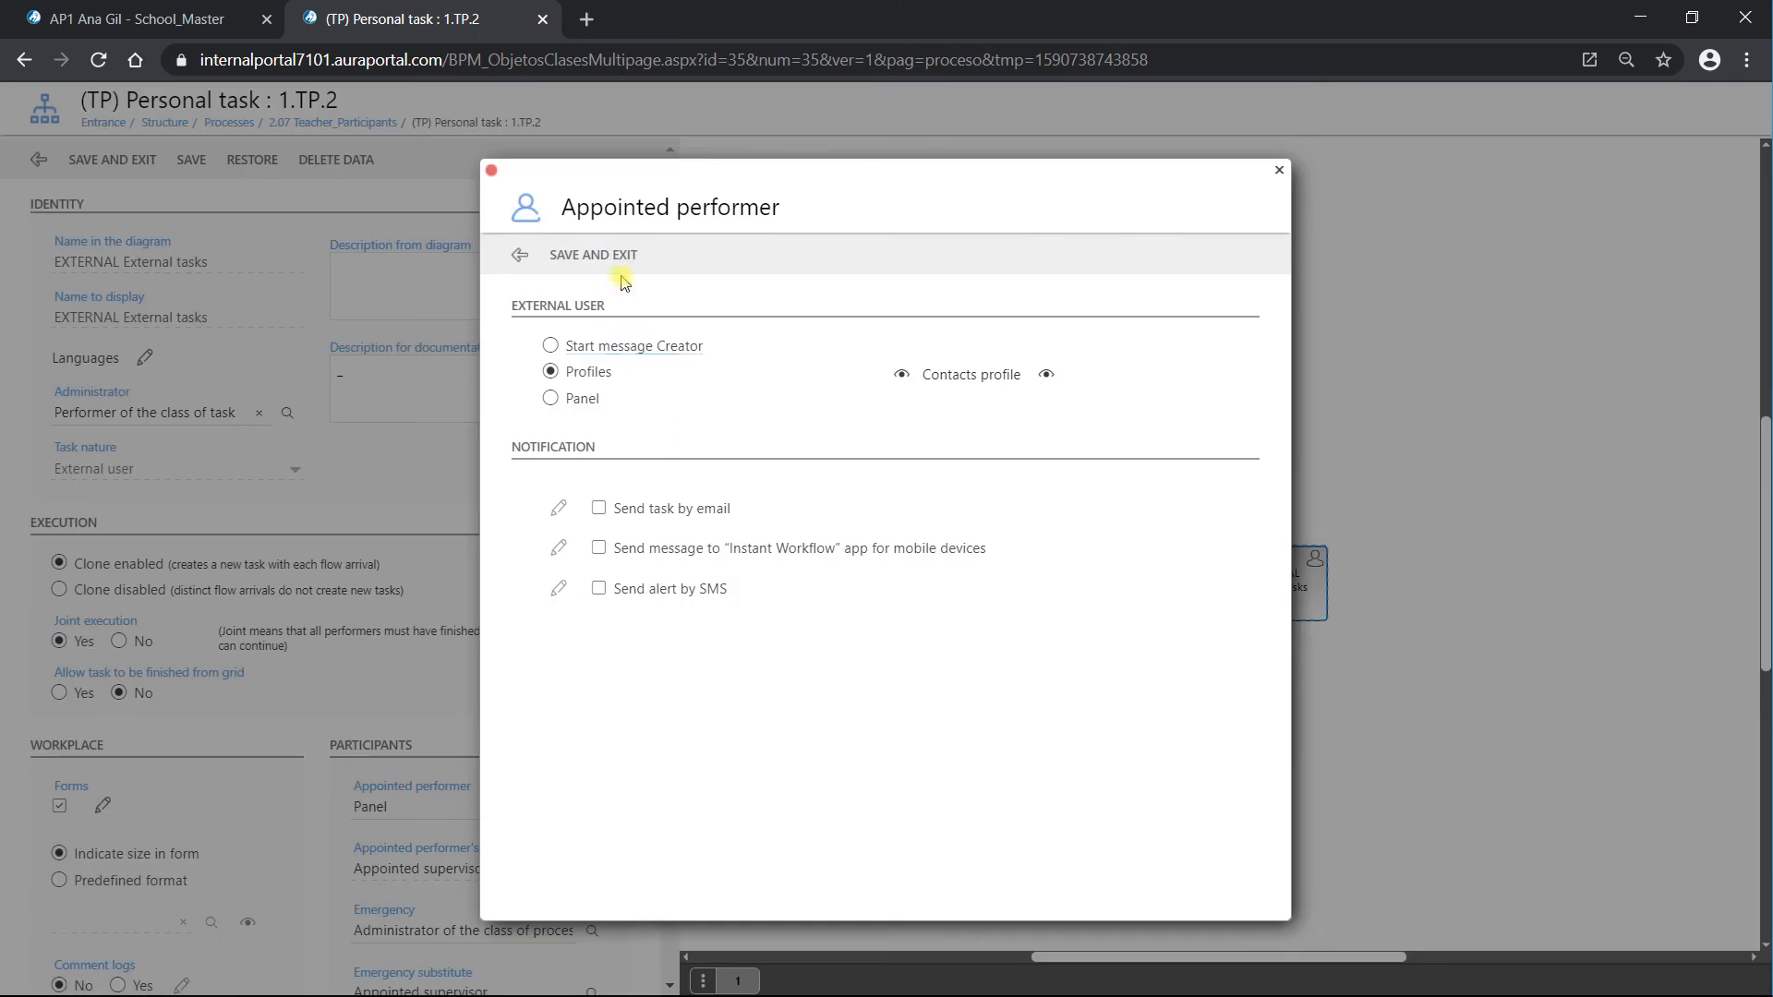
- Save the appointed performer and the personal task, then save and exit the class of processes 2.07 Teacher_Participants
left_click(608, 259)
left_click(127, 159)
left_click(40, 158)
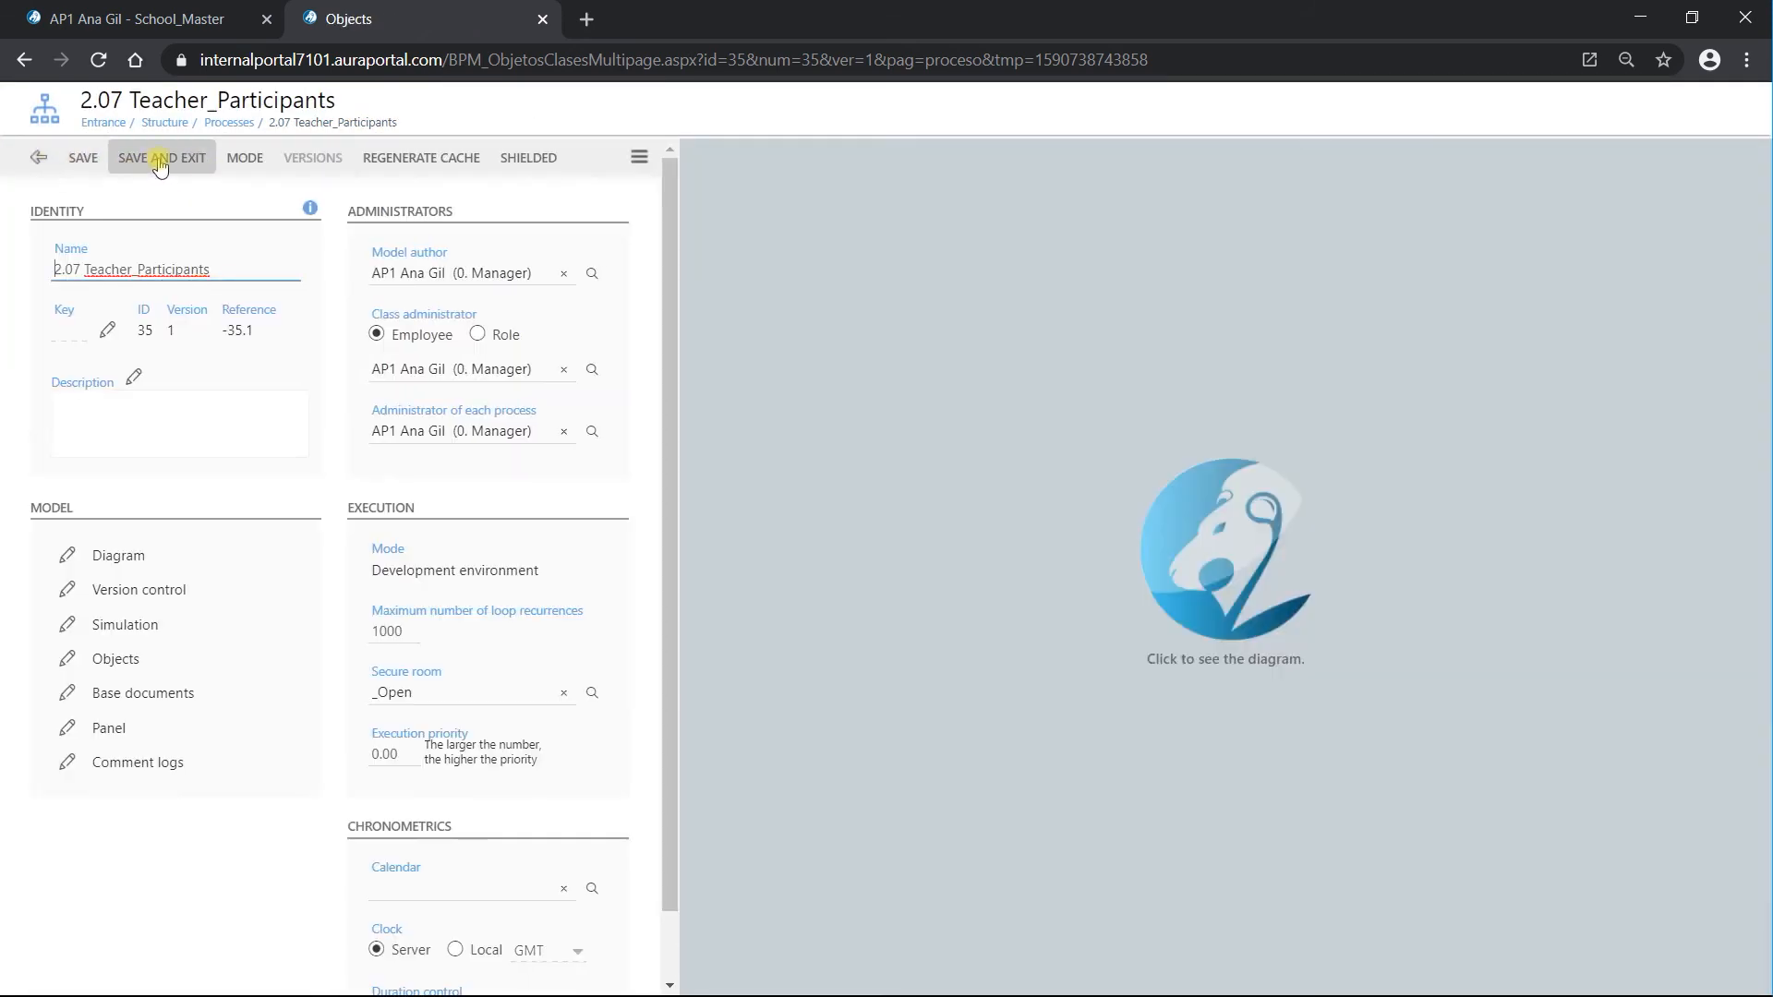
left_click(159, 160)
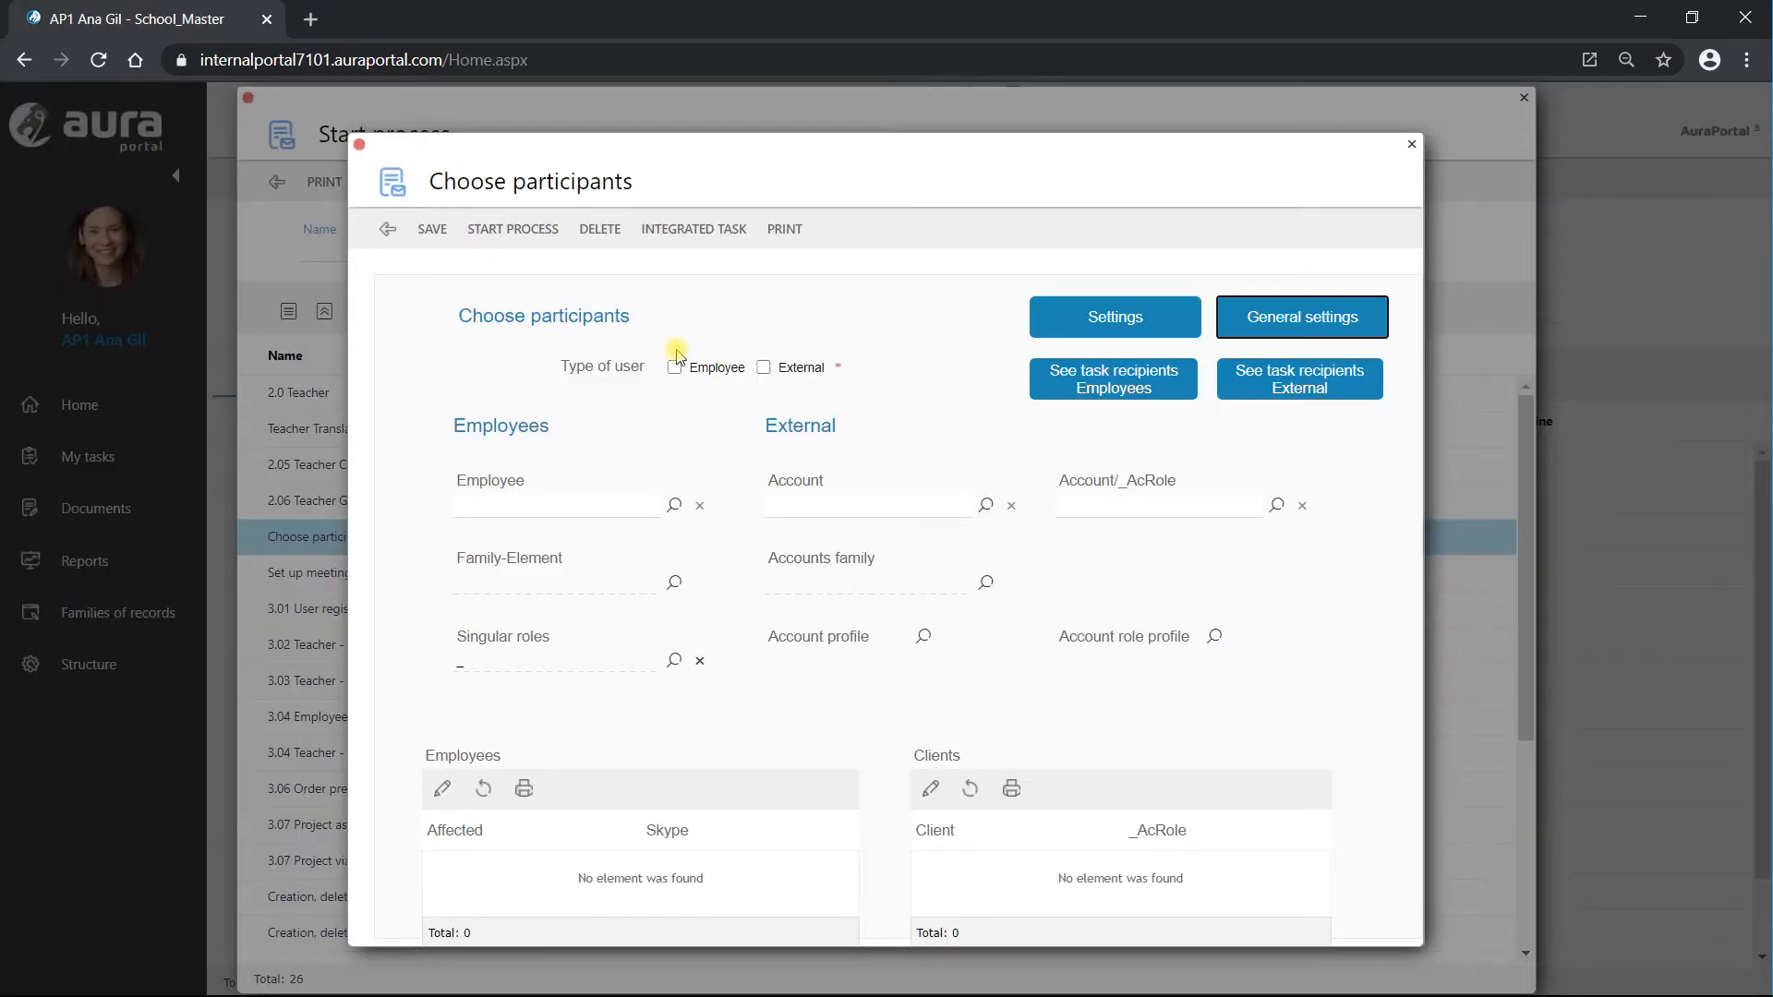
- Set the type of user to External, save the Choose participants form and list the external task's recipients
left_click(762, 368)
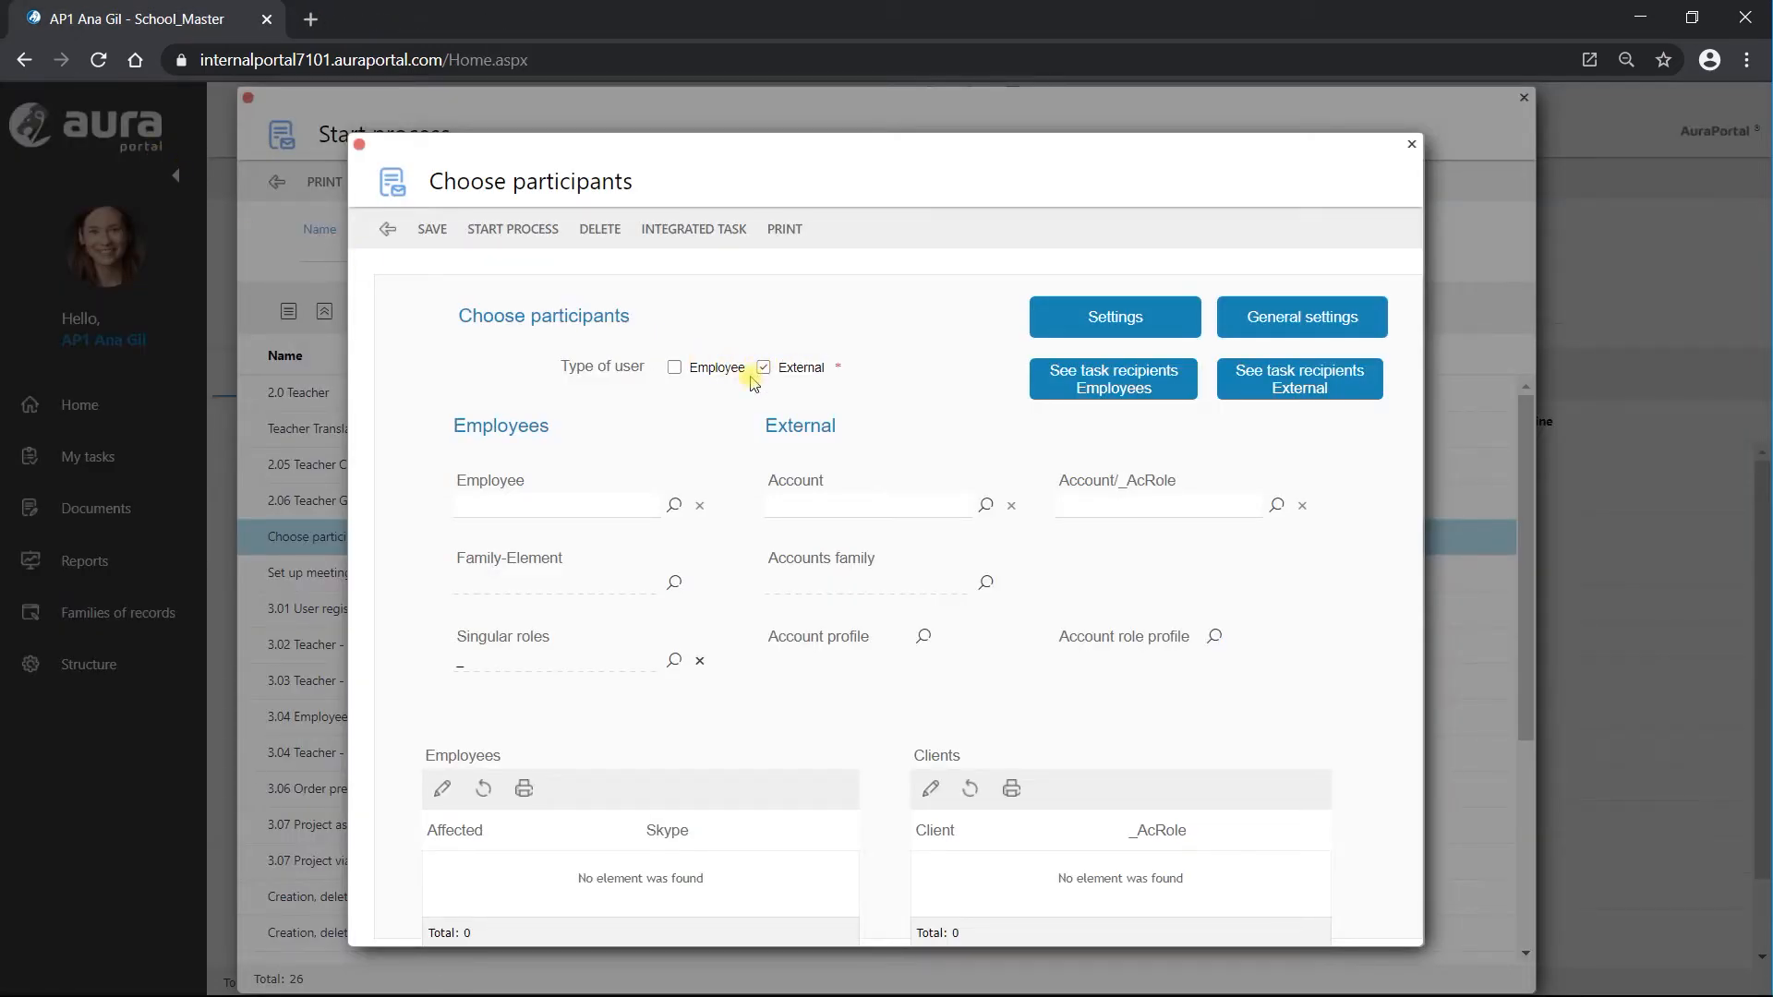
left_click(434, 231)
left_click(1302, 386)
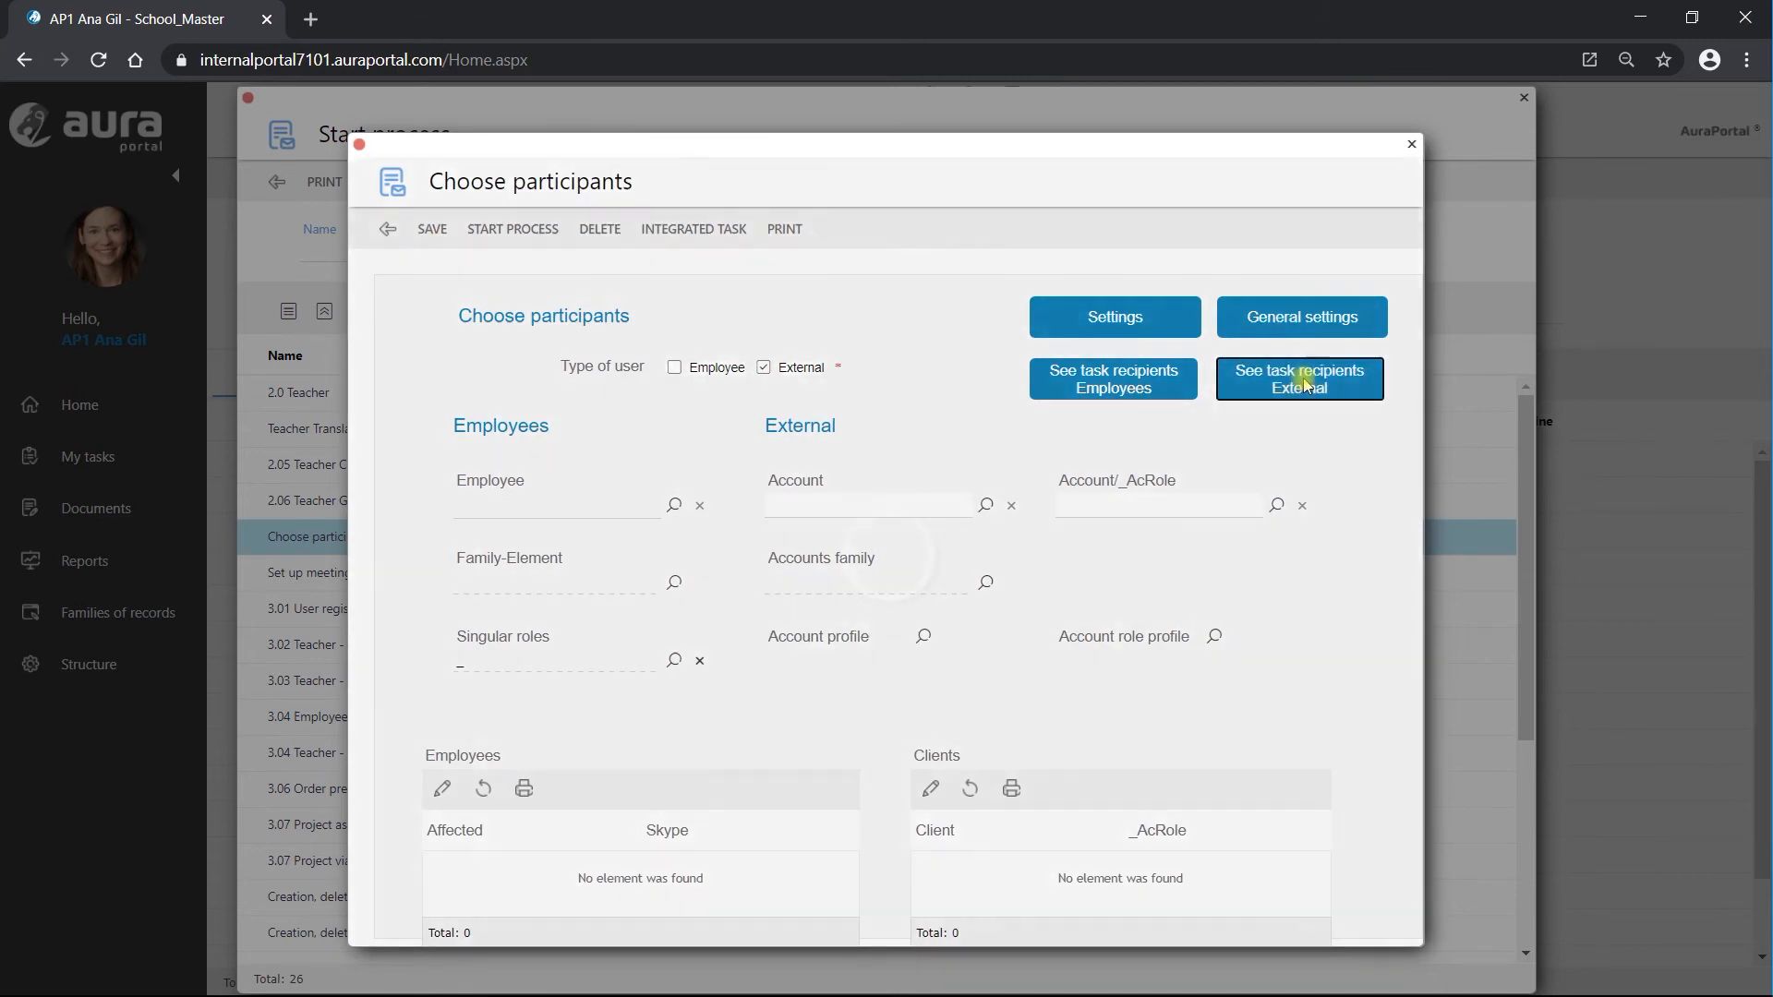
left_click(1100, 490)
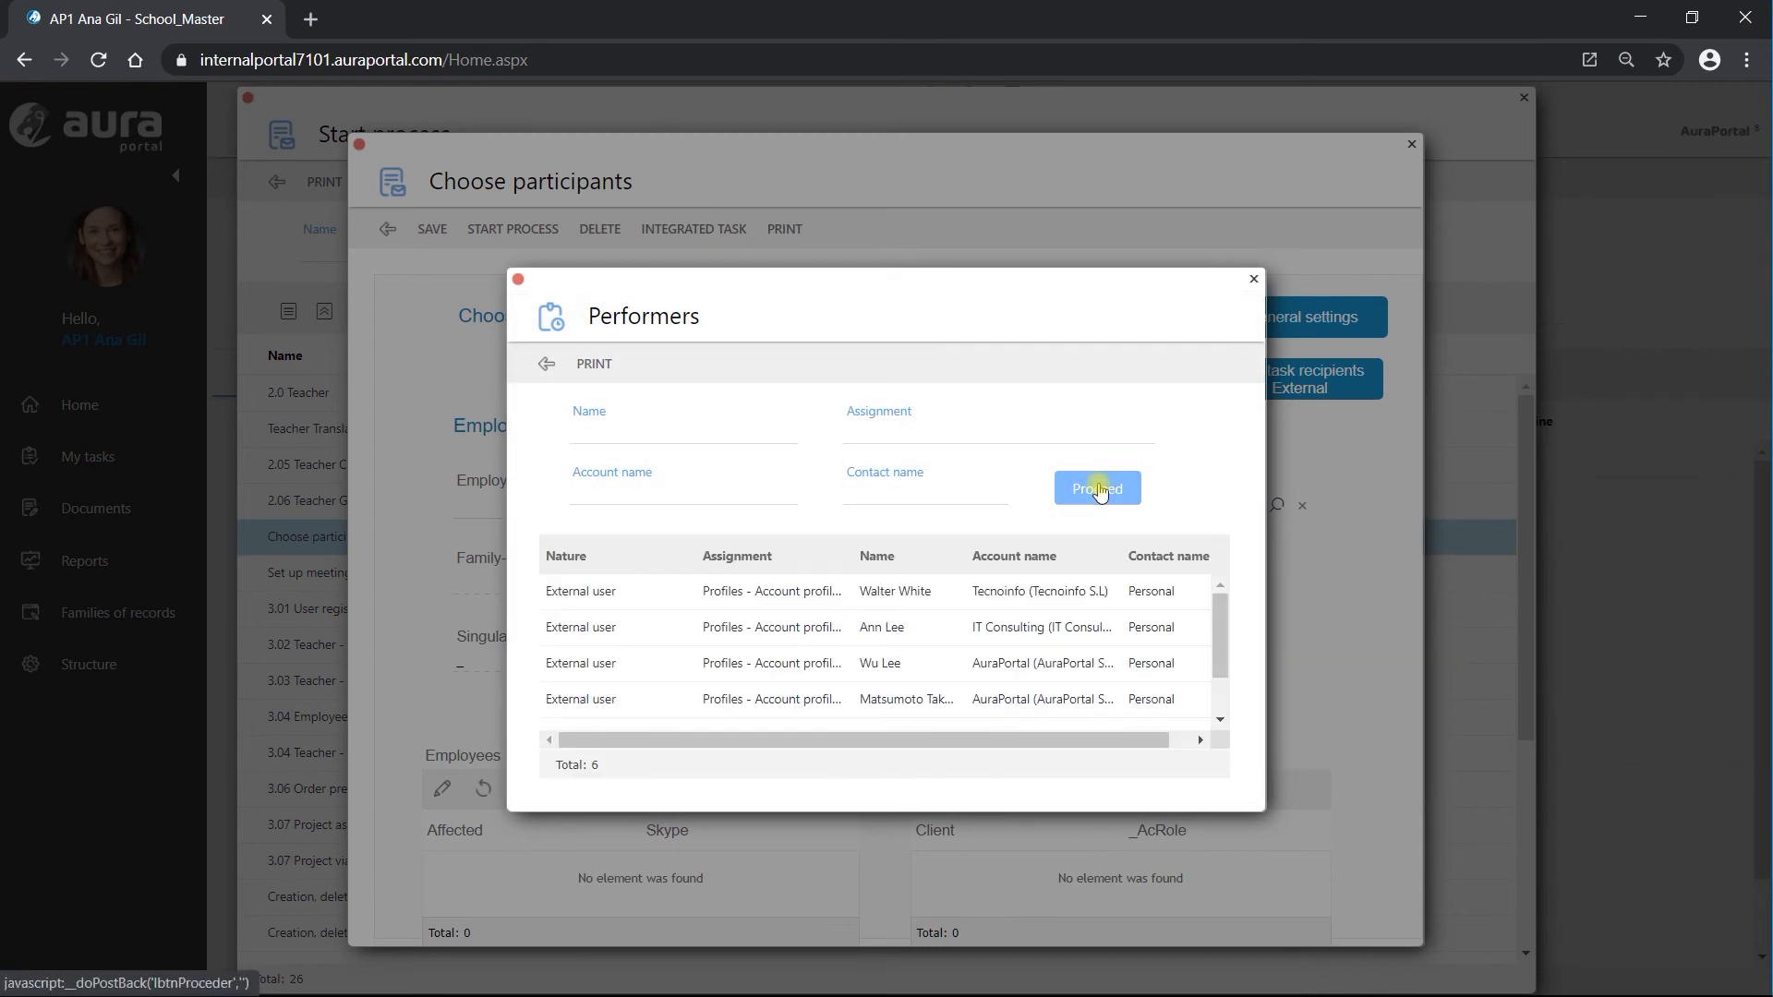
- Review the external task's performers, then save the Choose participants form and start the process
mouse_move(1217, 626)
left_mouse_down()
mouse_move(1234, 674)
mouse_move(1219, 601)
left_mouse_up()
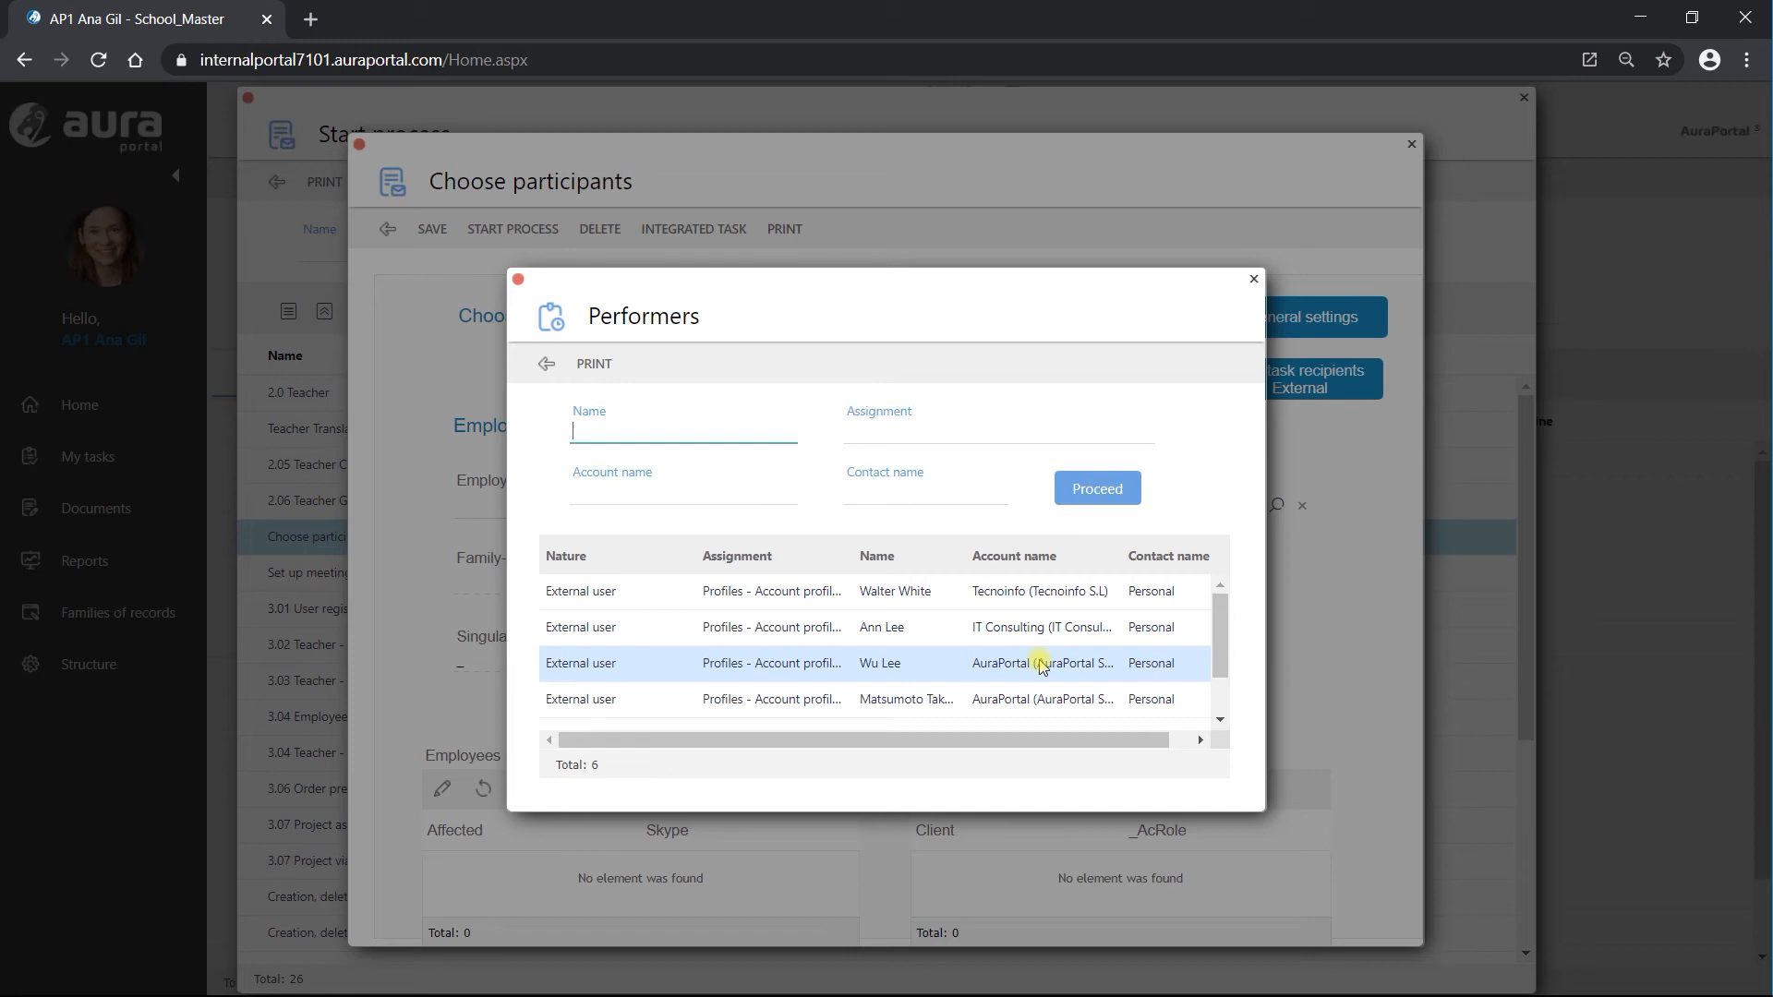
left_click_drag(1226, 645, 1226, 658)
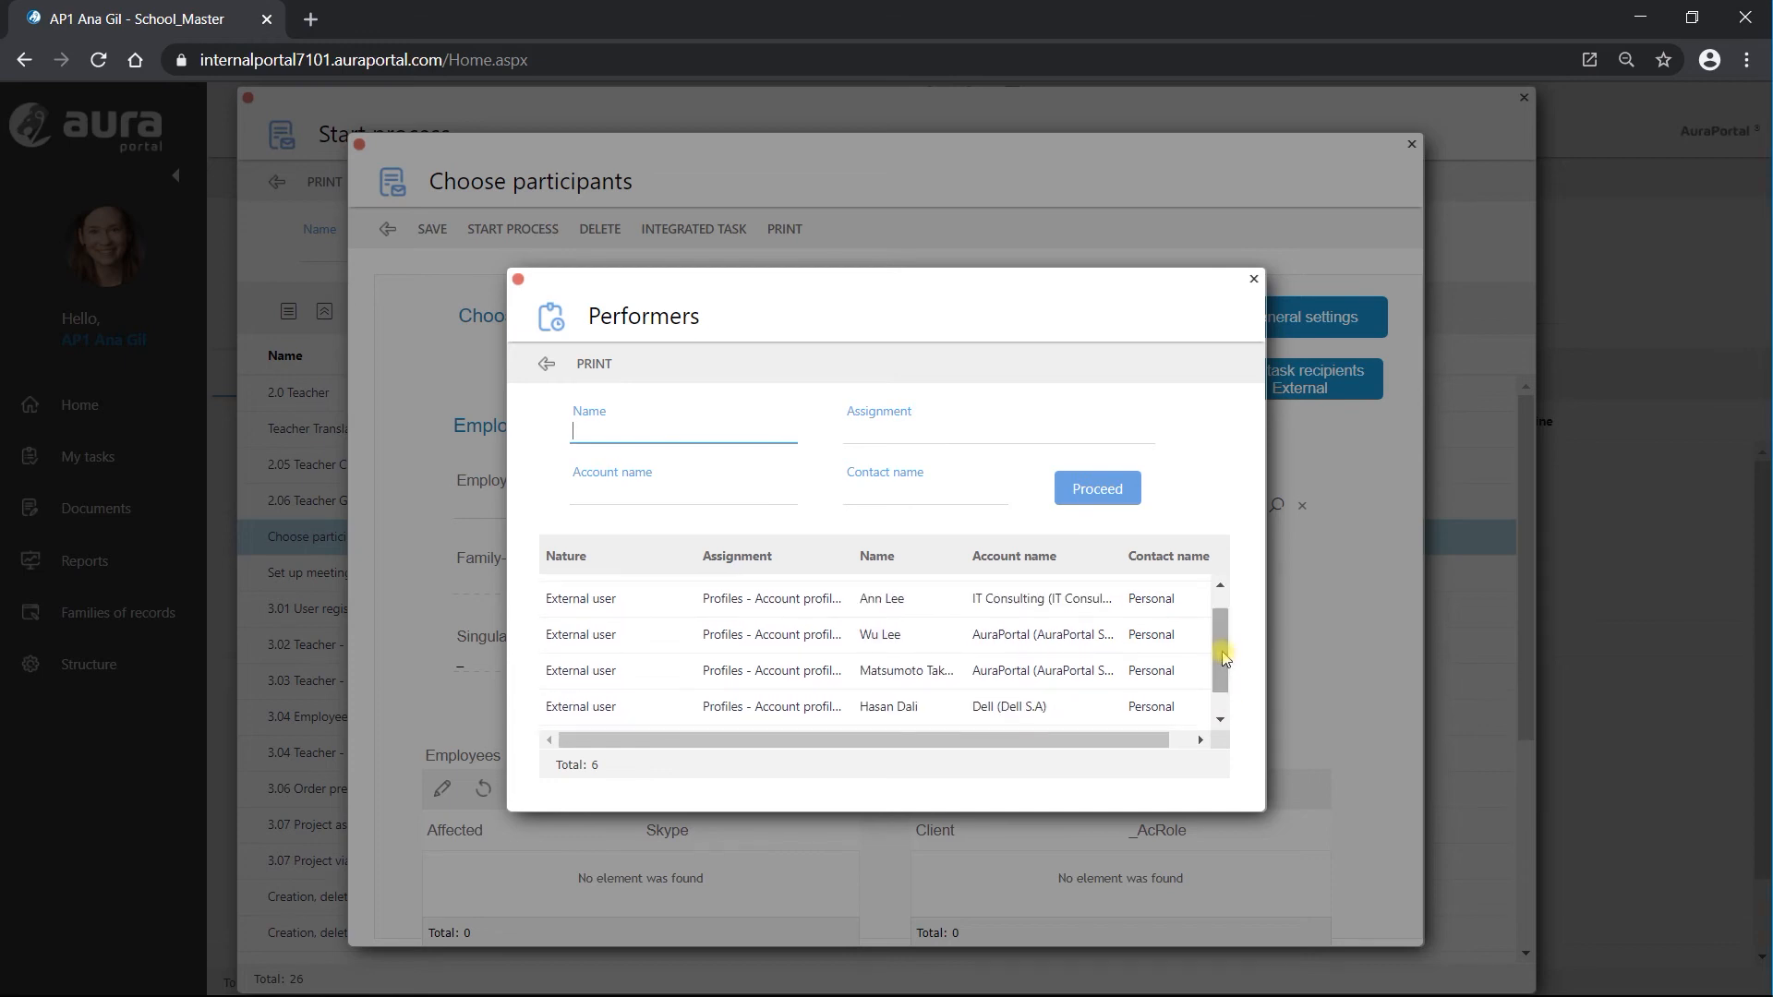
left_click(534, 373)
left_click(433, 230)
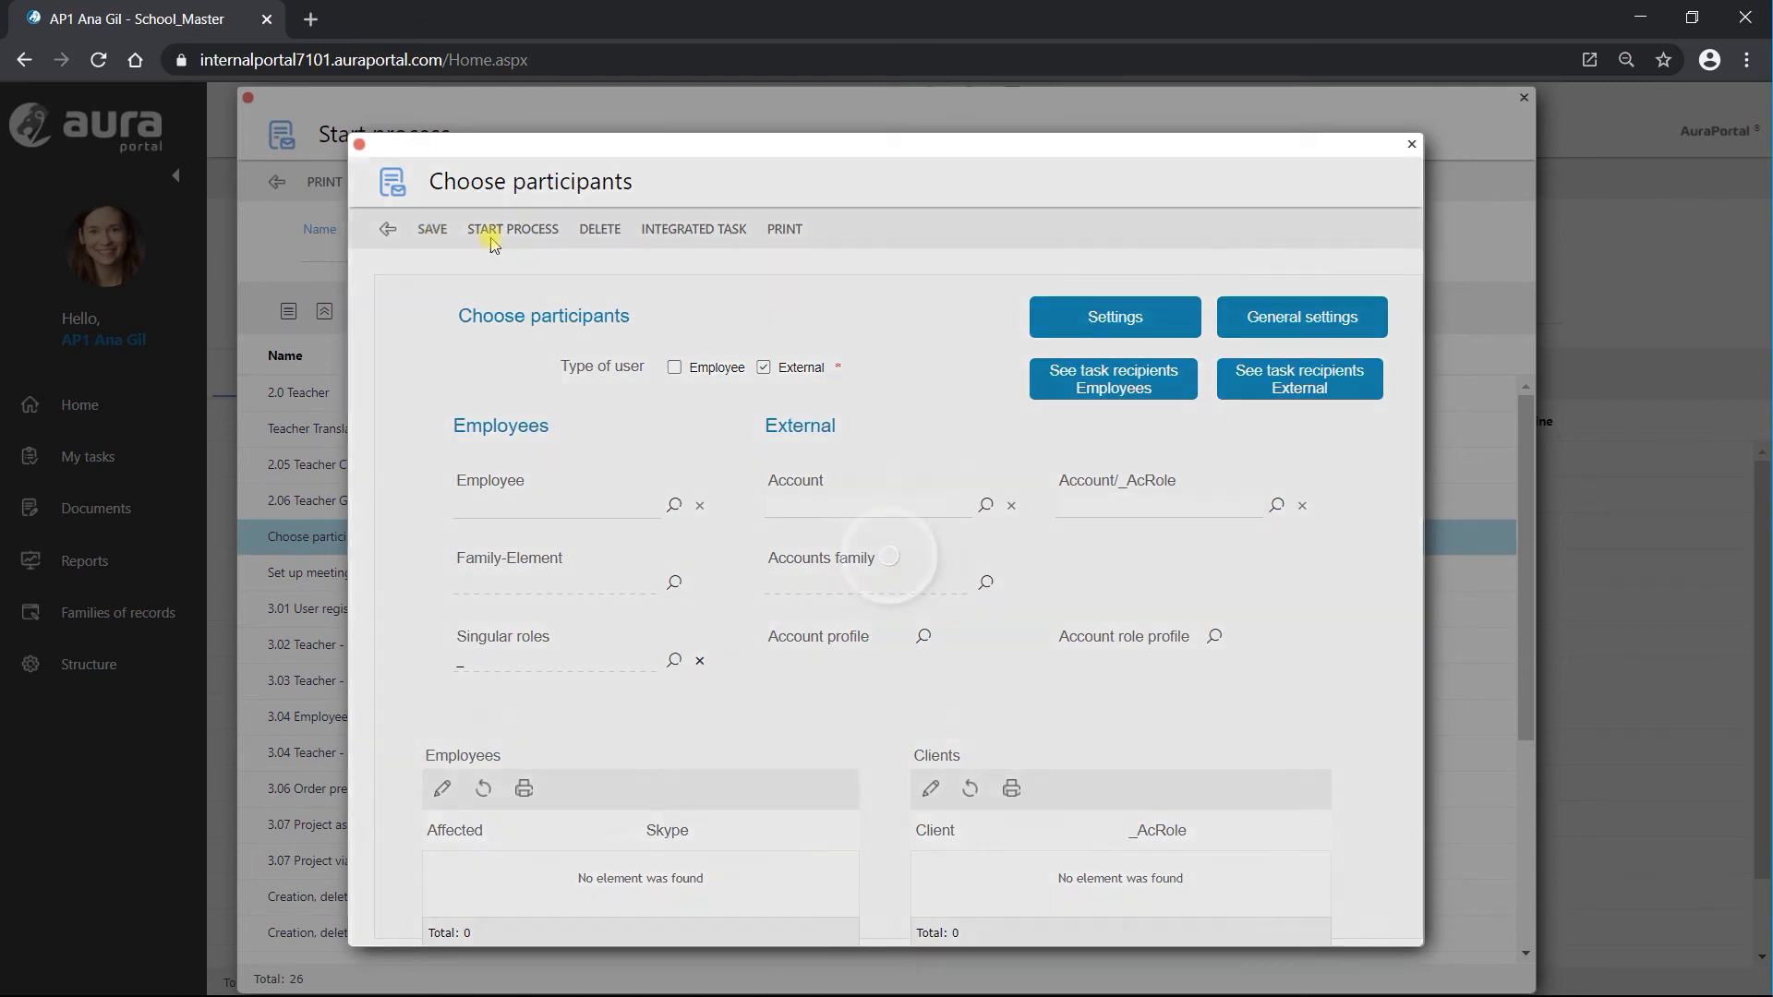
left_click(517, 233)
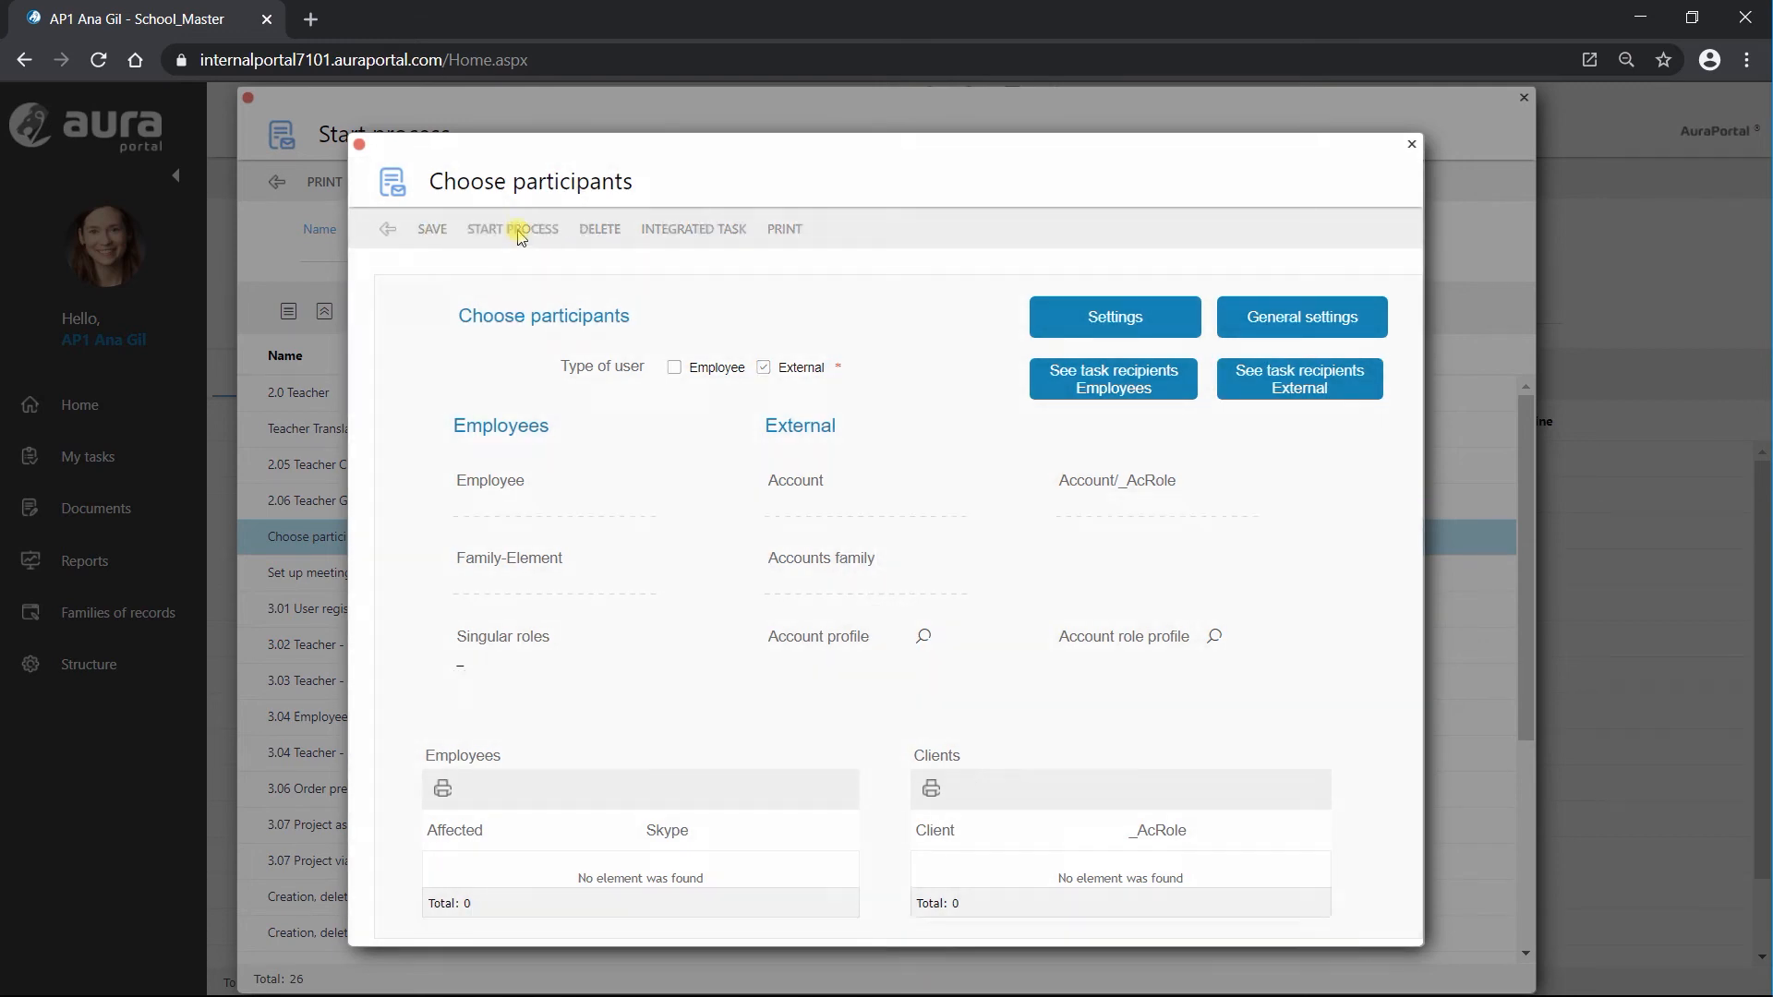
- Read the Notif_EXTERNAL External tasks notification of class 2.07 Teacher_Participants in My tasks to see which accounts are excluded
left_click(97, 456)
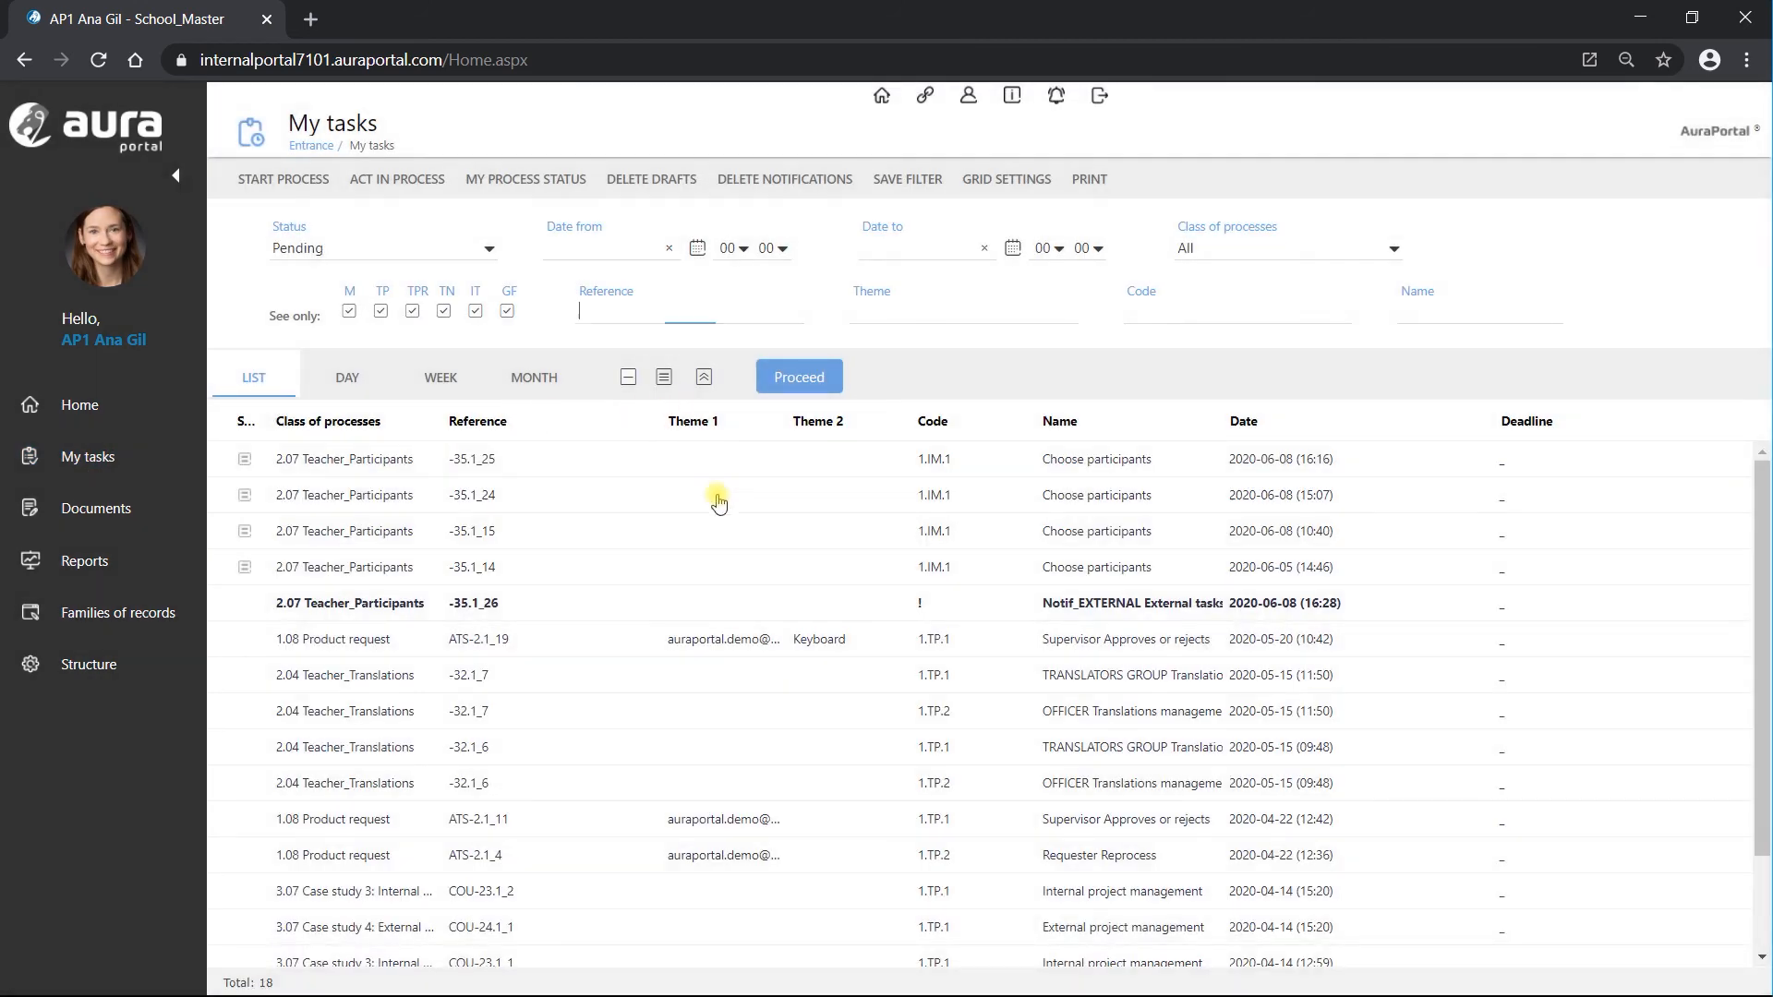
left_click(402, 605)
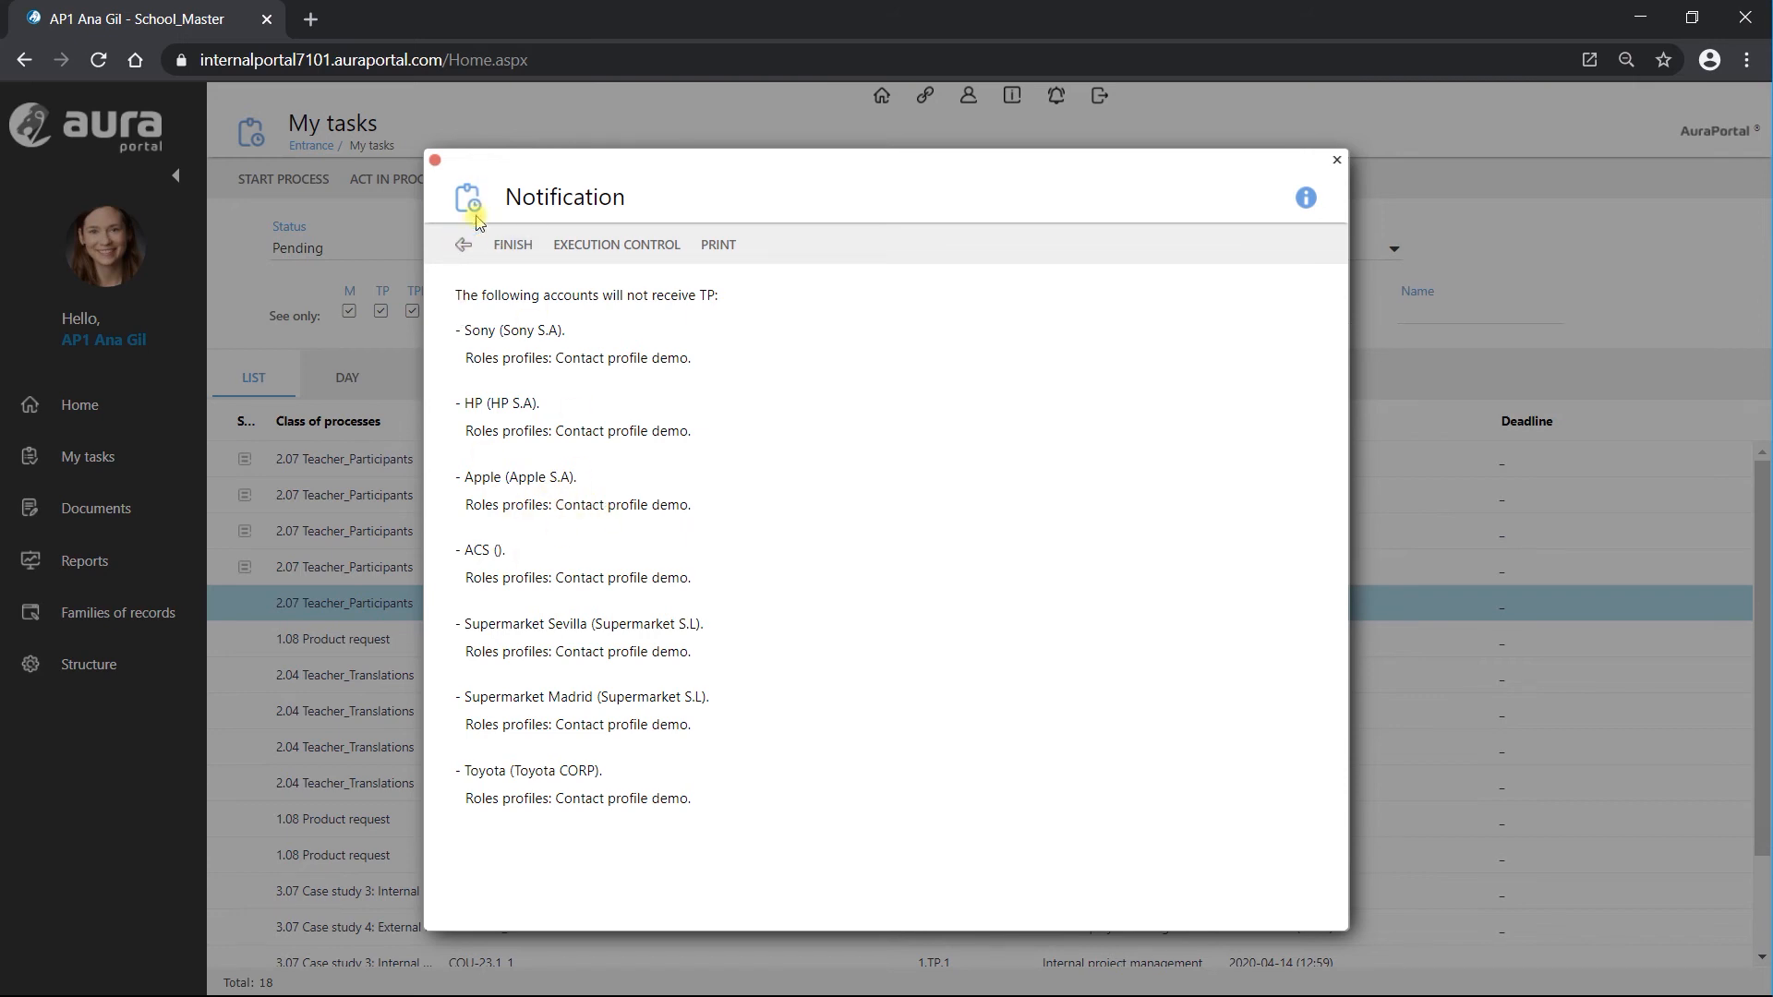
left_click(464, 244)
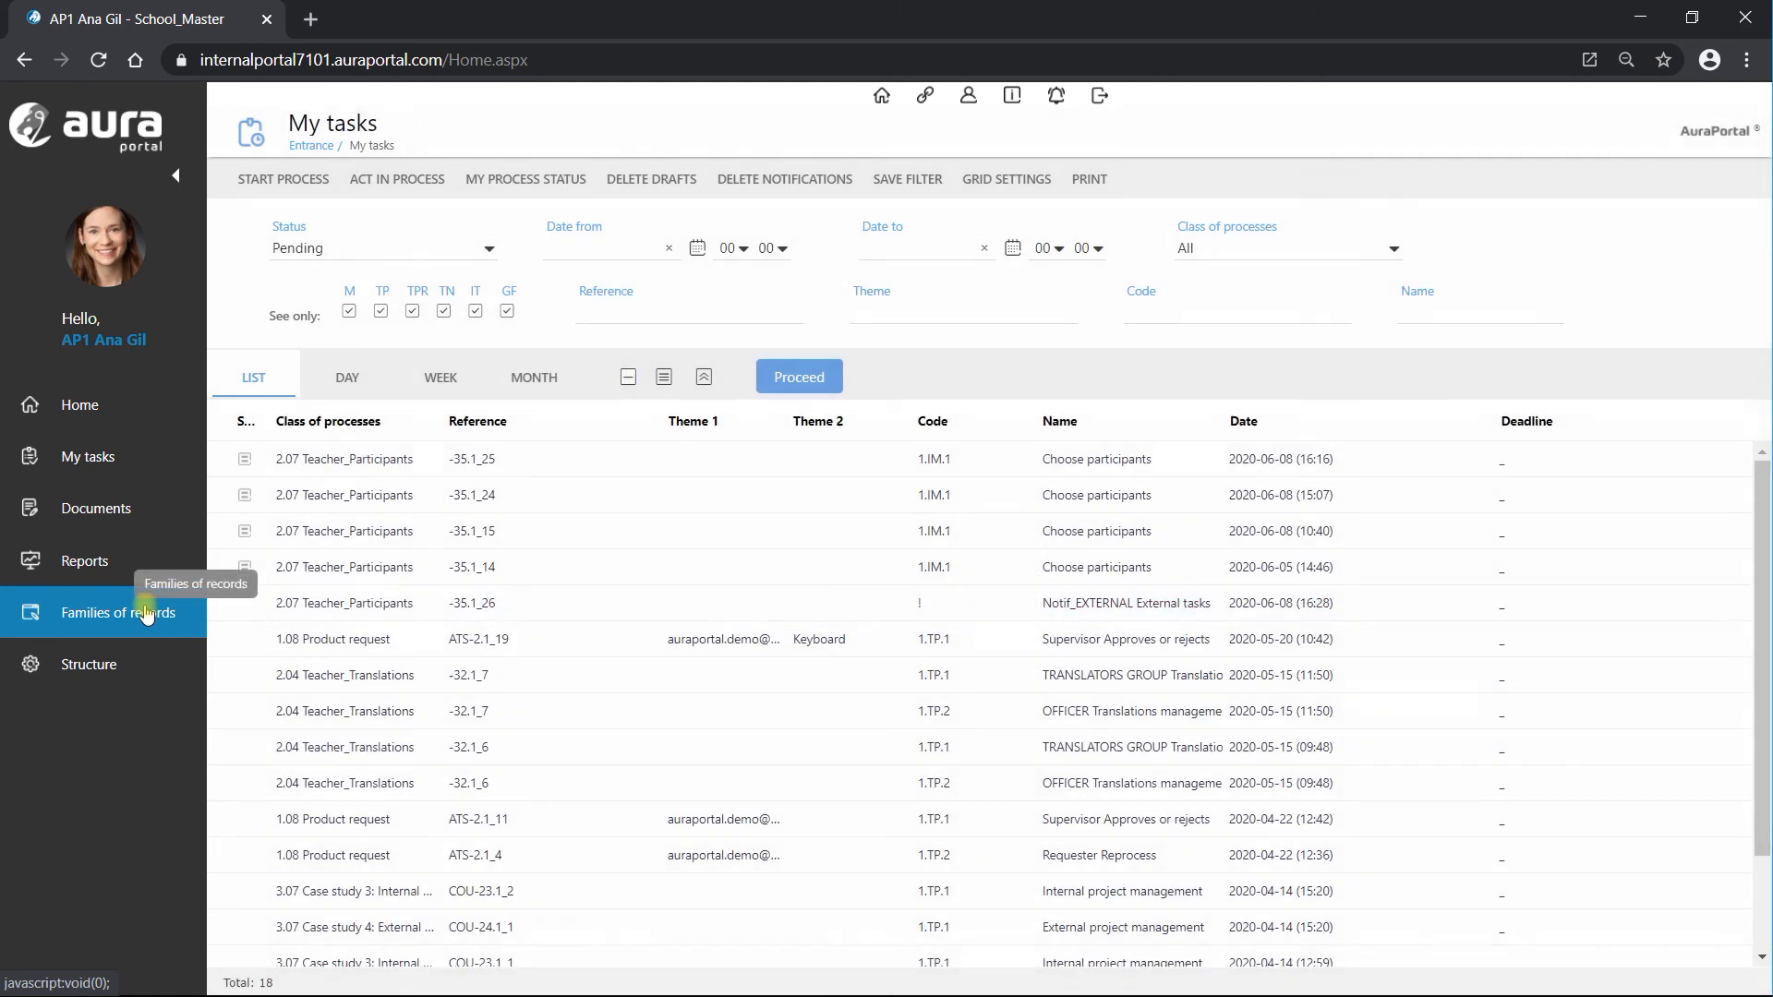
- Look up the Apple account in the accounts family and list its contacts to check their roles
left_click(146, 613)
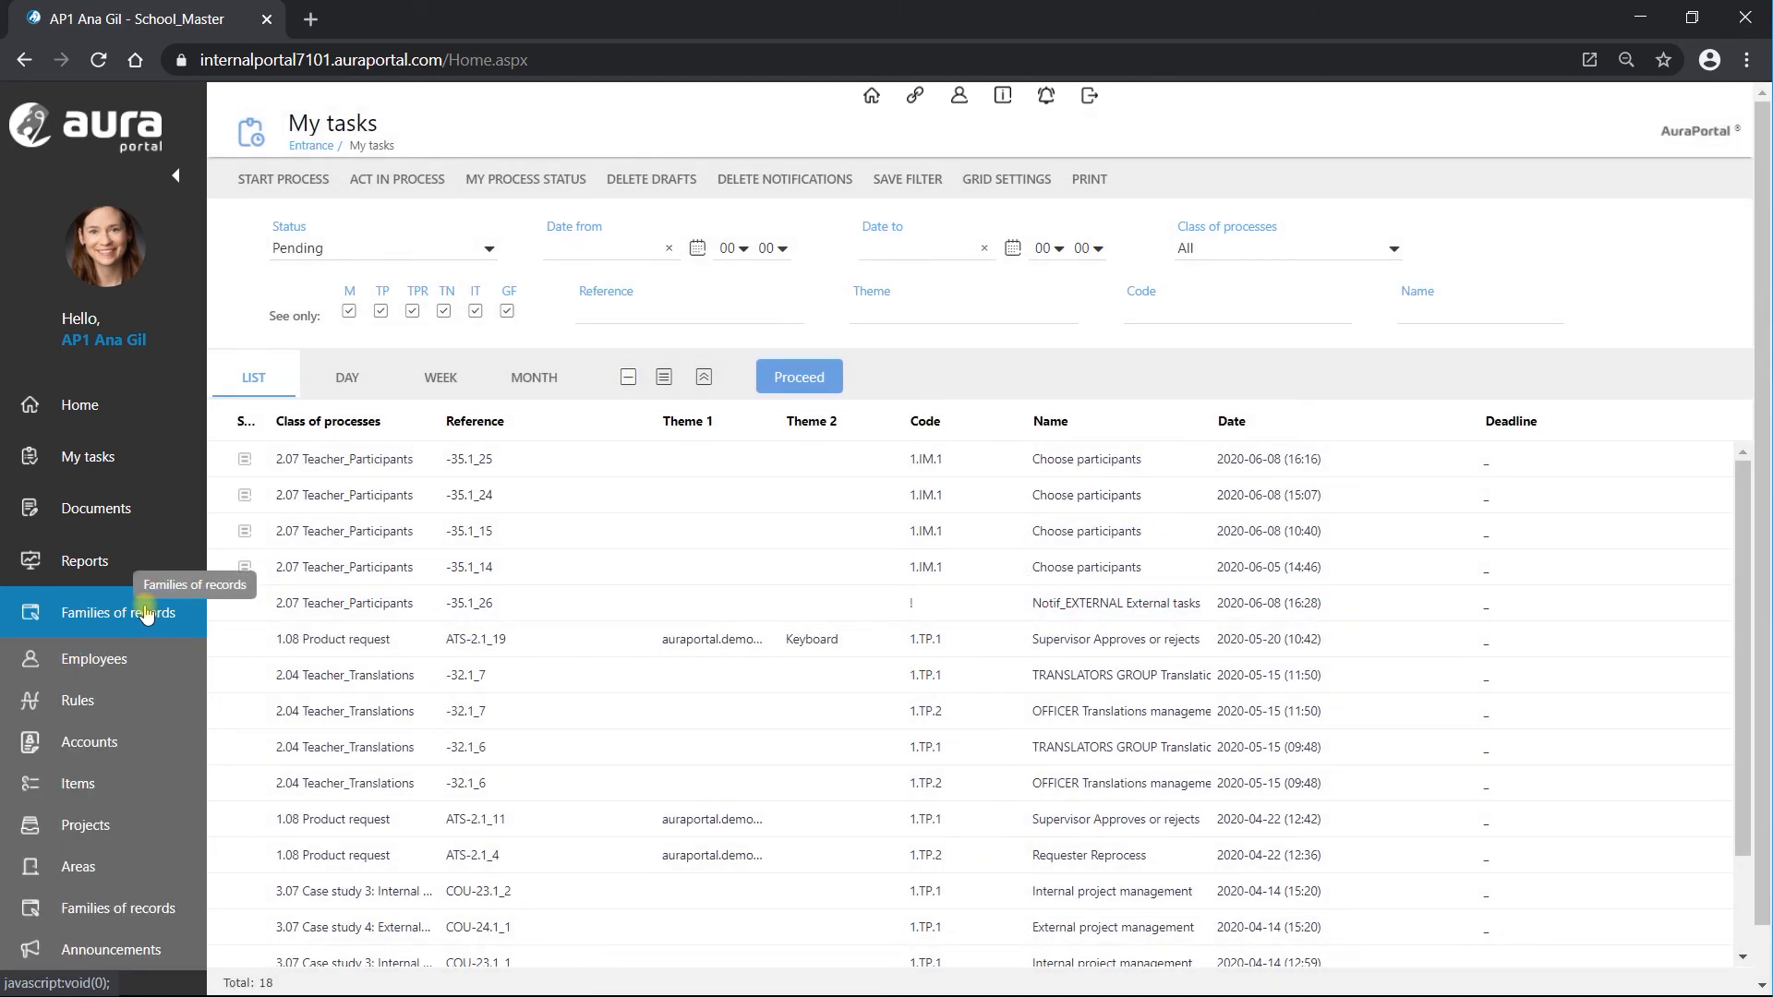
left_click(109, 741)
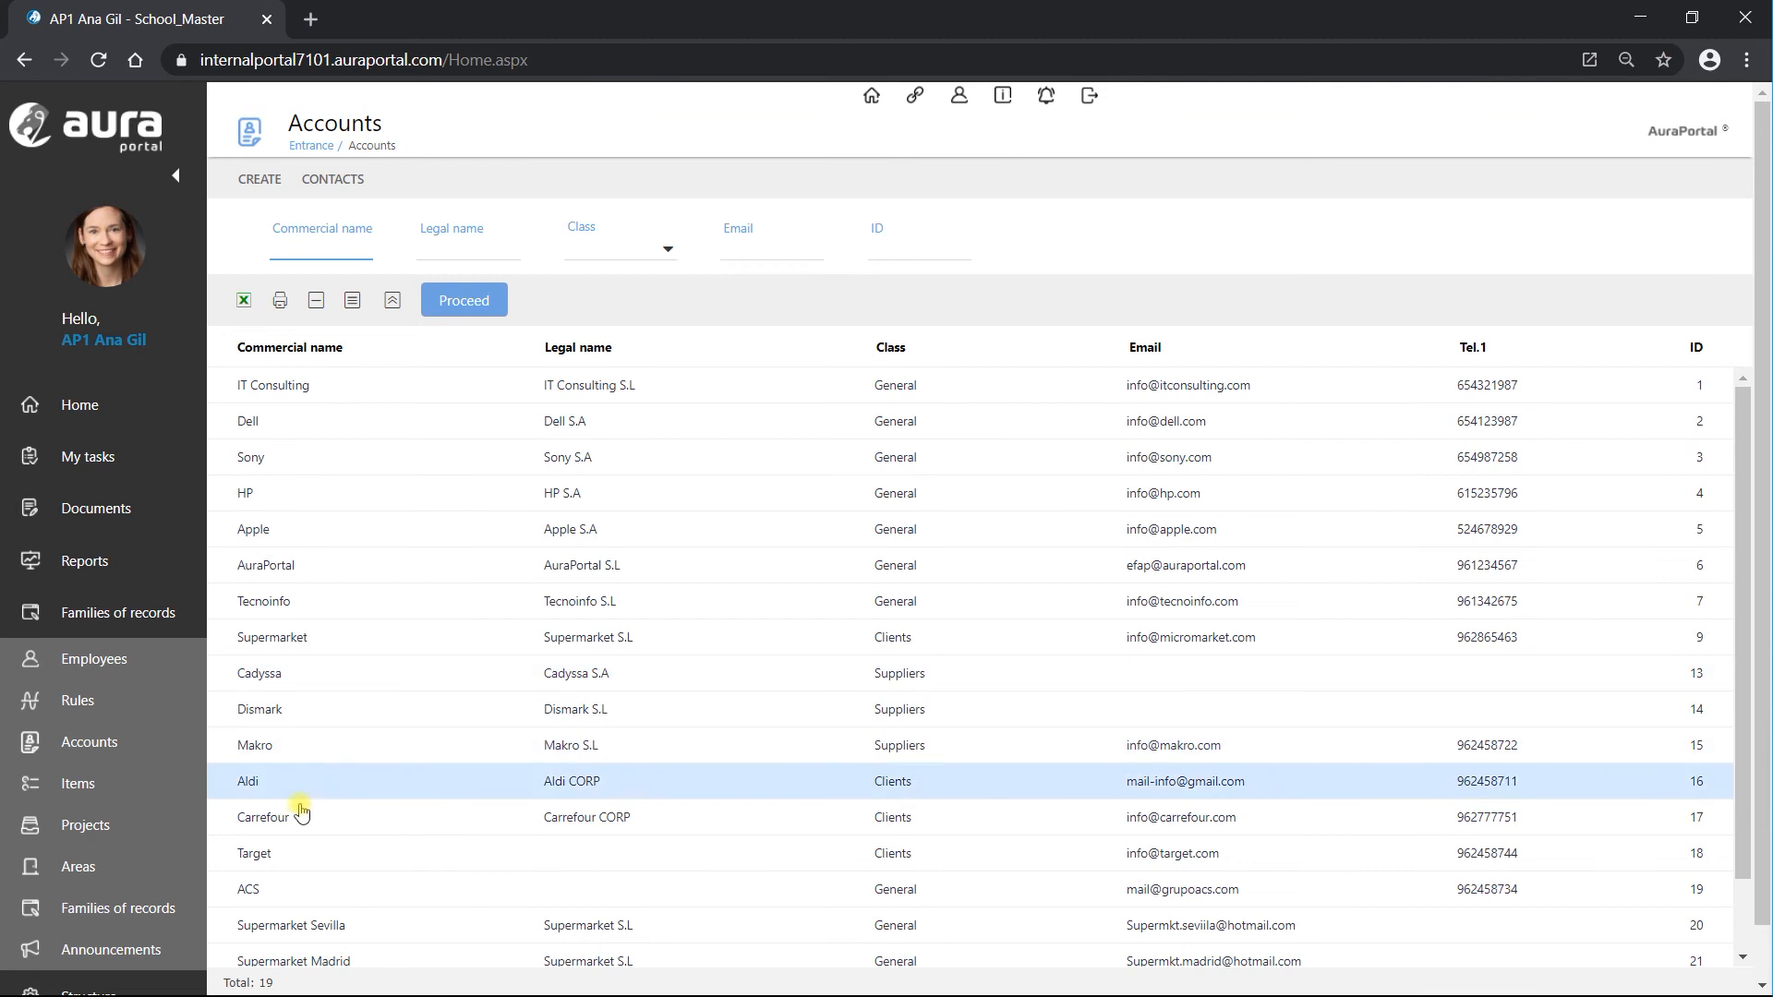
left_click(332, 529)
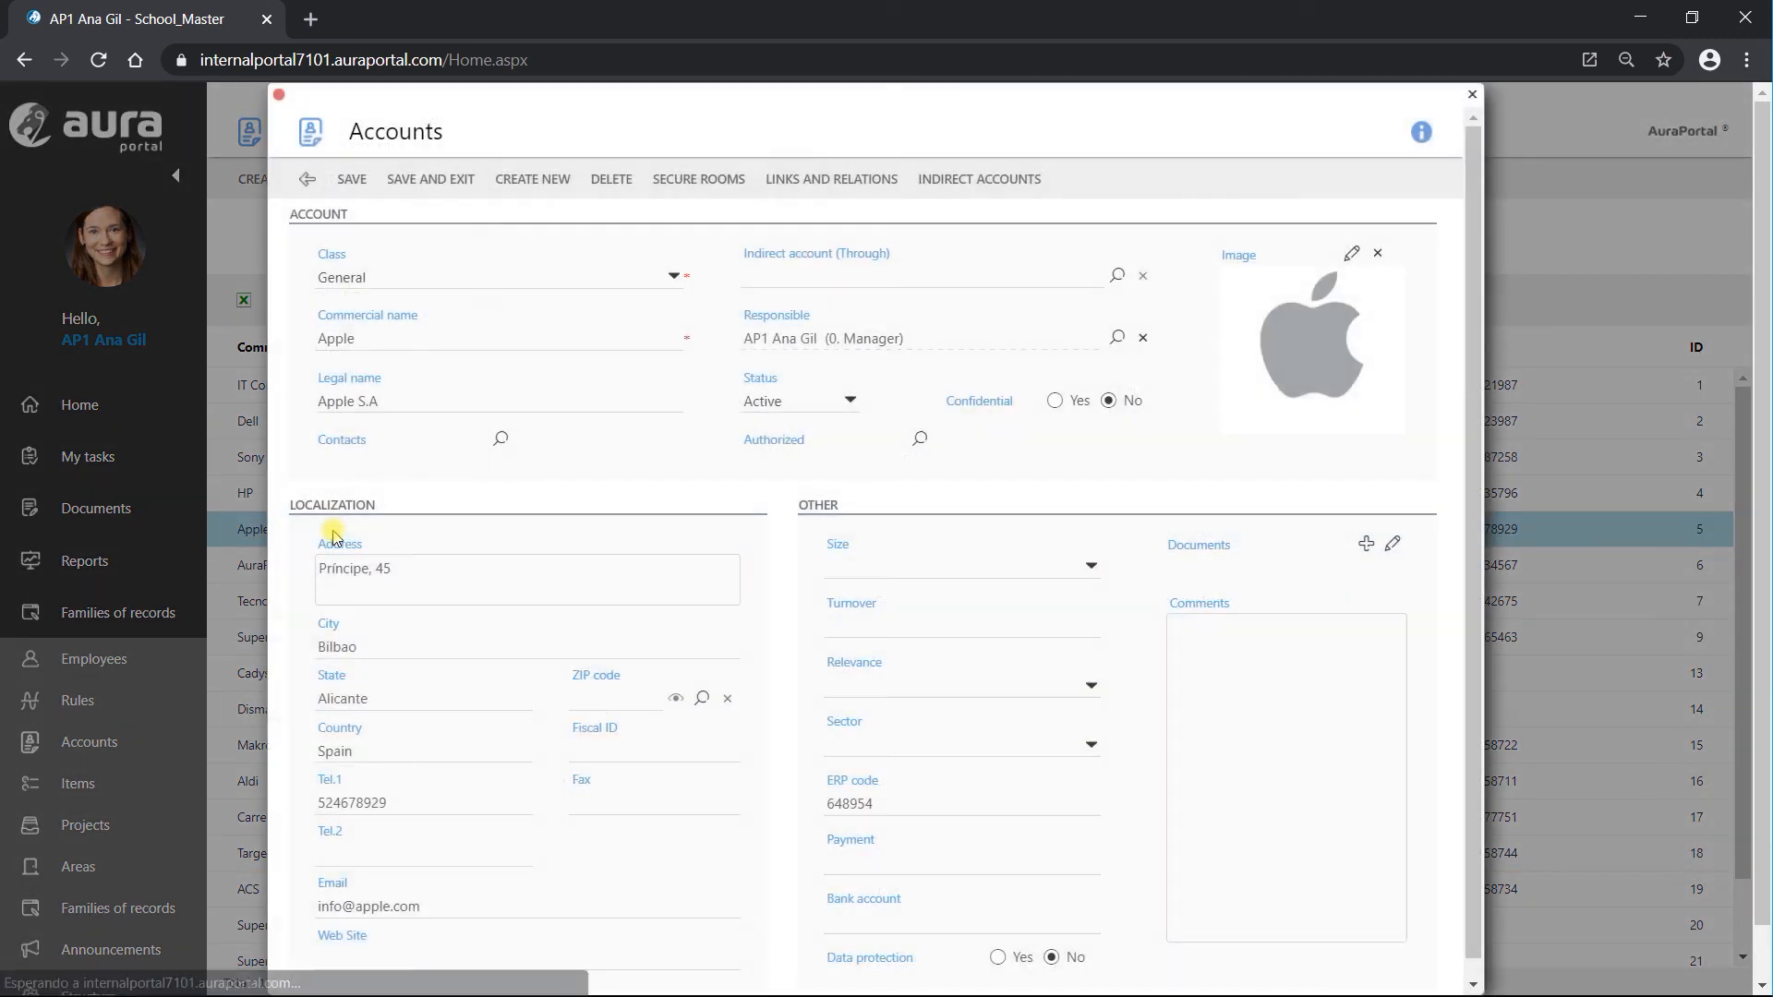
left_click(502, 440)
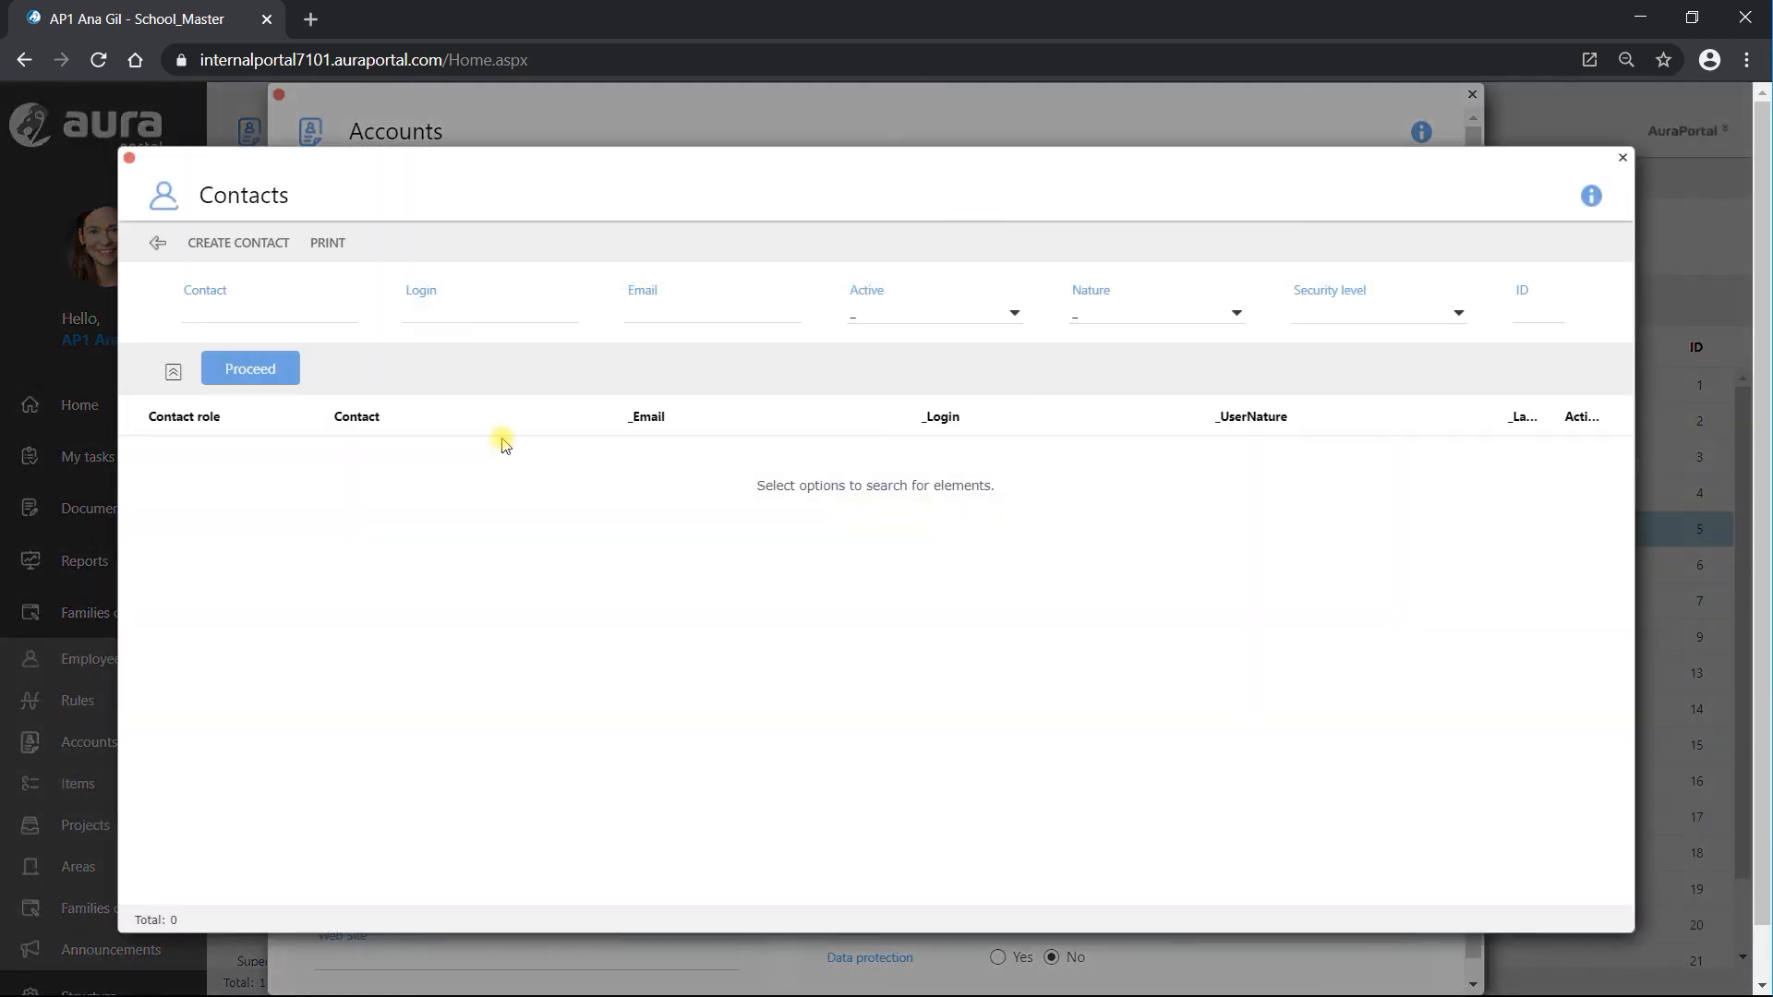
left_click(269, 370)
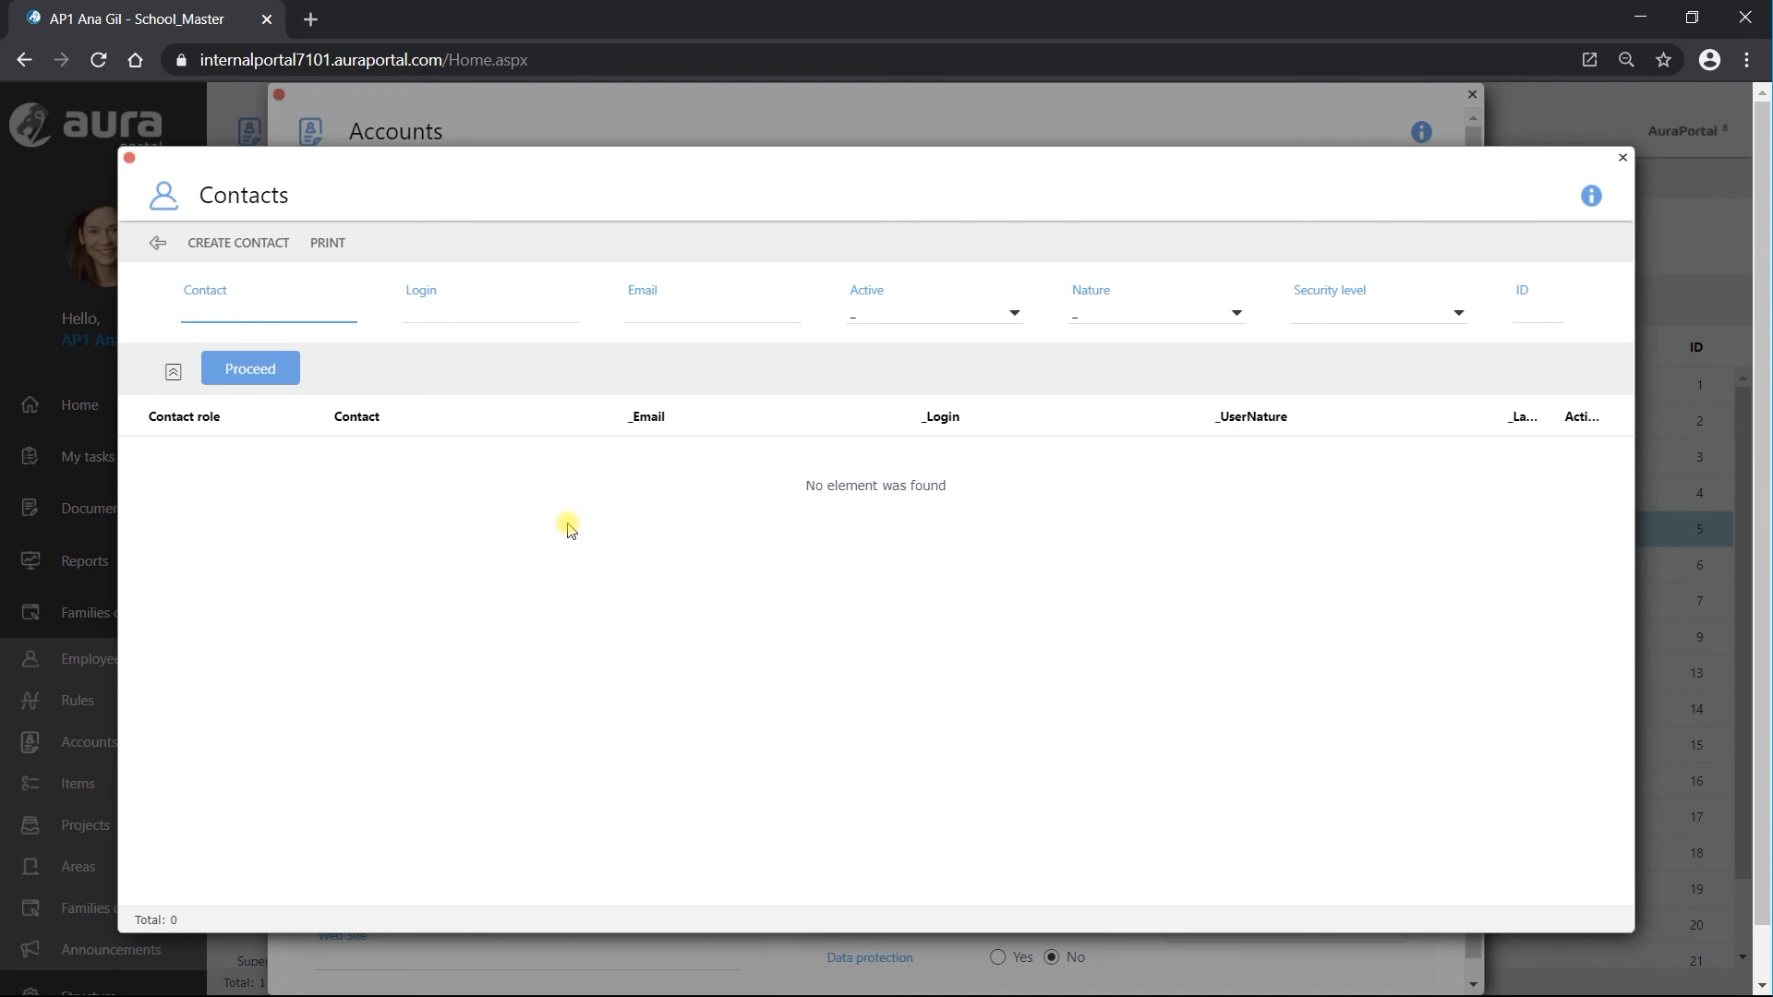
left_click(157, 242)
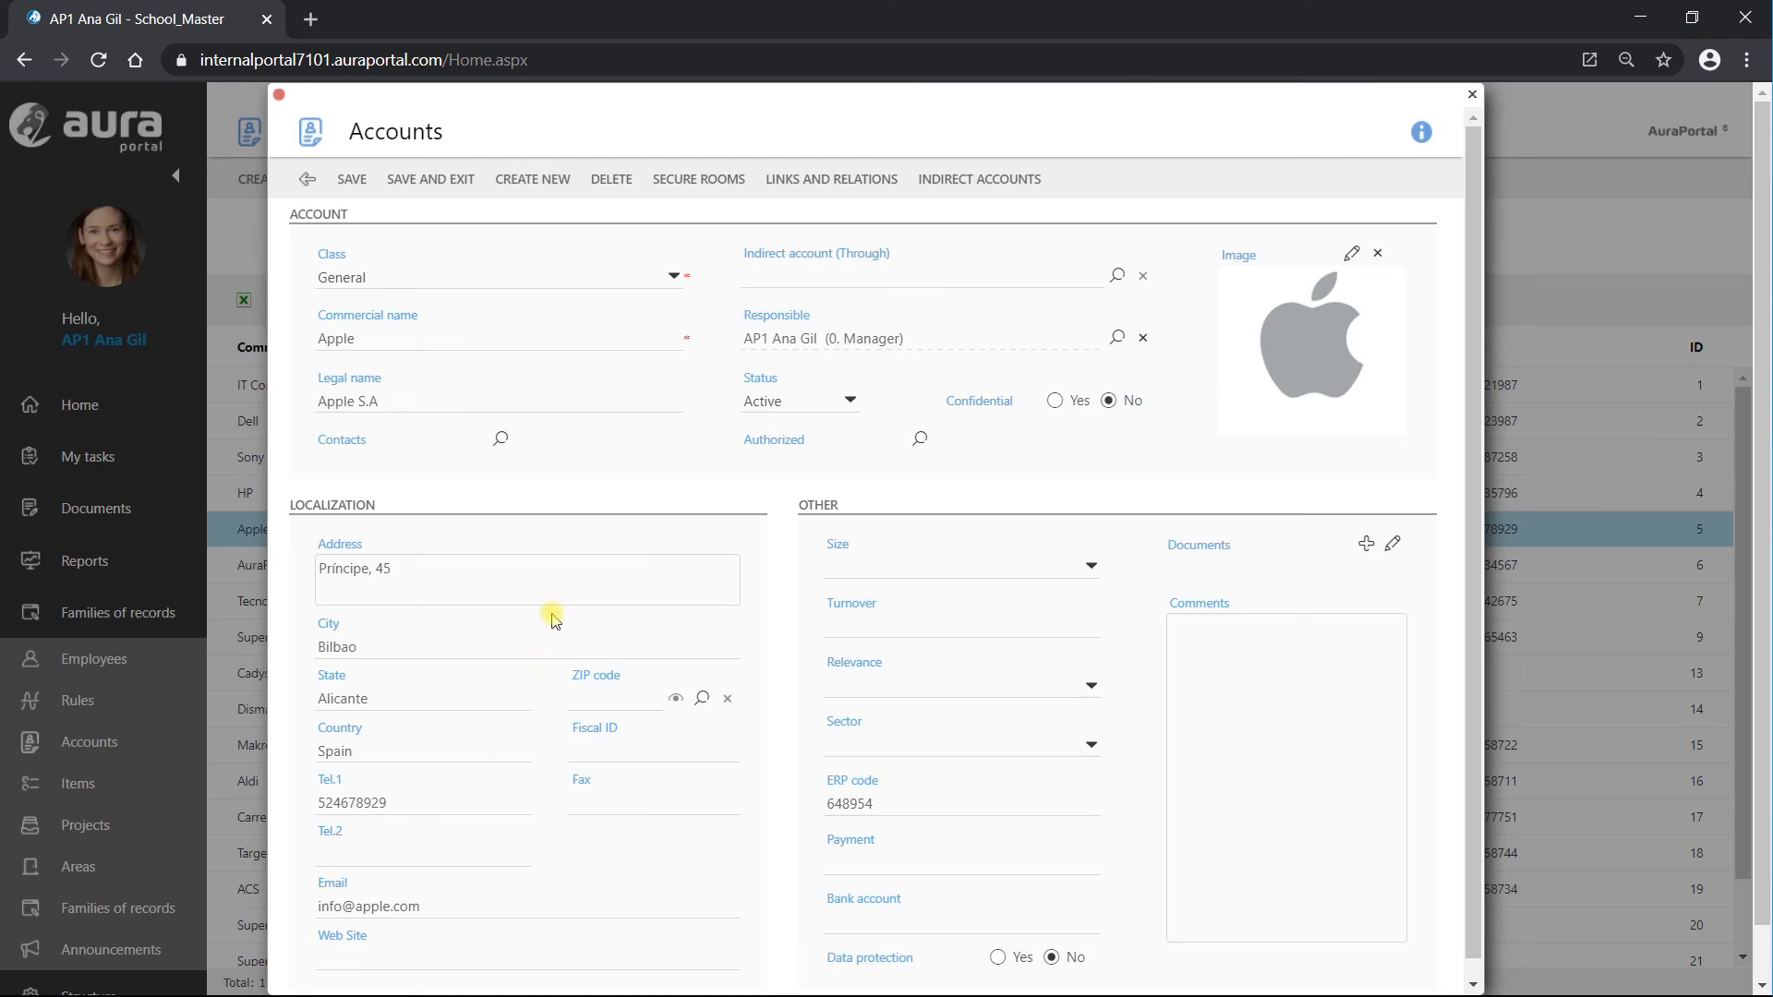
left_click(311, 184)
- List the contacts of the IT Consulting account to check their roles and user nature
left_click(313, 385)
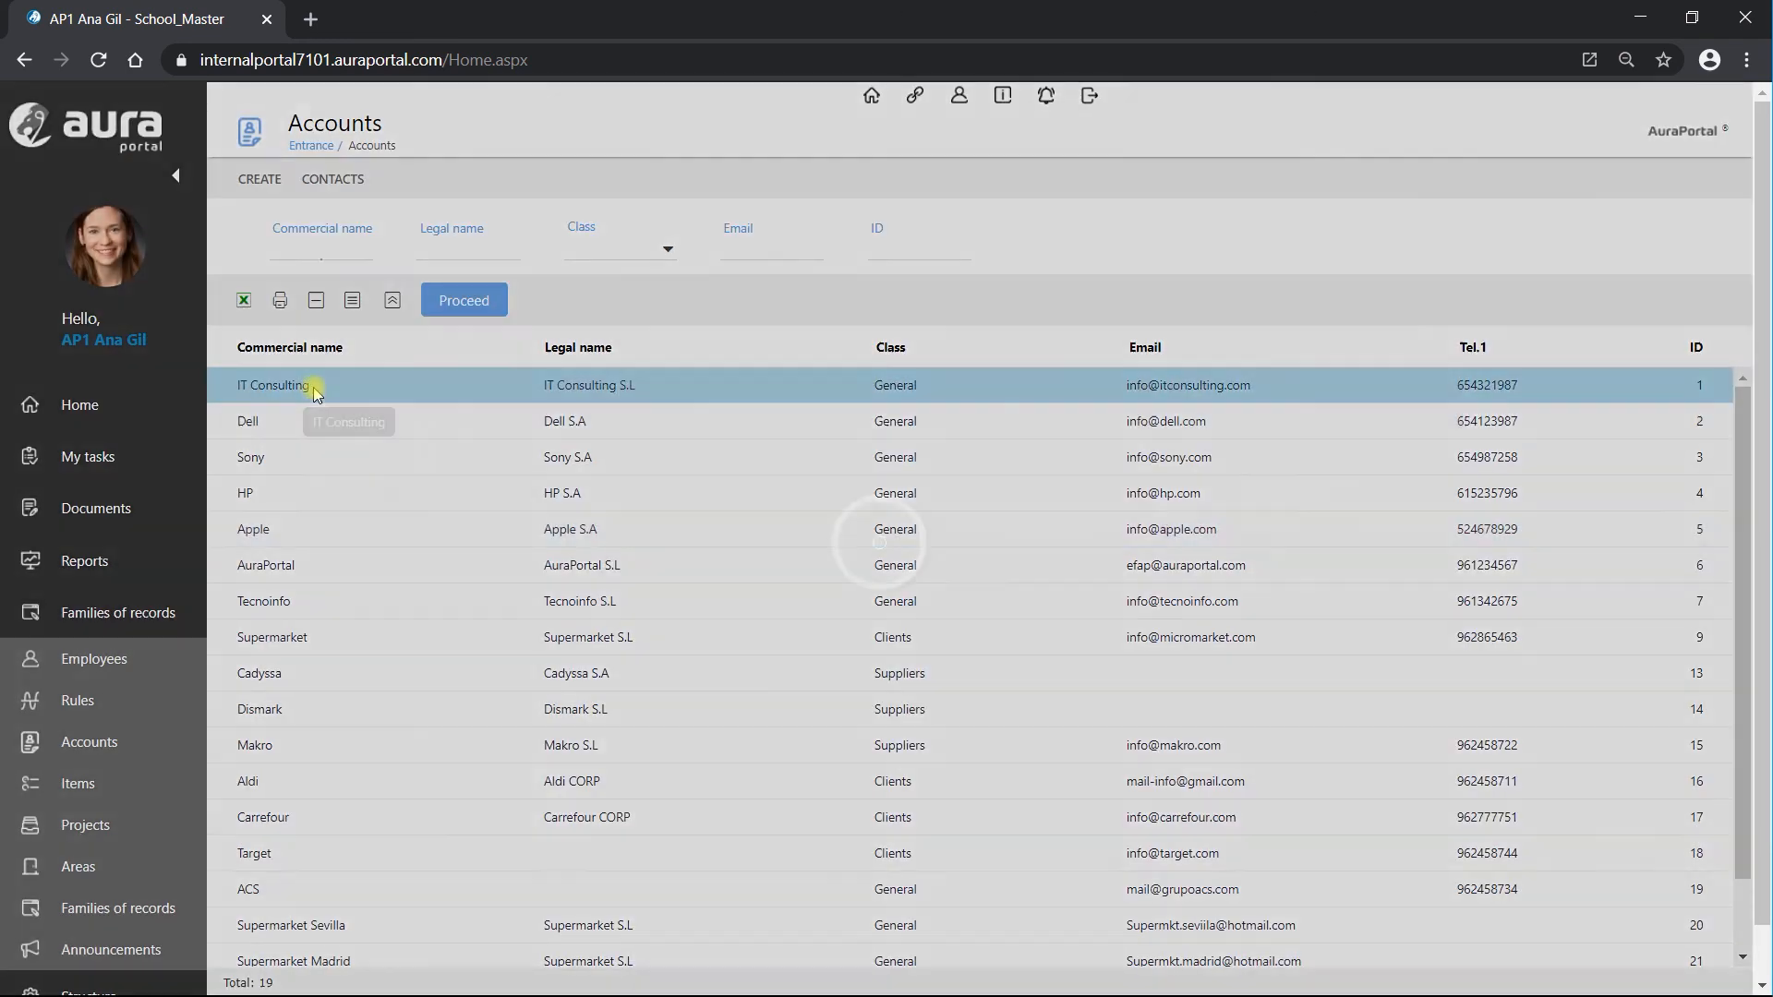
left_click(500, 438)
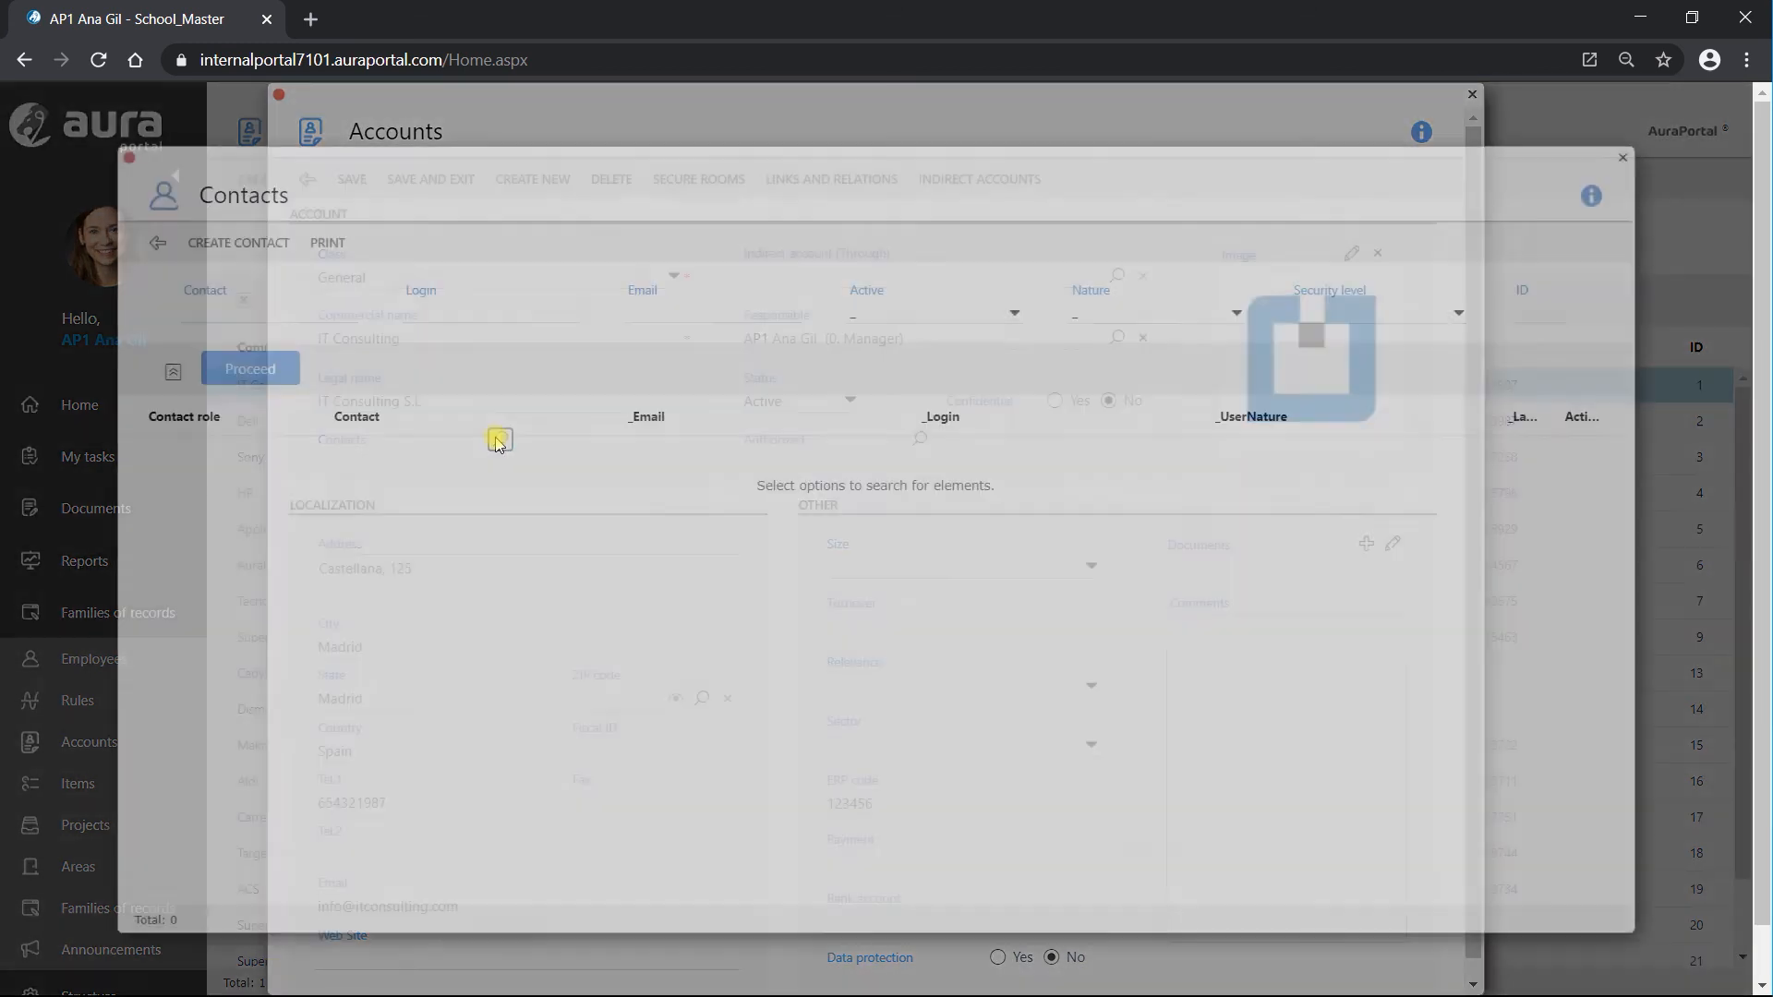
left_click(249, 372)
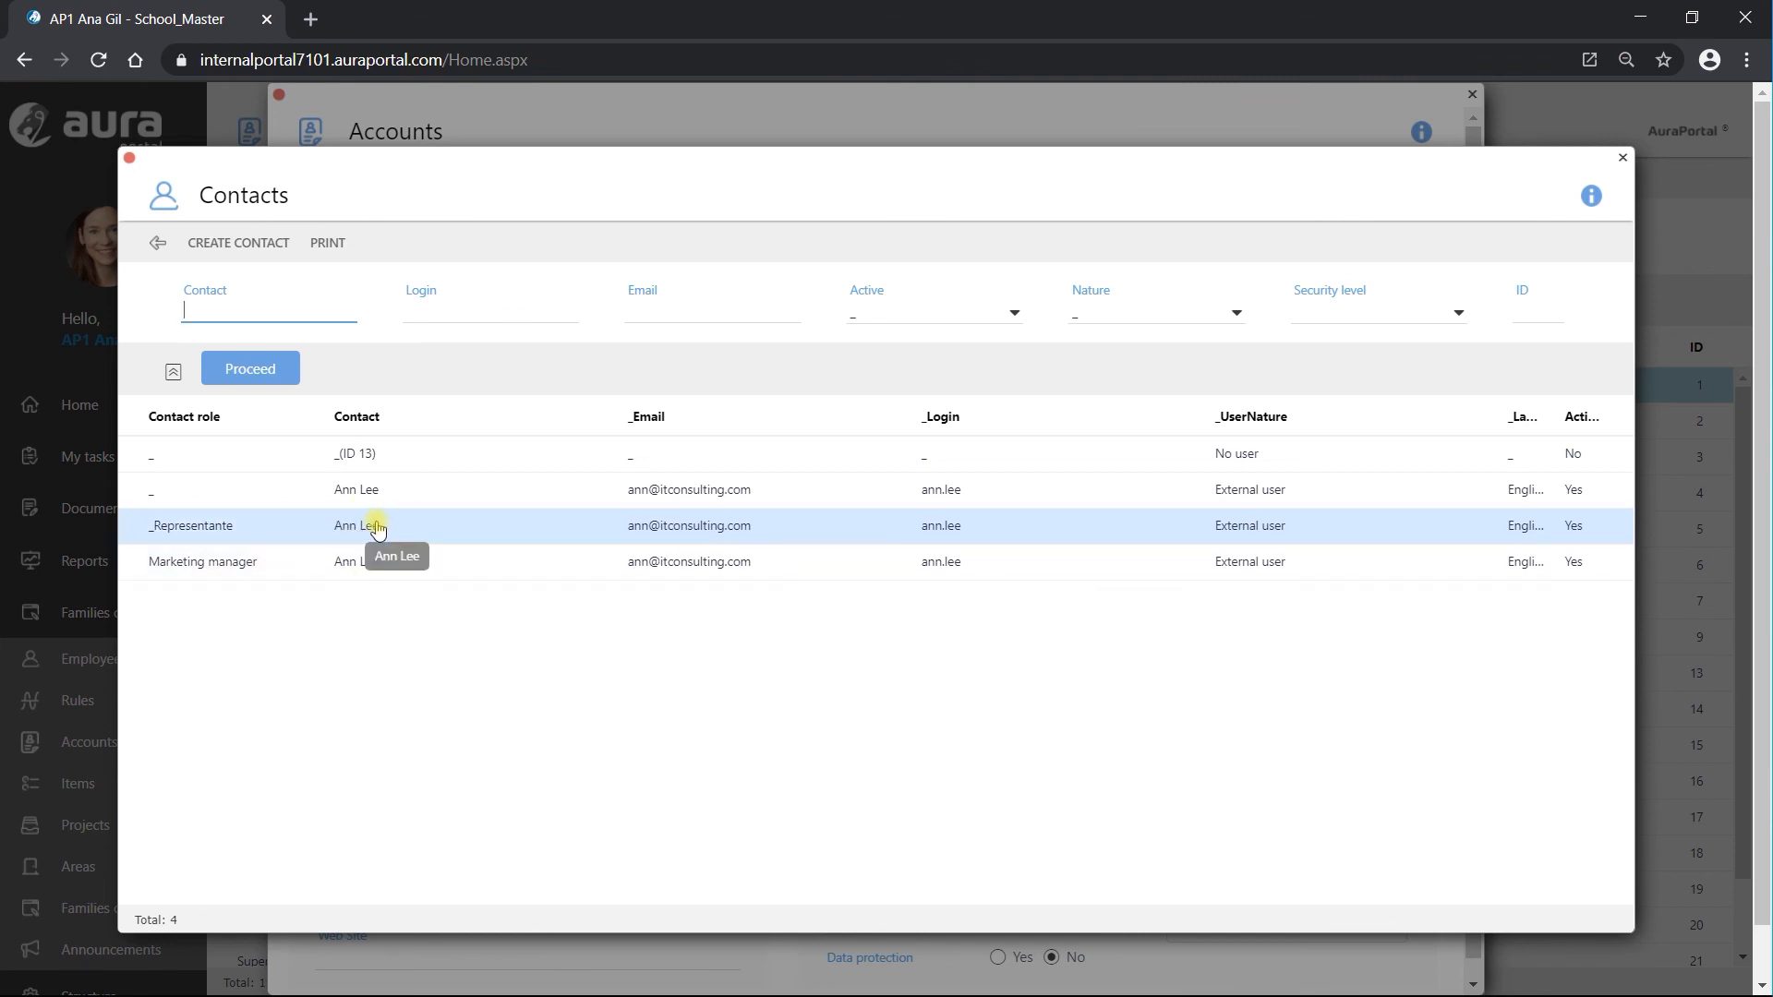
left_click(156, 243)
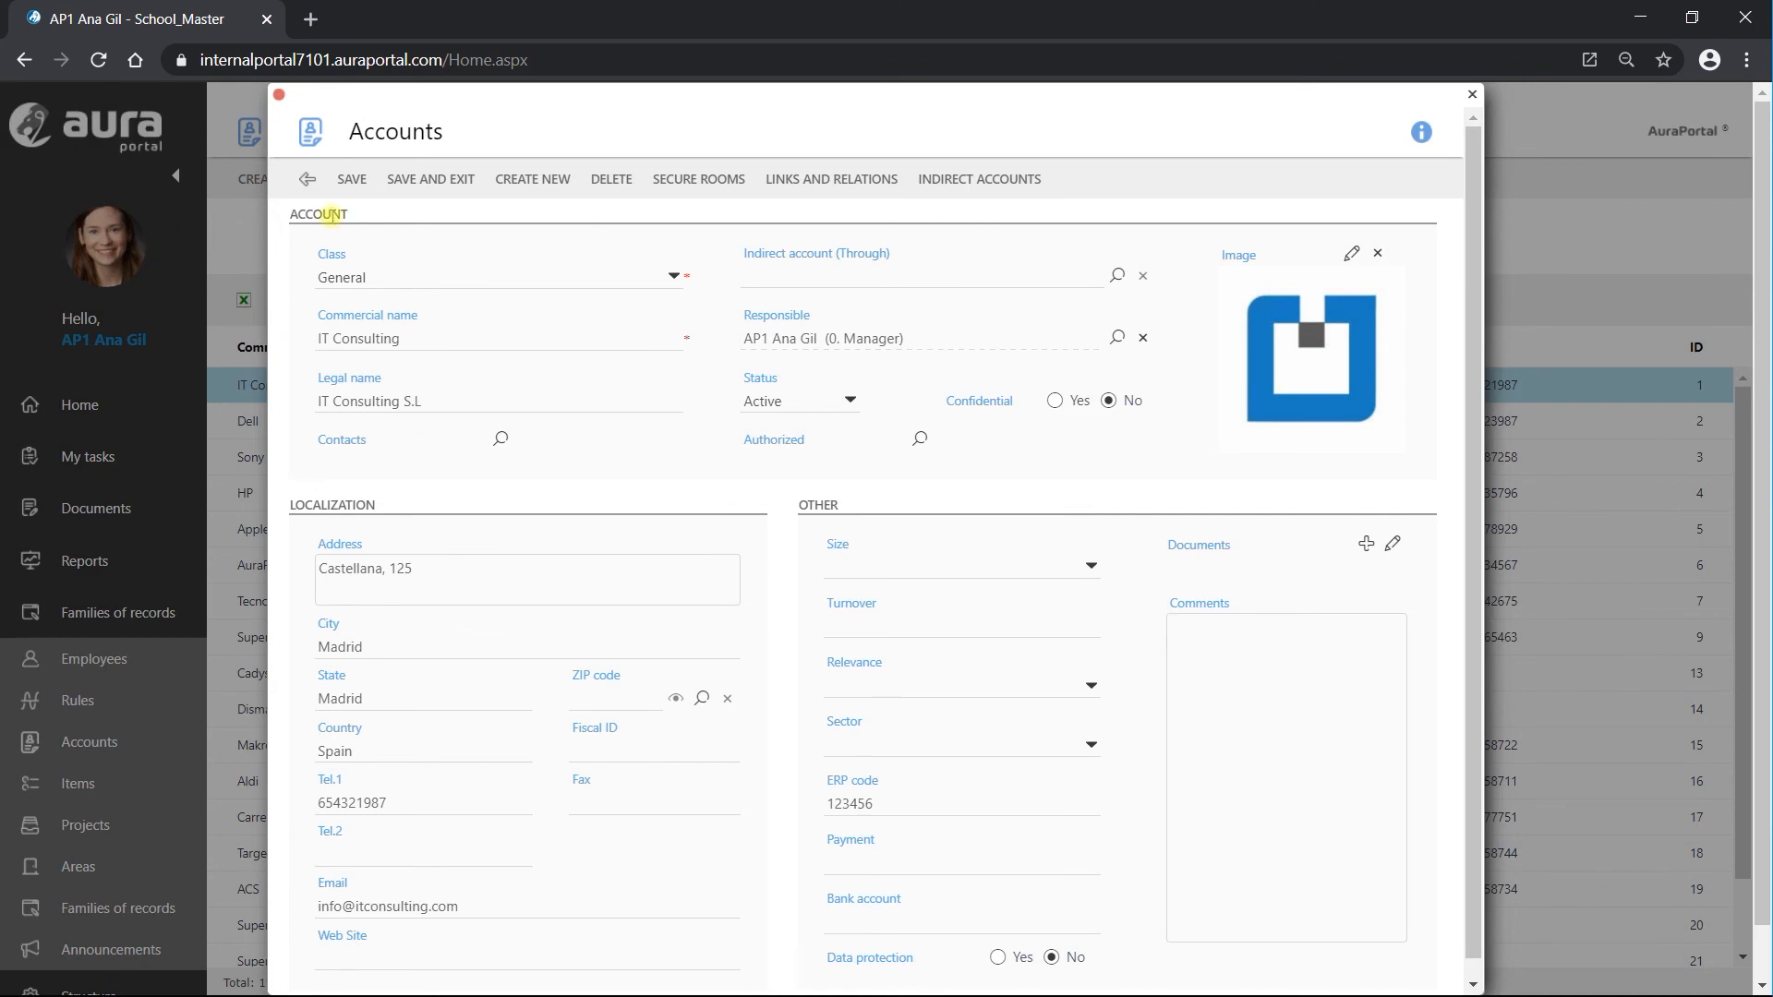
left_click(308, 178)
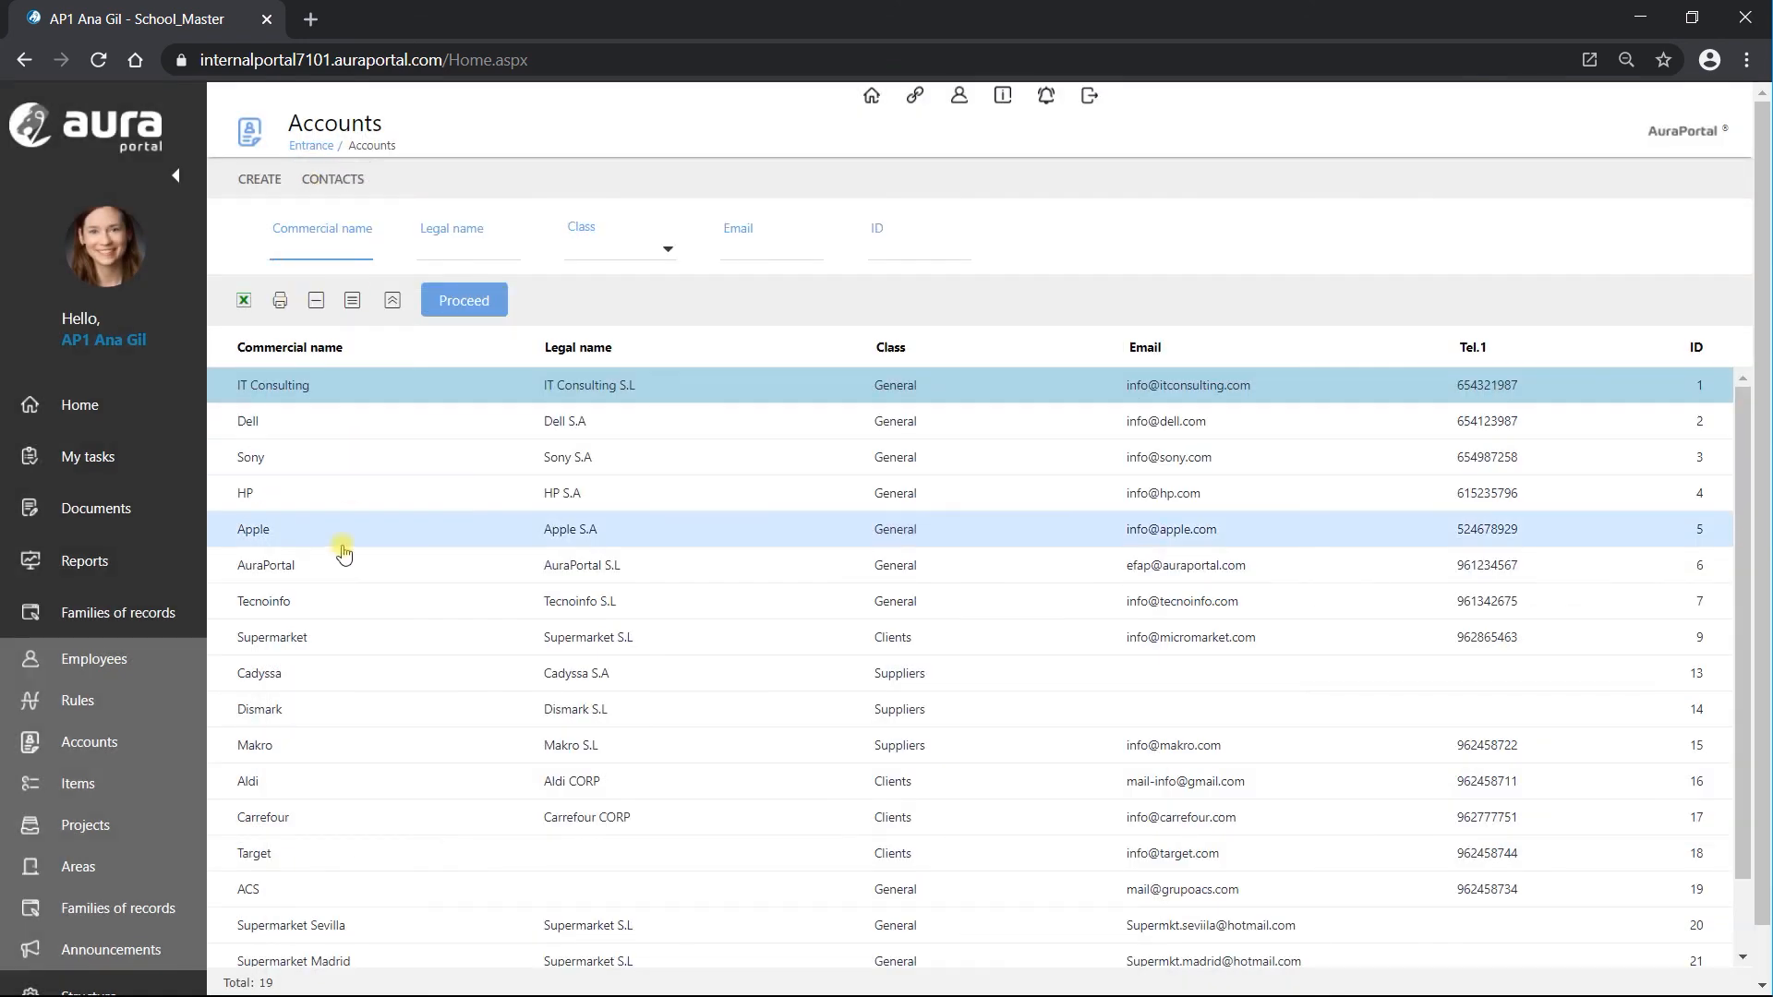
- List the contacts of the AuraPortal account to check their roles and user nature
left_click(305, 565)
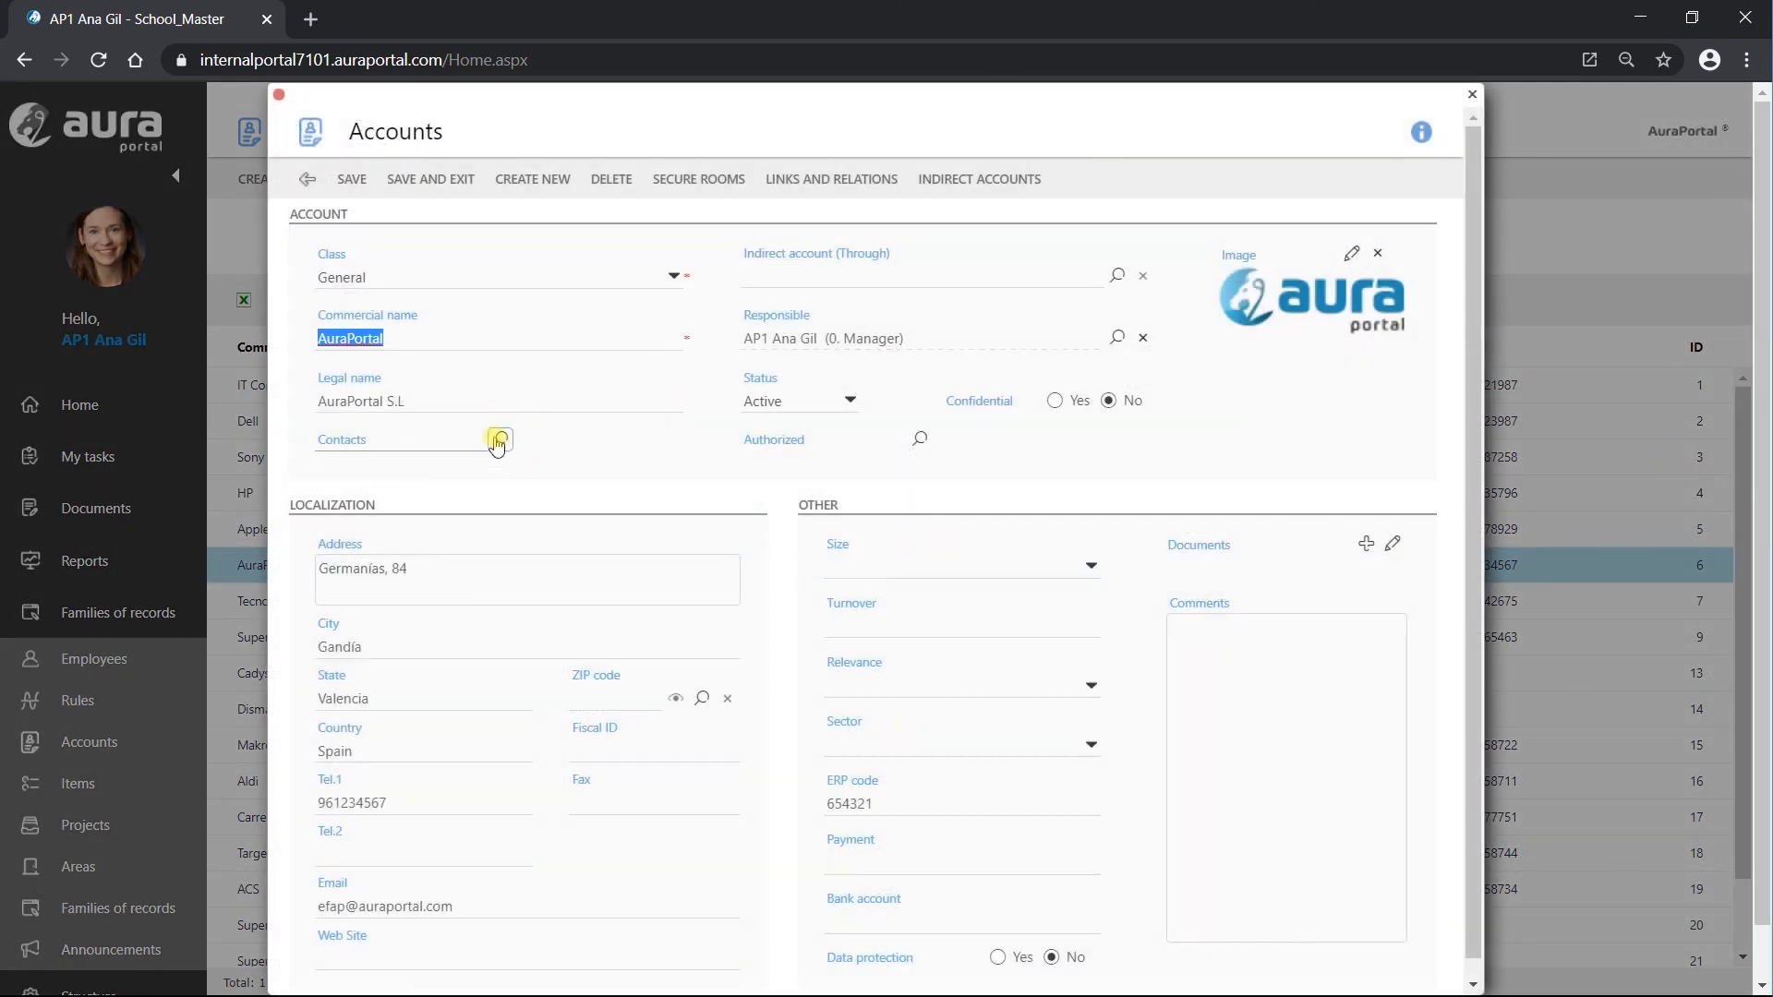
left_click(498, 441)
left_click(292, 373)
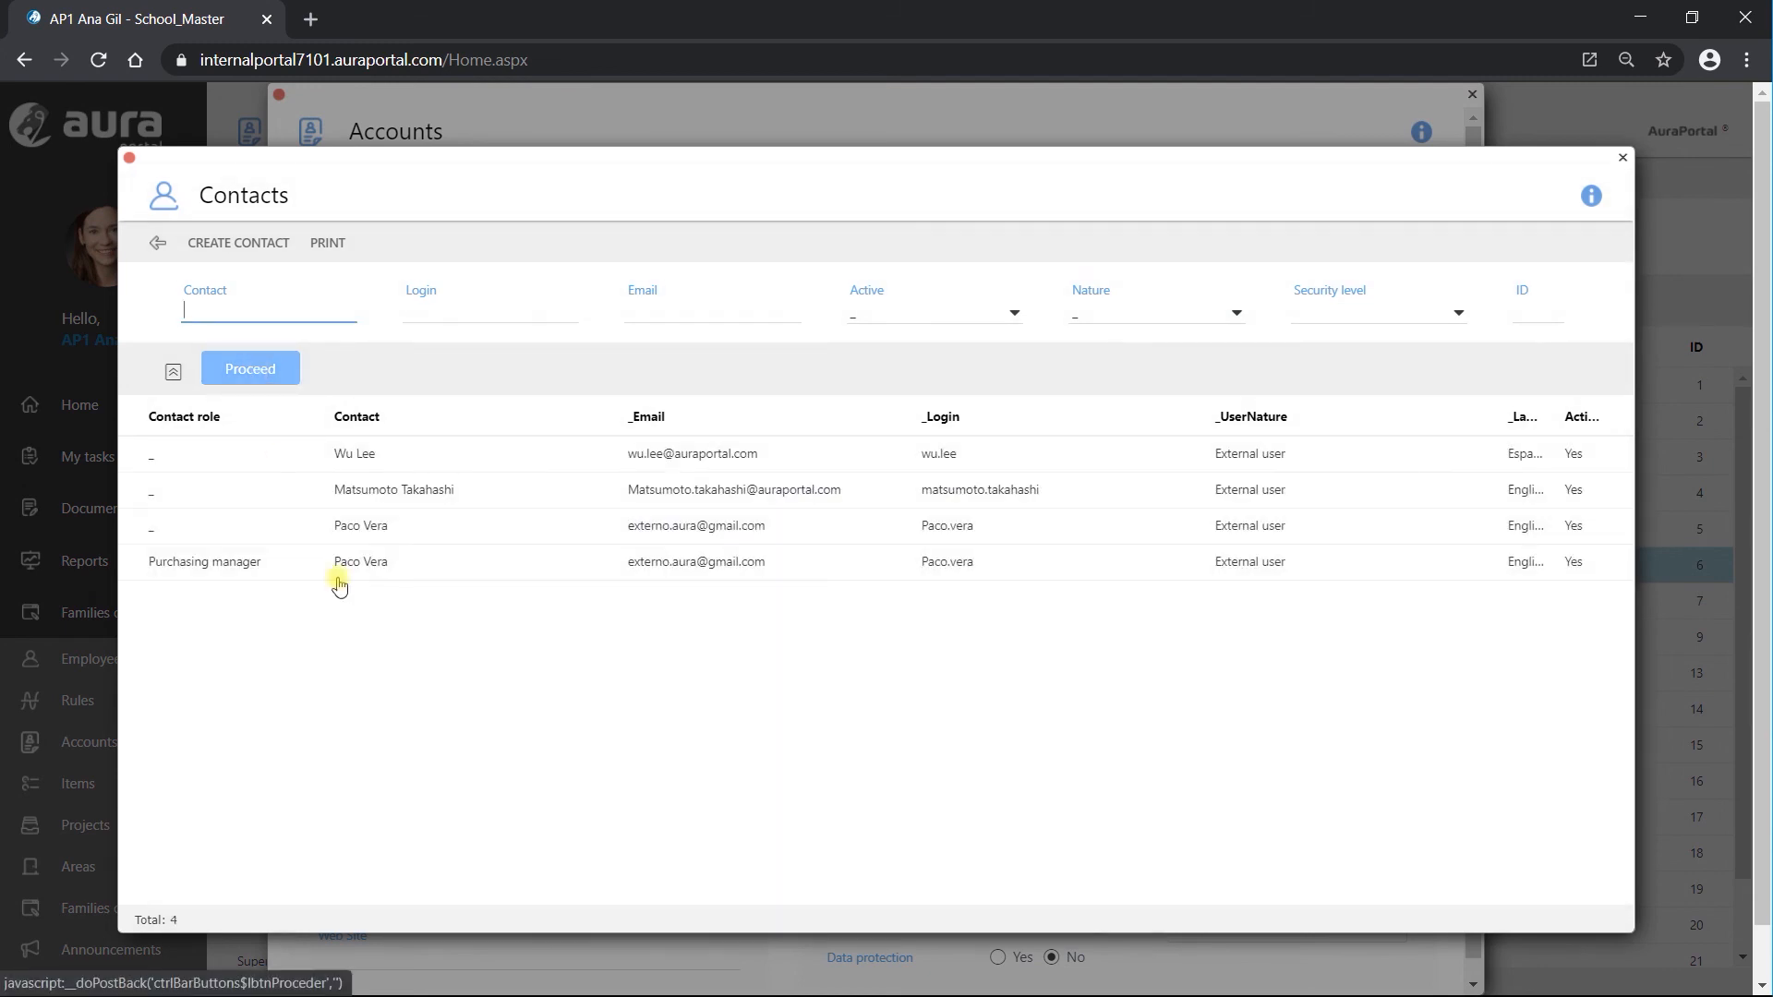
left_click(159, 246)
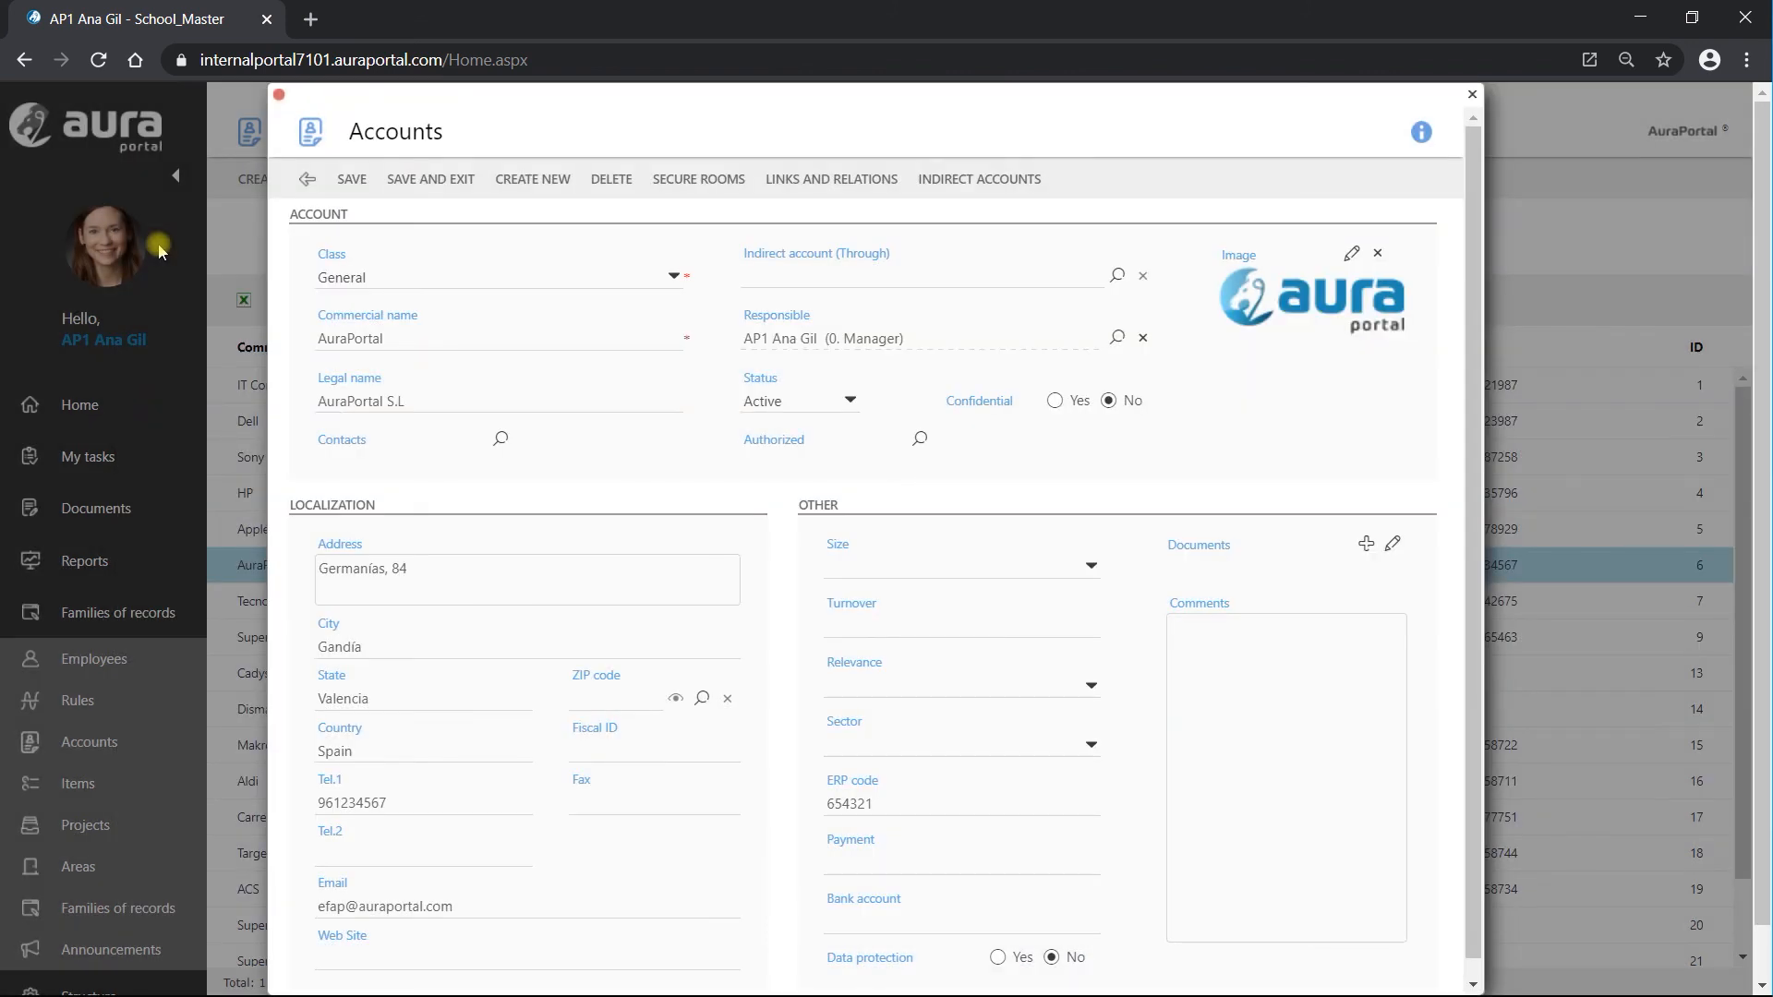